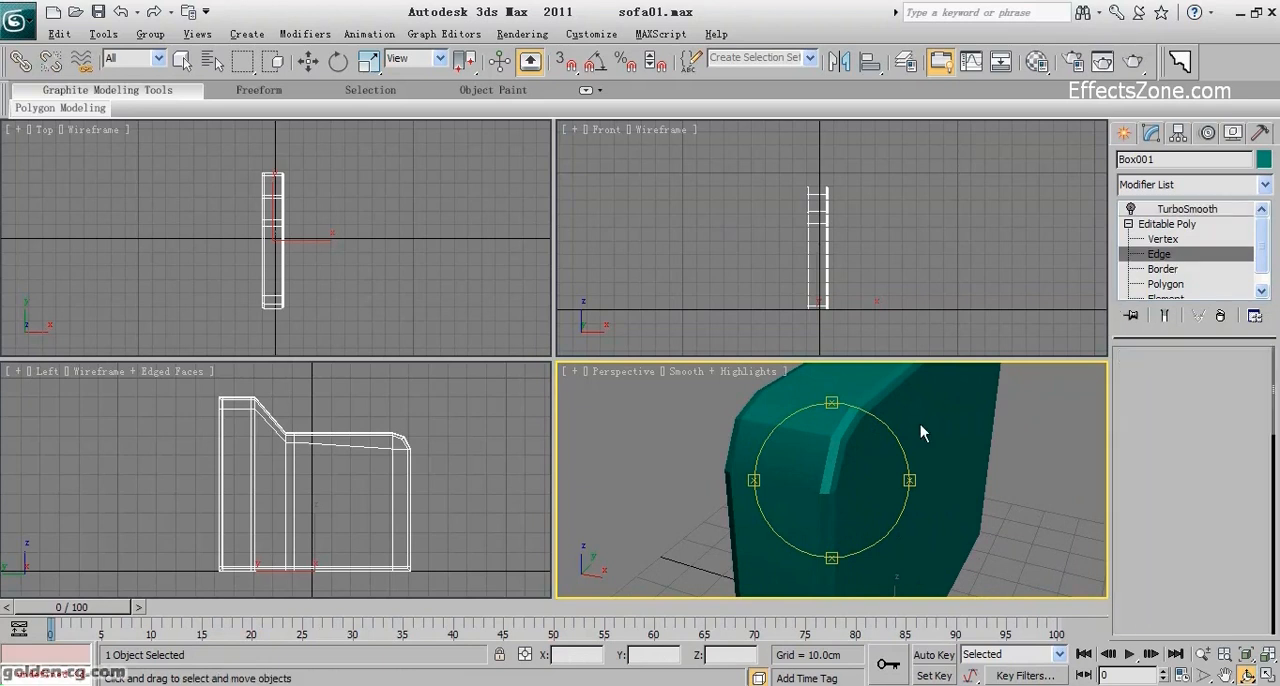
# Select the complete outline edge loops on both sides of the sofa armrest panel.
pyautogui.click(846, 425)
pyautogui.moveTo(833, 458); pyautogui.dragTo(868, 484, button='middle')
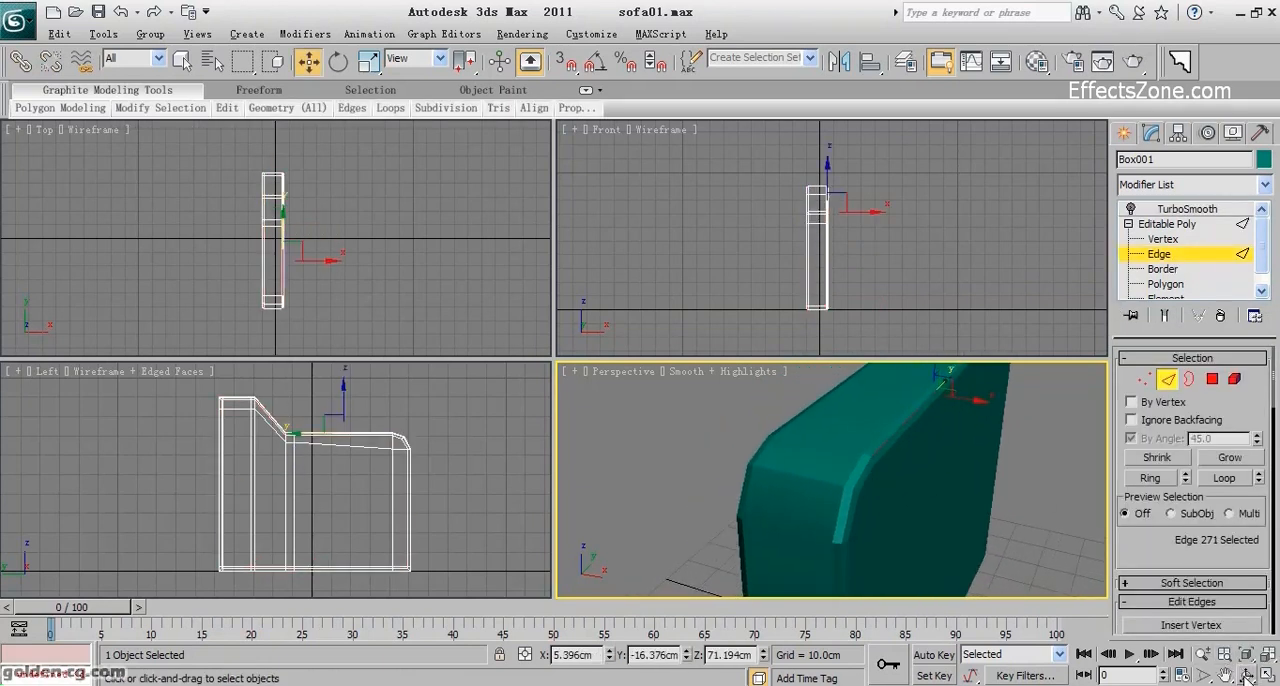
pyautogui.click(1247, 675)
pyautogui.moveTo(843, 477); pyautogui.dragTo(914, 480)
pyautogui.rightClick(918, 475)
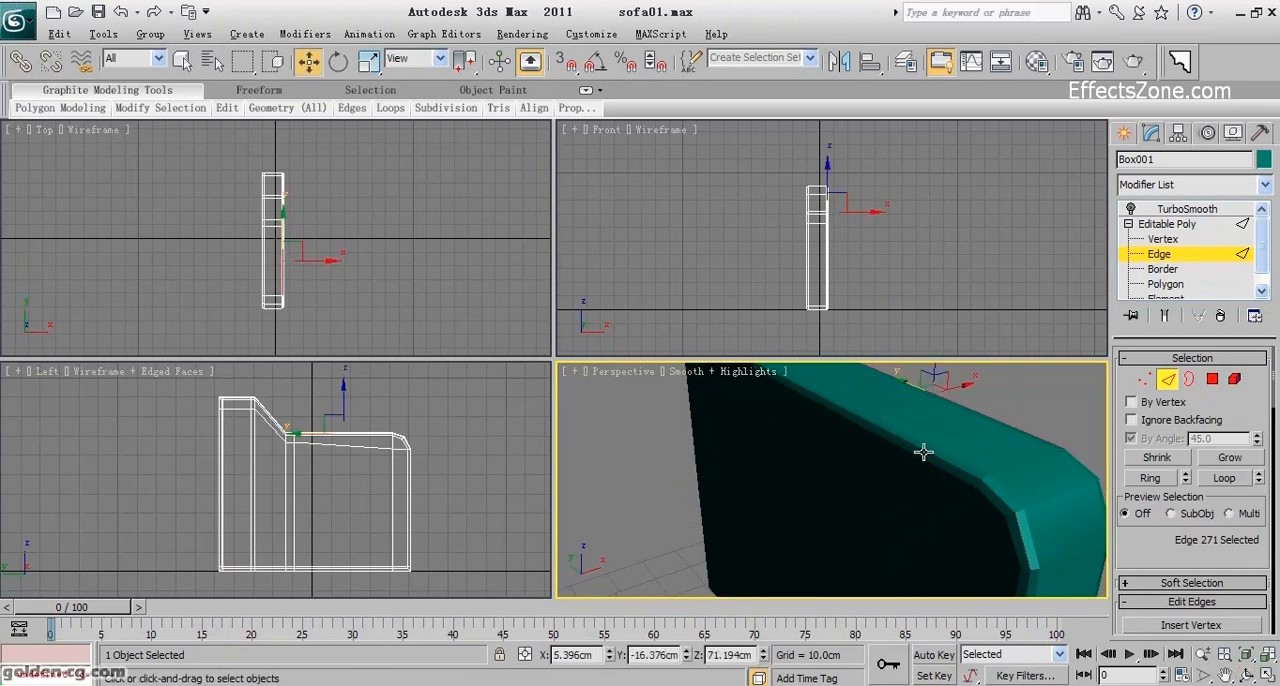
pyautogui.keyDown('ctrl'); pyautogui.click(923, 452); pyautogui.keyUp('ctrl')
pyautogui.click(1246, 675)
pyautogui.moveTo(889, 503); pyautogui.dragTo(697, 464)
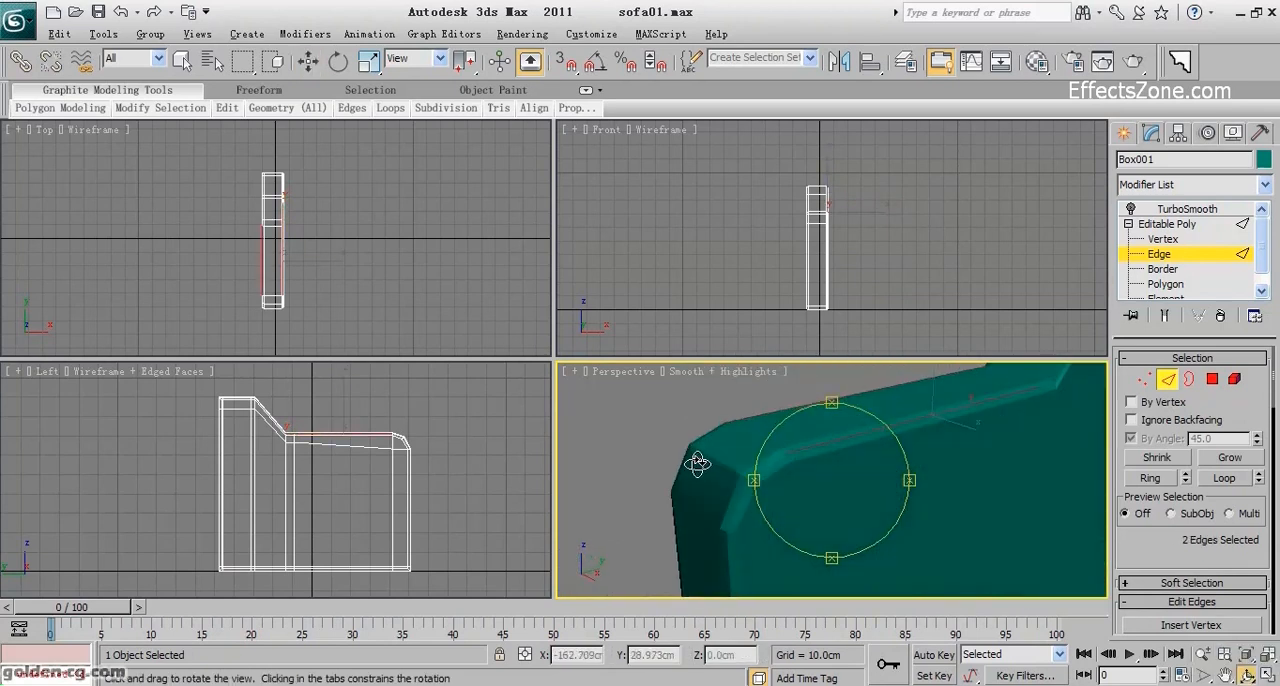
pyautogui.scroll(-2, 1200, 440)
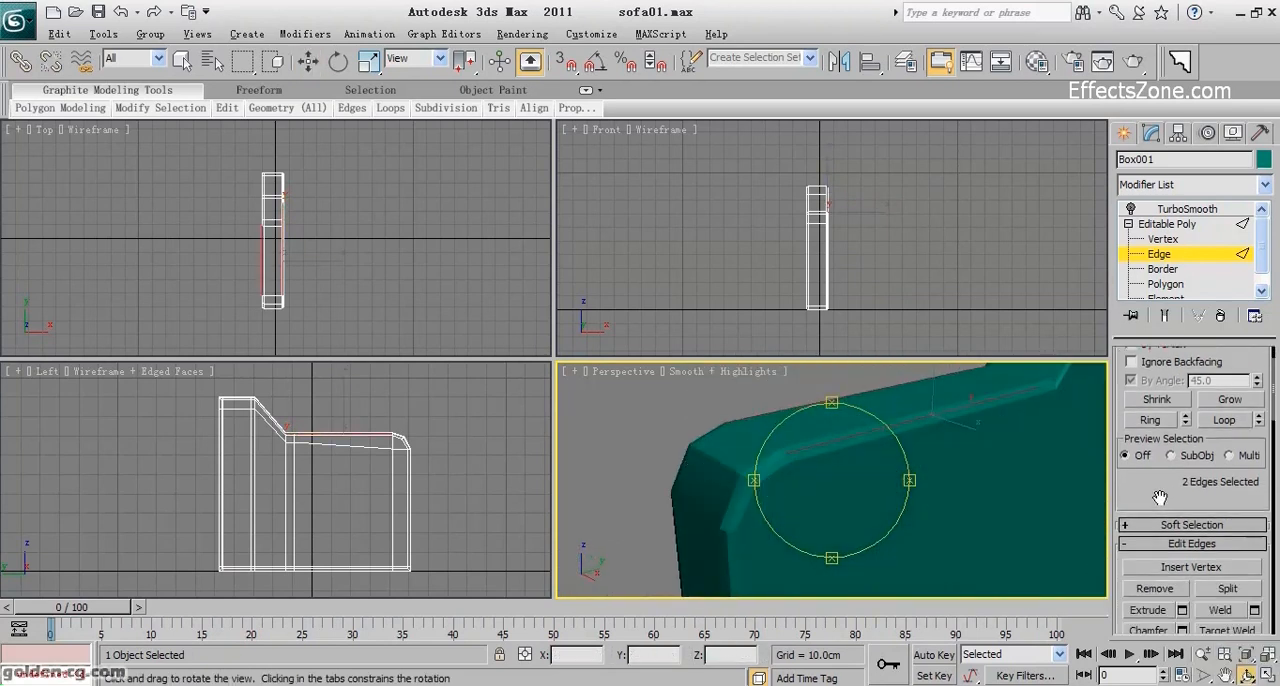
pyautogui.click(1224, 420)
# Create a linear shape named Shape001 from the selected outline edges.
pyautogui.moveTo(817, 509); pyautogui.dragTo(820, 556)
pyautogui.scroll(-4, 1200, 560)
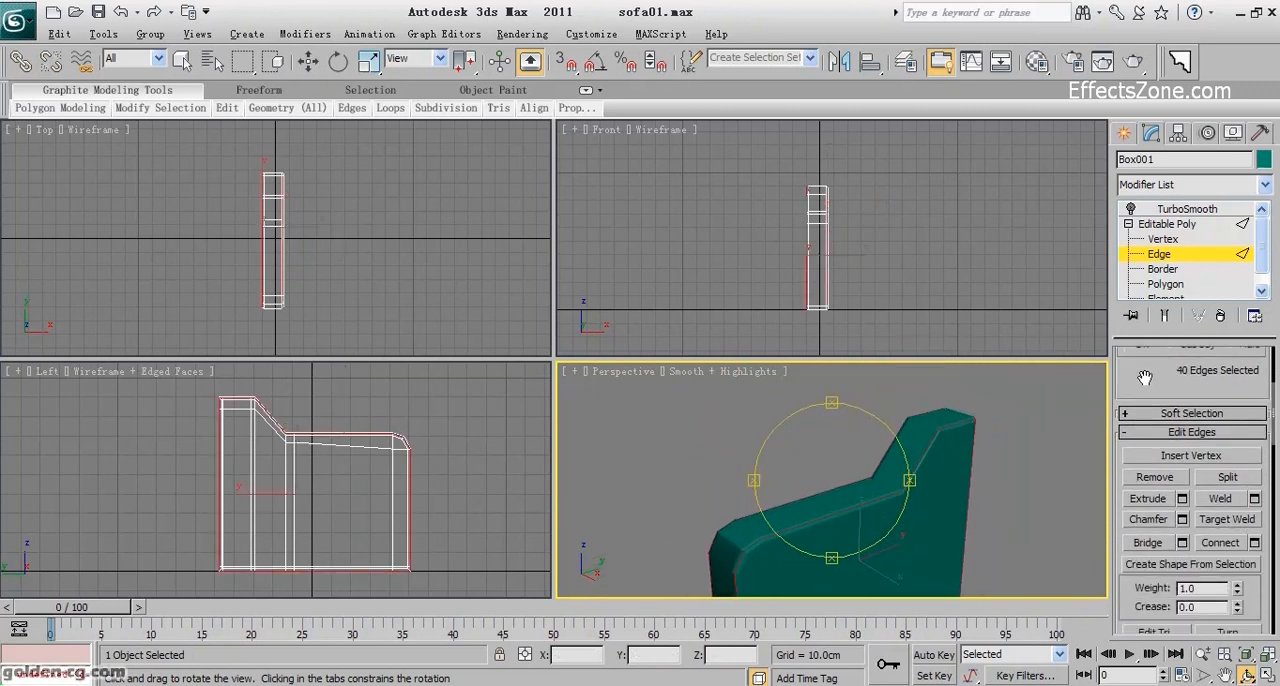
pyautogui.click(1175, 564)
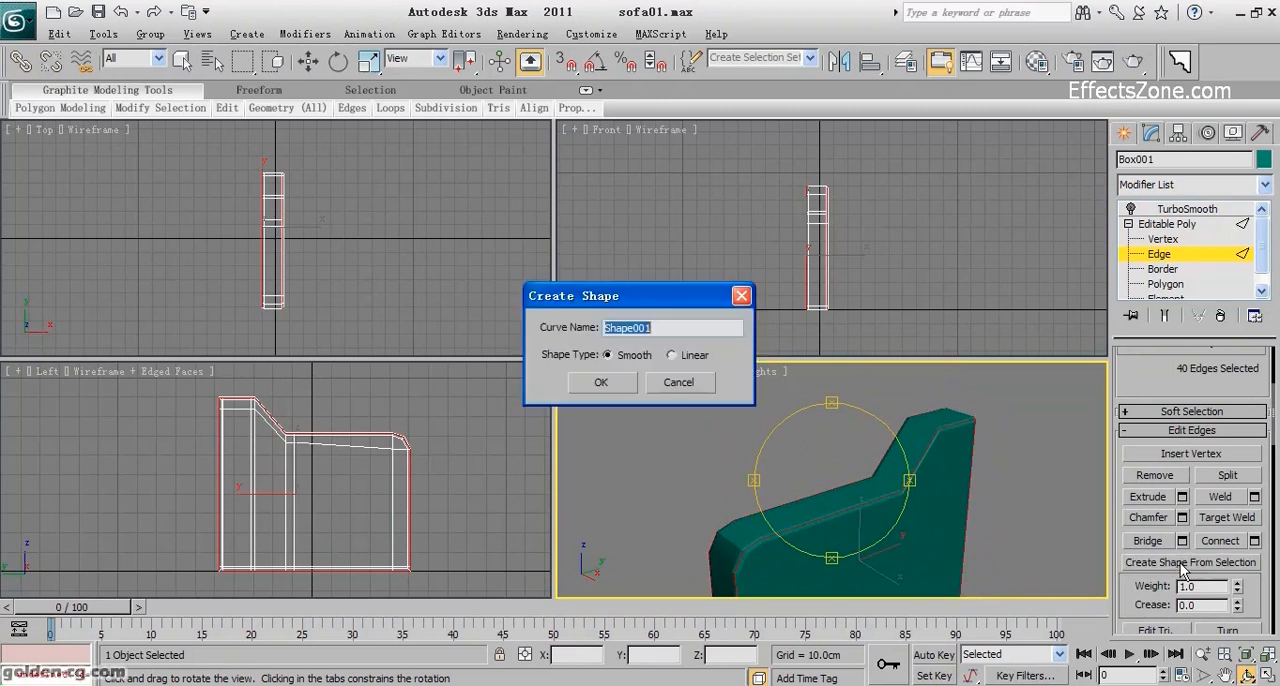
pyautogui.click(675, 357)
pyautogui.click(600, 385)
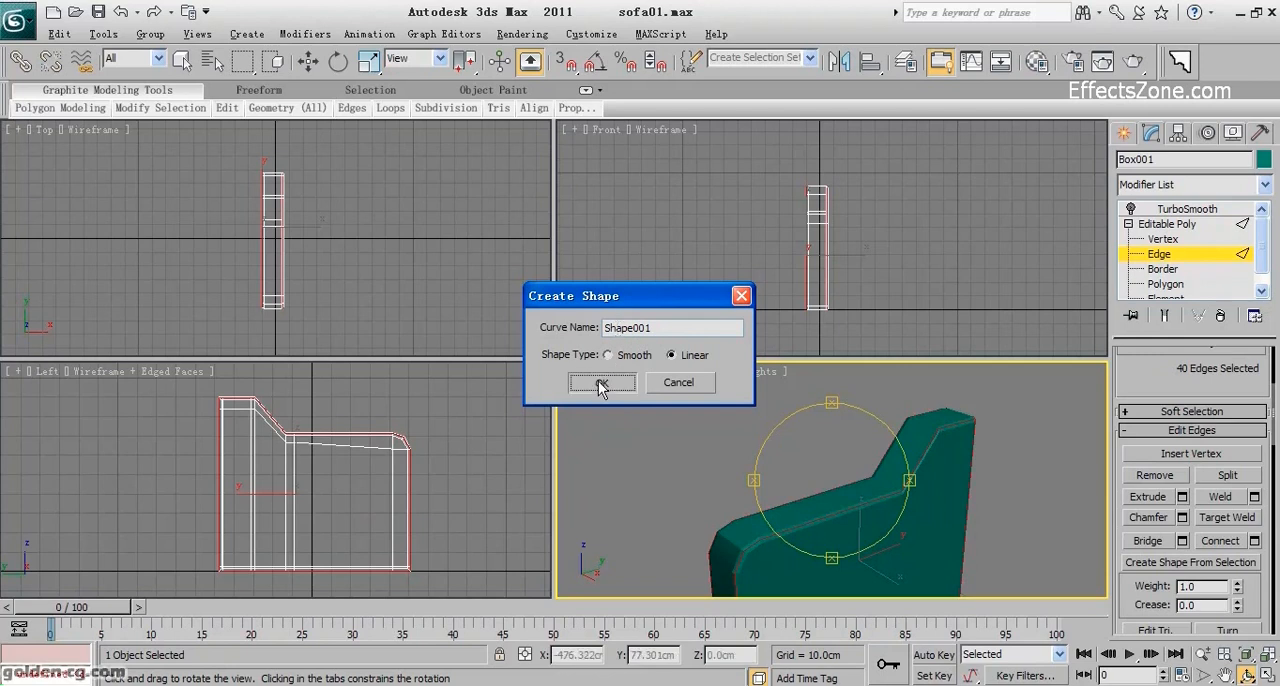
# Leave edge editing and turn the armrest's TurboSmooth modifier back on.
pyautogui.click(1160, 255)
pyautogui.press('w')
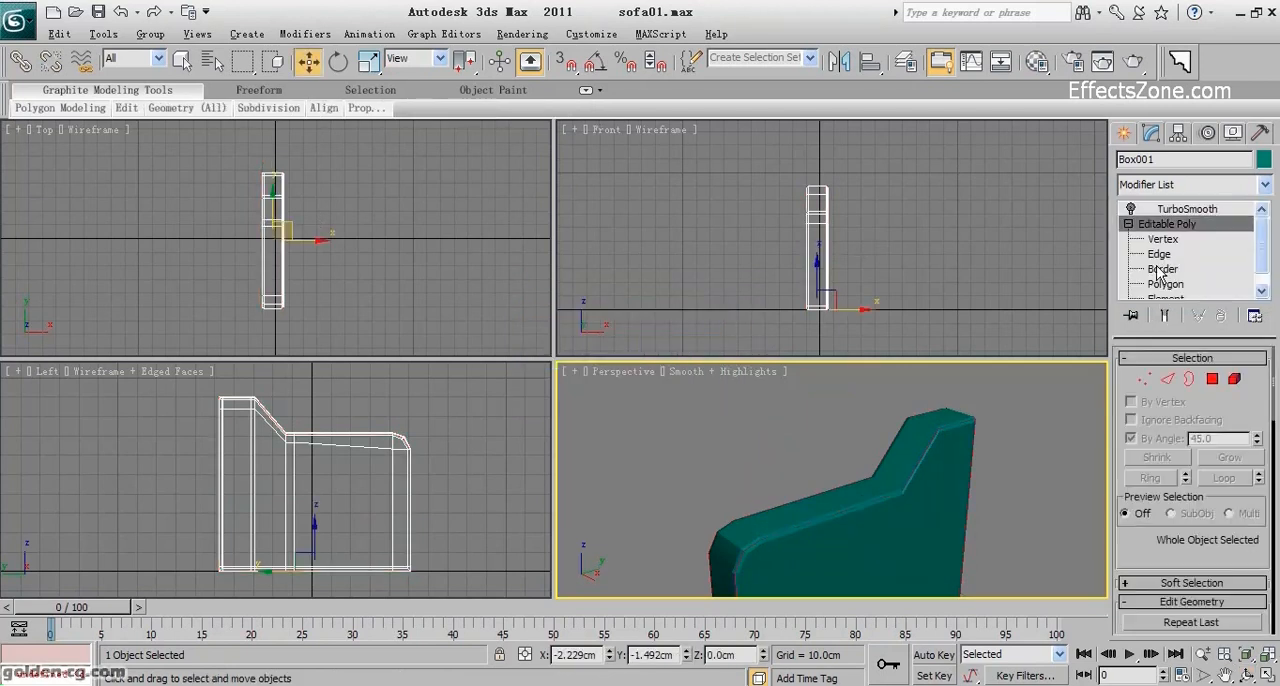
pyautogui.click(1187, 208)
pyautogui.click(1130, 208)
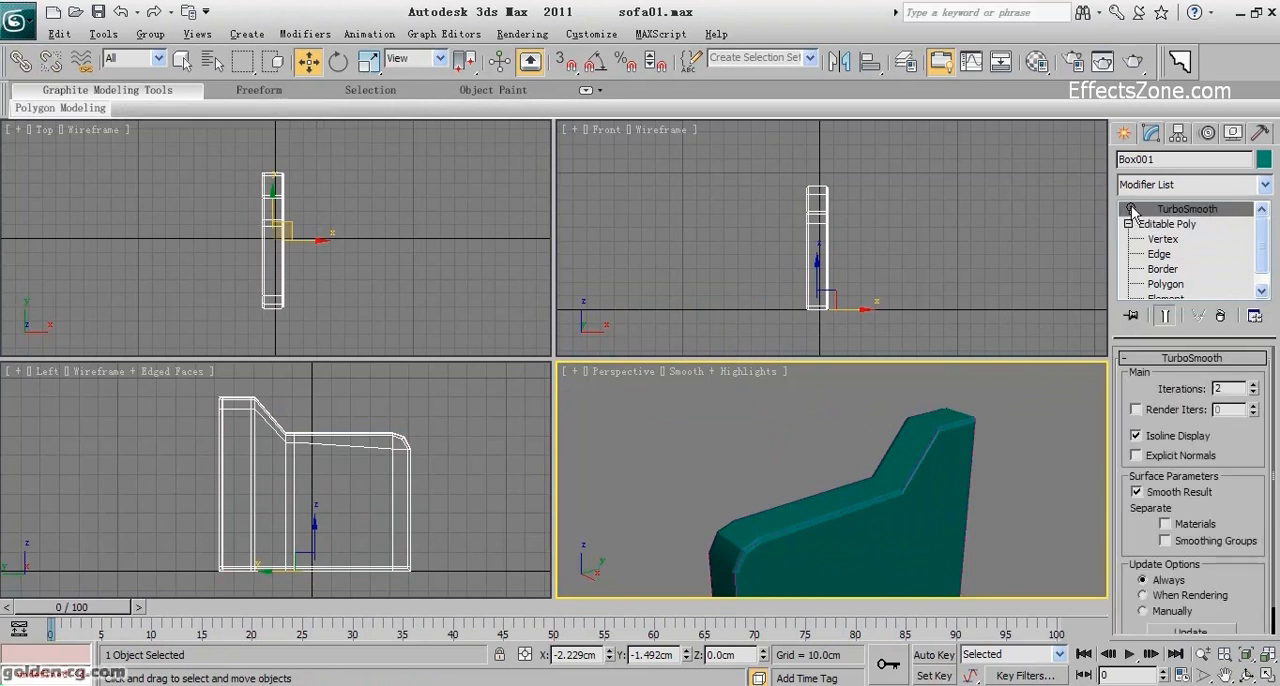
pyautogui.scroll(4, 965, 467)
pyautogui.scroll(-2, 906, 484)
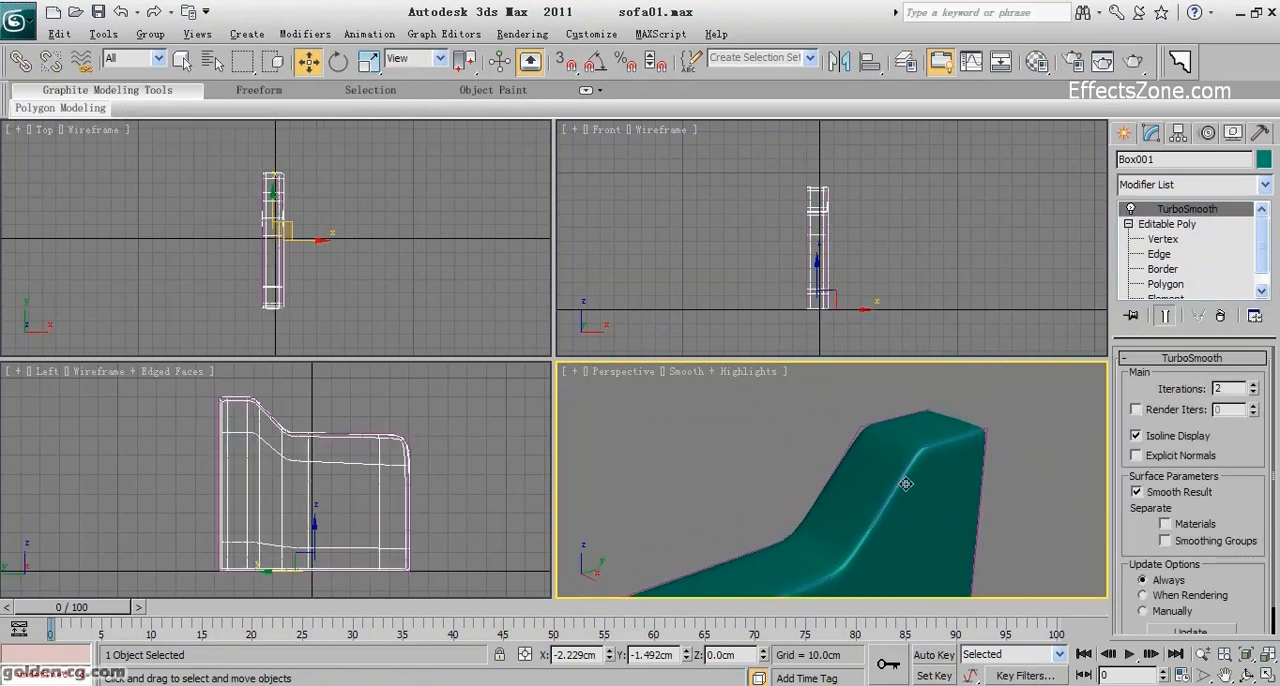
# Make the outline spline visible in the renderer and viewport with a radial thickness of 0.4 cm.
pyautogui.click(987, 429)
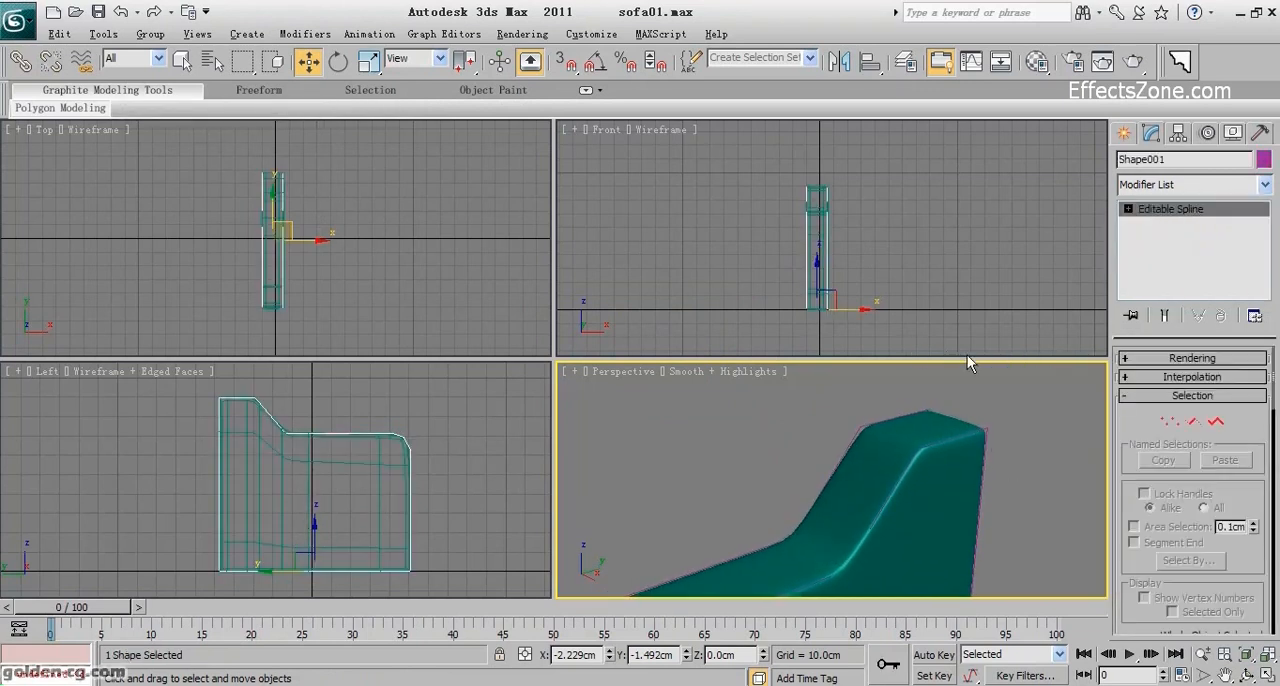
pyautogui.click(1164, 360)
pyautogui.click(1128, 372)
pyautogui.click(1128, 386)
pyautogui.doubleClick(1227, 487)
pyautogui.write('.')
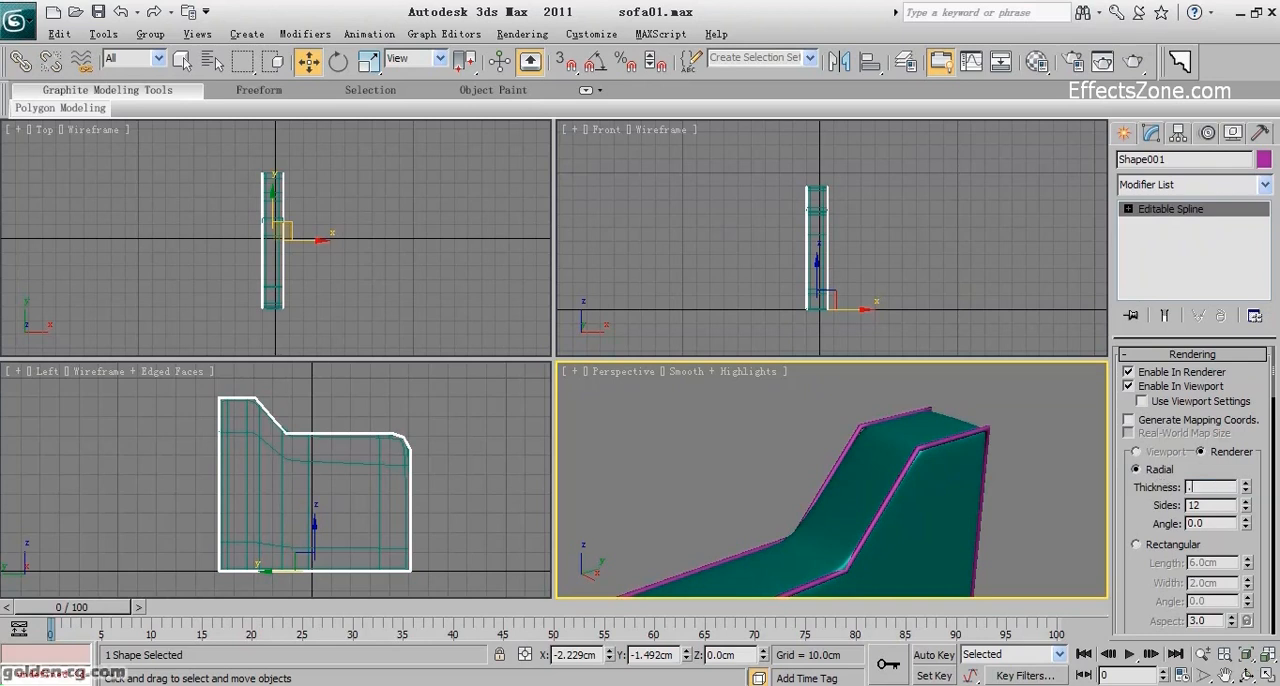
pyautogui.write('4')
pyautogui.press('Return')
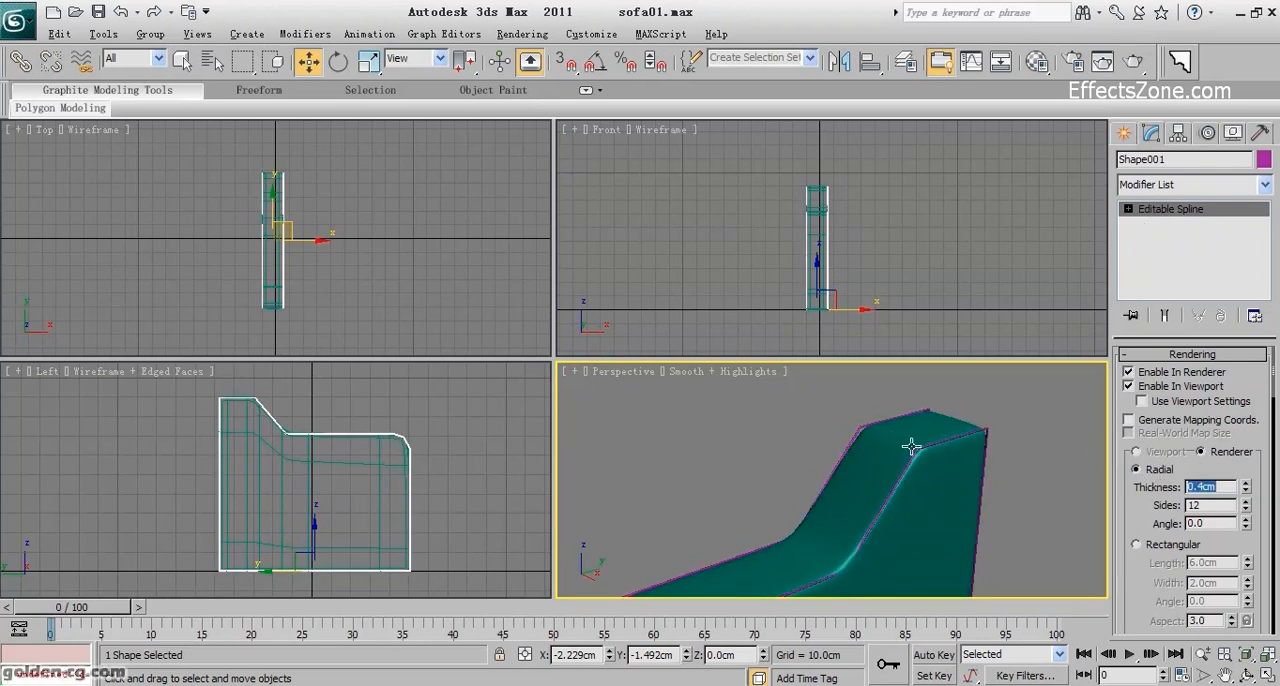
# Copy the armrest's TurboSmooth modifier and paste it onto the outline spline.
pyautogui.click(874, 467)
pyautogui.rightClick(1193, 217)
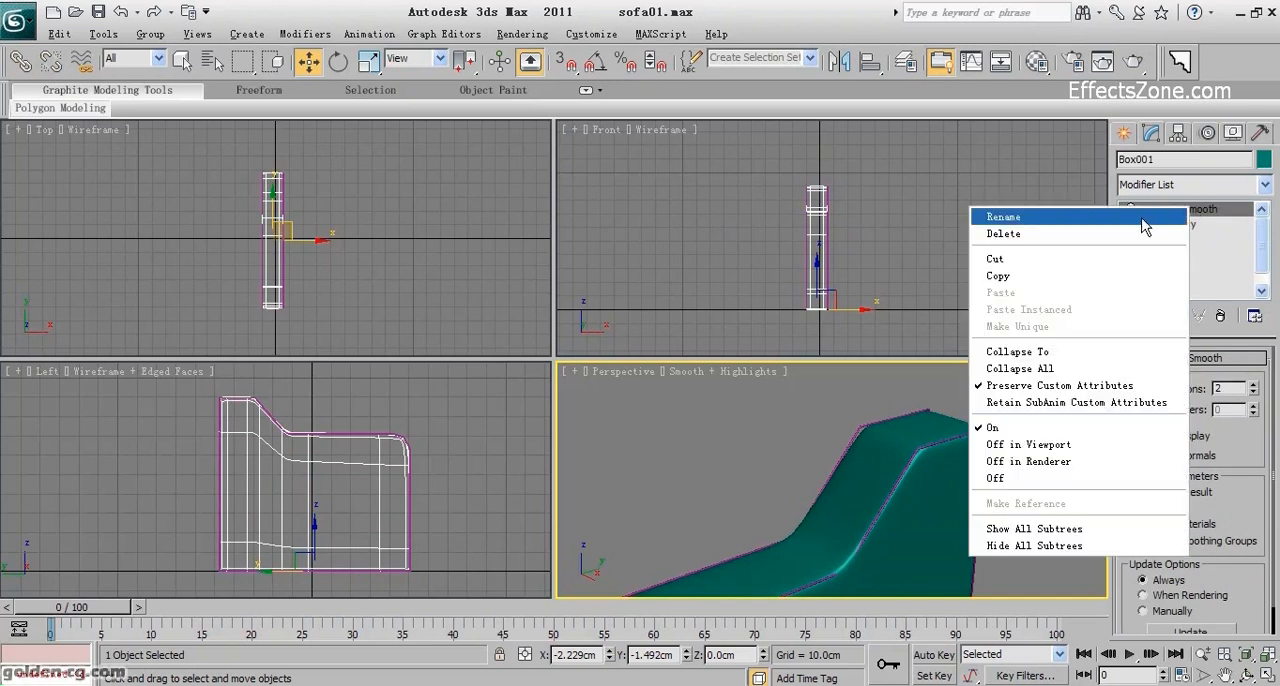
pyautogui.click(1063, 281)
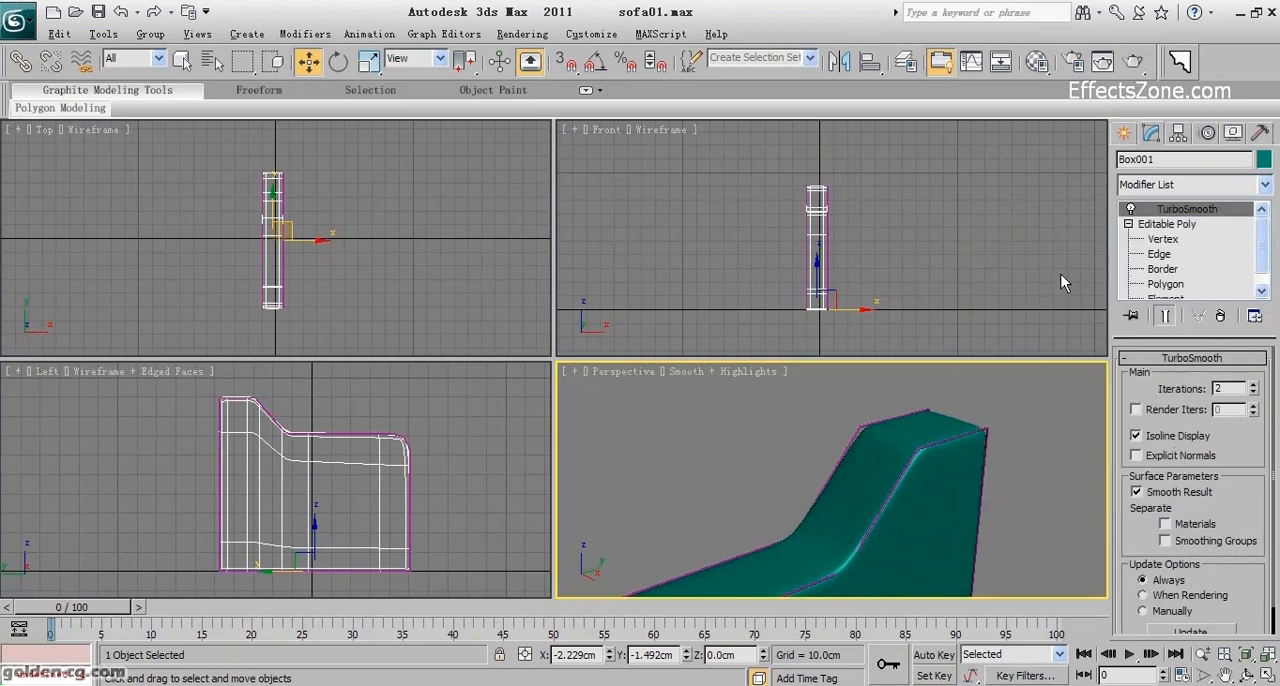
pyautogui.click(984, 431)
pyautogui.rightClick(1169, 216)
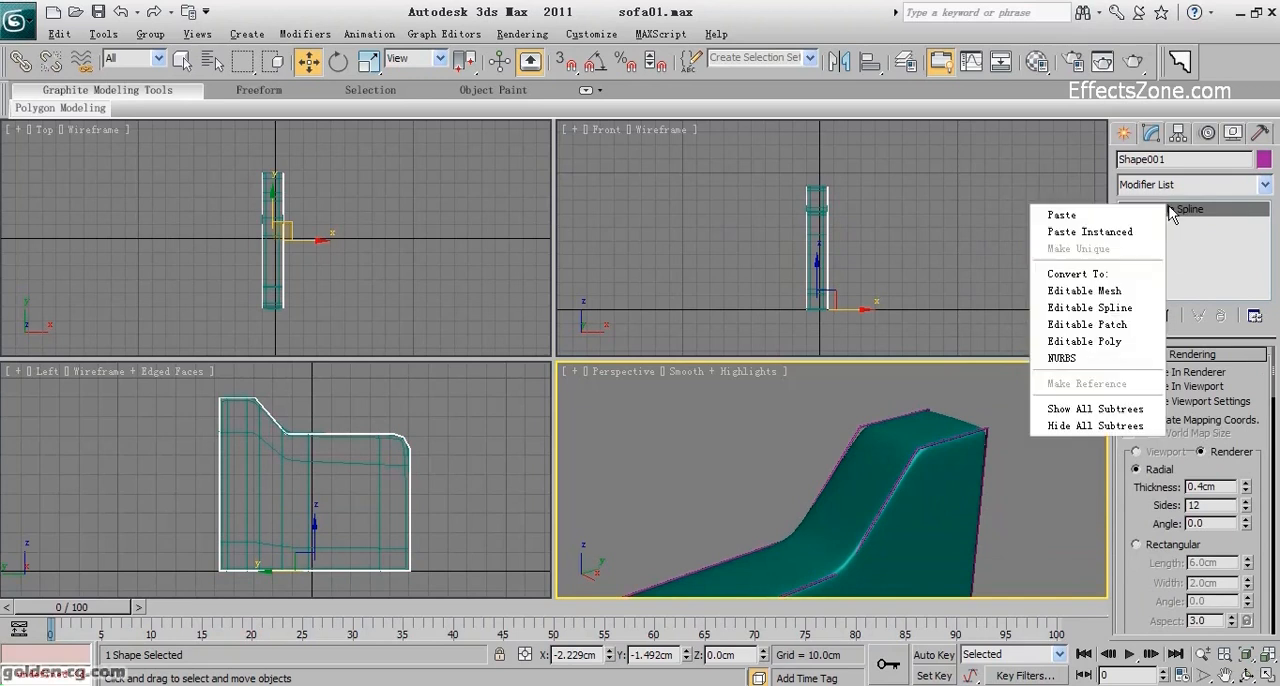
pyautogui.click(1131, 219)
# Assign the 01 - Default material to both the armrest and its outline piping, then deselect them.
pyautogui.scroll(2, 962, 438)
pyautogui.scroll(-5, 954, 431)
pyautogui.moveTo(922, 464); pyautogui.dragTo(962, 420, button='middle')
pyautogui.moveTo(772, 508); pyautogui.dragTo(771, 506)
pyautogui.click(1037, 61)
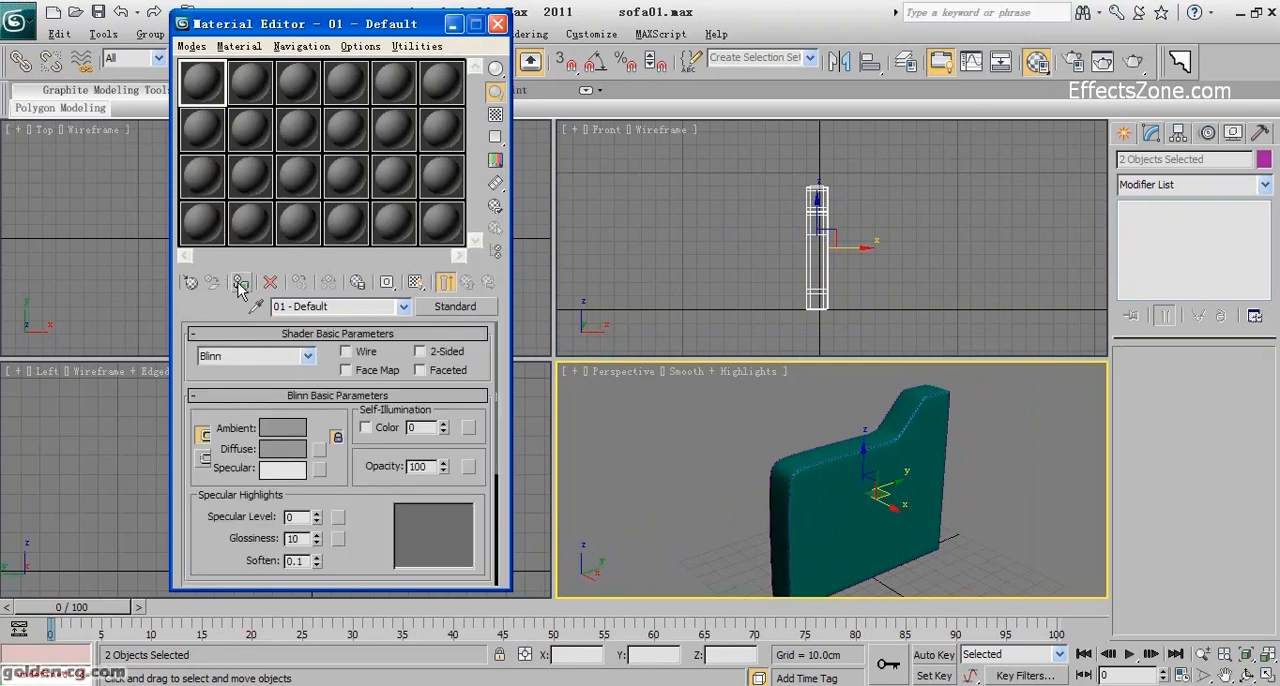
pyautogui.click(240, 282)
pyautogui.click(499, 26)
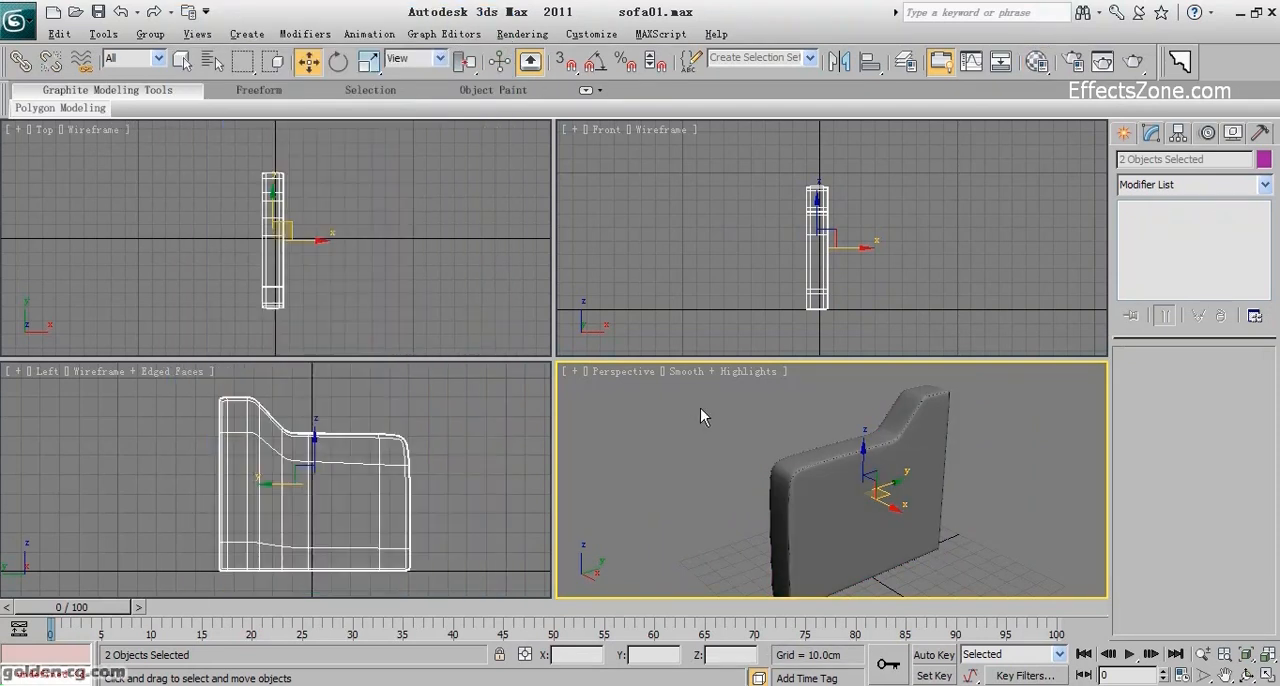
pyautogui.click(759, 452)
# Change the object colour of the armrest and its piping to black.
pyautogui.scroll(5, 750, 450)
pyautogui.moveTo(743, 449); pyautogui.dragTo(738, 498, button='middle')
pyautogui.scroll(-4, 738, 498)
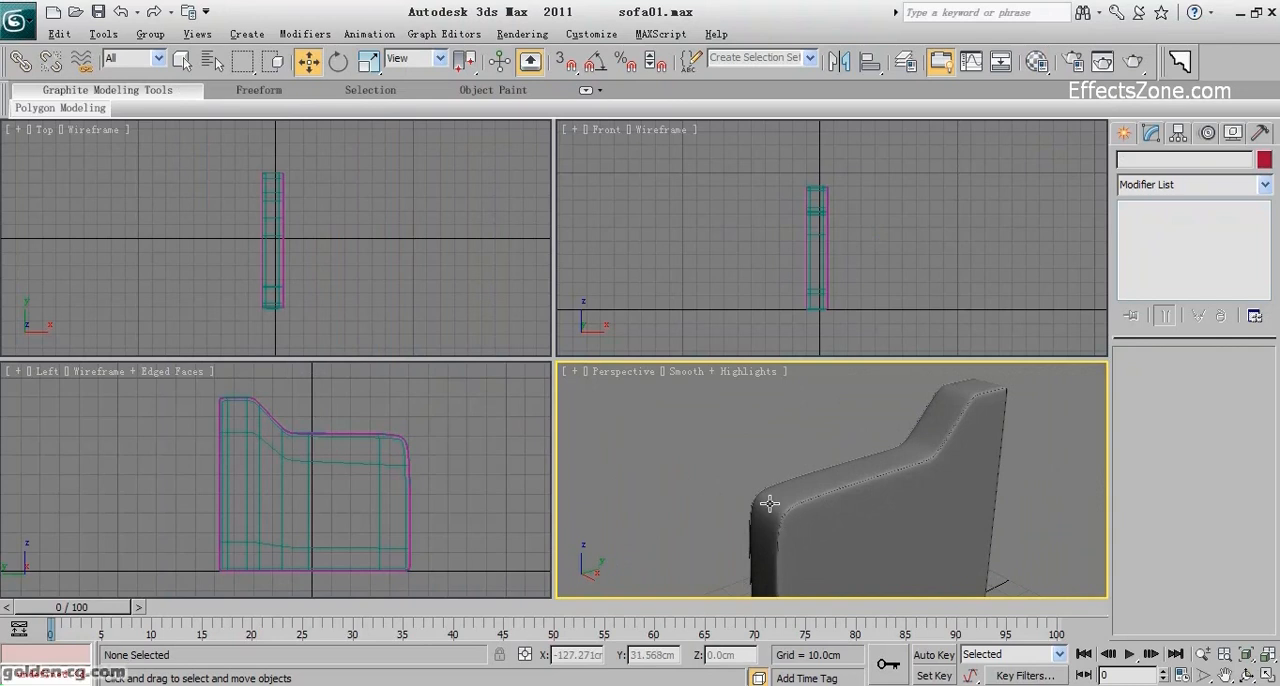
pyautogui.click(1247, 676)
pyautogui.moveTo(777, 486); pyautogui.dragTo(845, 495)
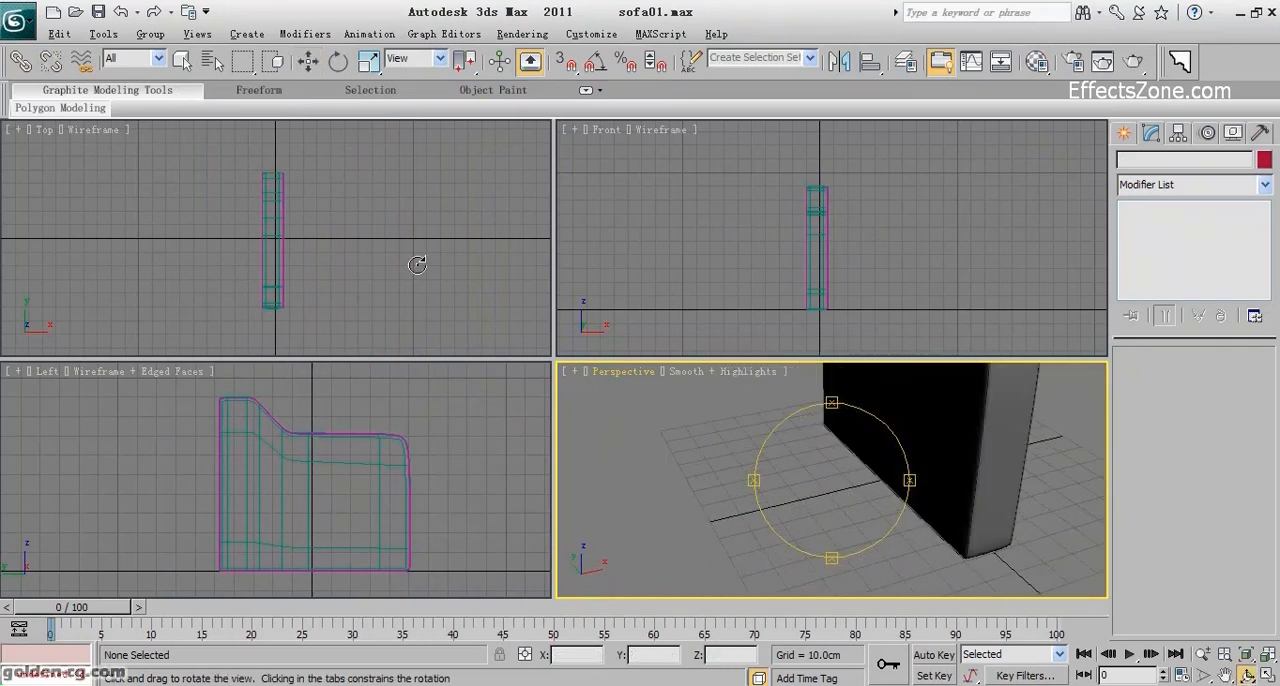
pyautogui.click(1127, 137)
pyautogui.rightClick(320, 238)
pyautogui.moveTo(346, 206); pyautogui.dragTo(234, 277)
pyautogui.click(1258, 383)
pyautogui.click(783, 394)
pyautogui.click(730, 456)
pyautogui.click(362, 265)
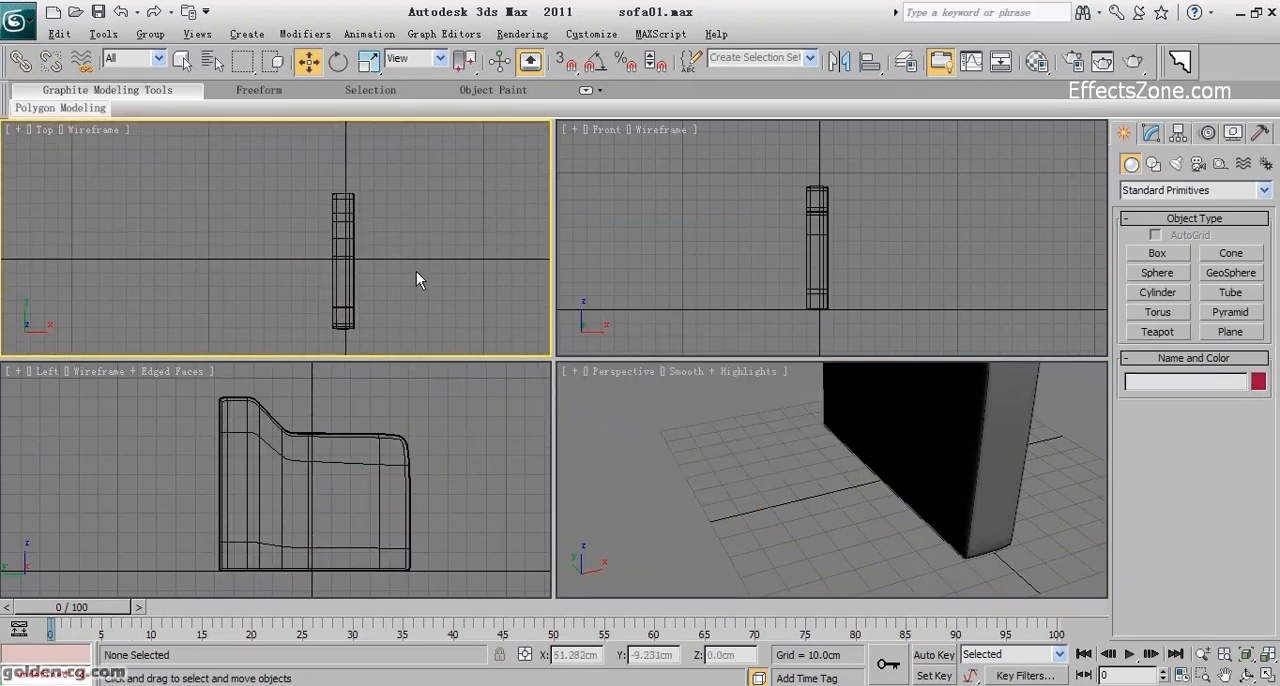
# Draw a box about 79 × 68 × 18 cm beside the armrest as the seat base.
pyautogui.click(1158, 256)
pyautogui.moveTo(256, 223); pyautogui.dragTo(397, 190, button='middle')
pyautogui.moveTo(305, 161); pyautogui.dragTo(398, 268)
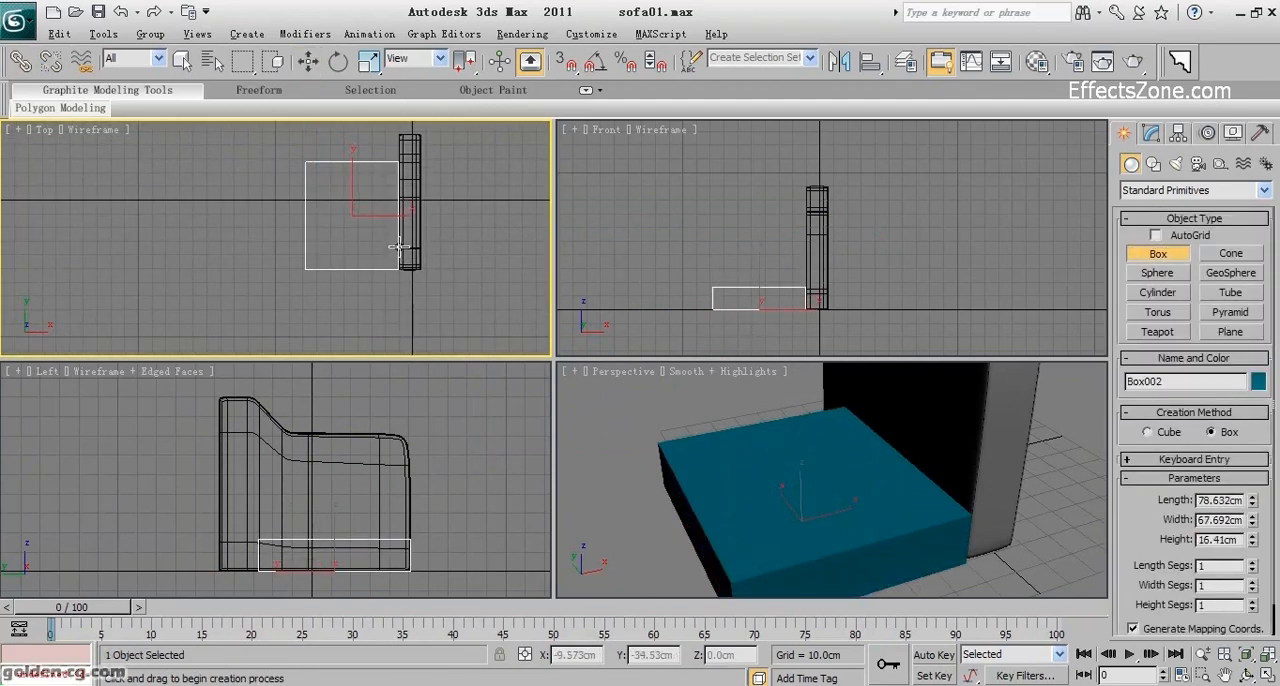
pyautogui.click(400, 240)
# Set the seat box's length to 60 cm, width to 70 cm and height to 20 cm.
pyautogui.moveTo(1252, 498); pyautogui.dragTo(1252, 480)
pyautogui.doubleClick(1220, 500)
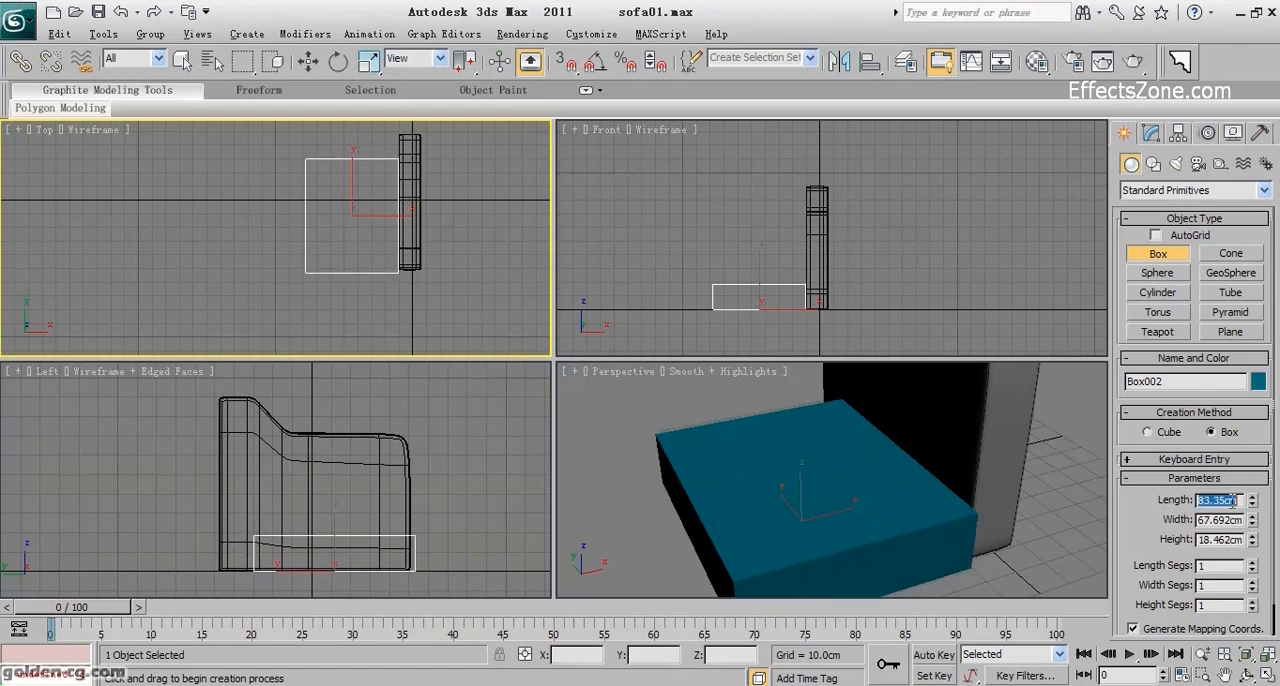
pyautogui.write('80')
pyautogui.press('Return')
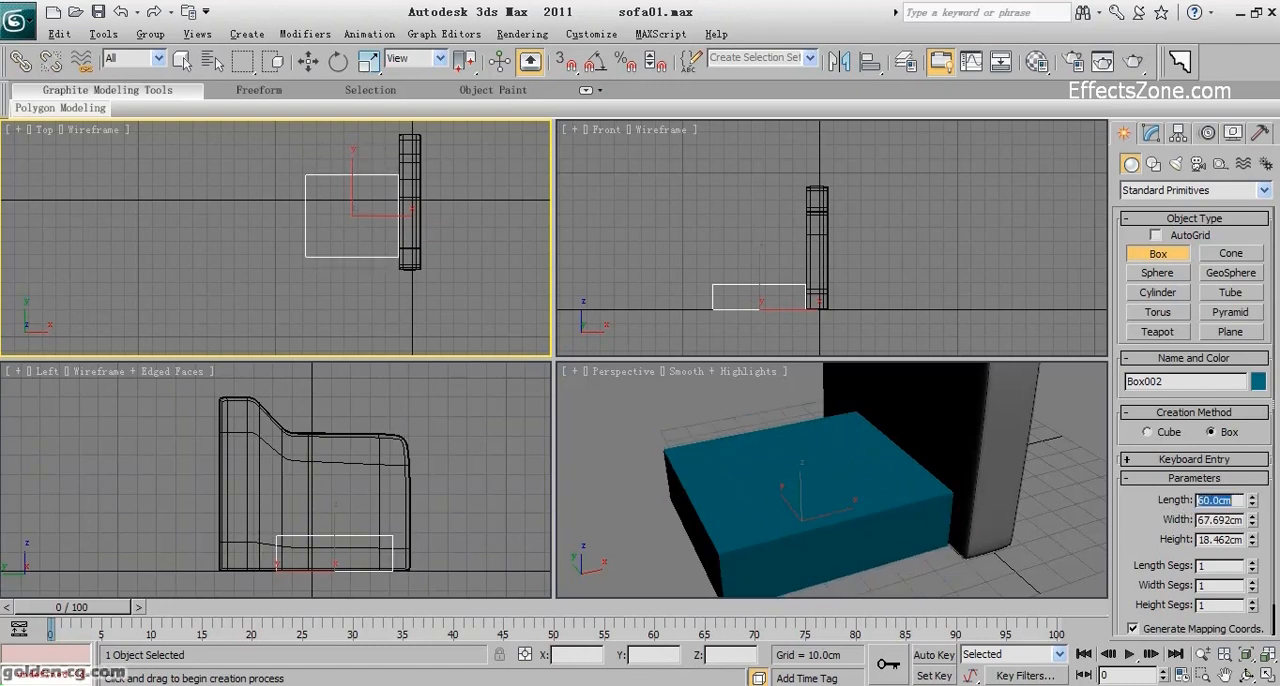
pyautogui.doubleClick(1235, 520)
pyautogui.write('70')
pyautogui.press('Return')
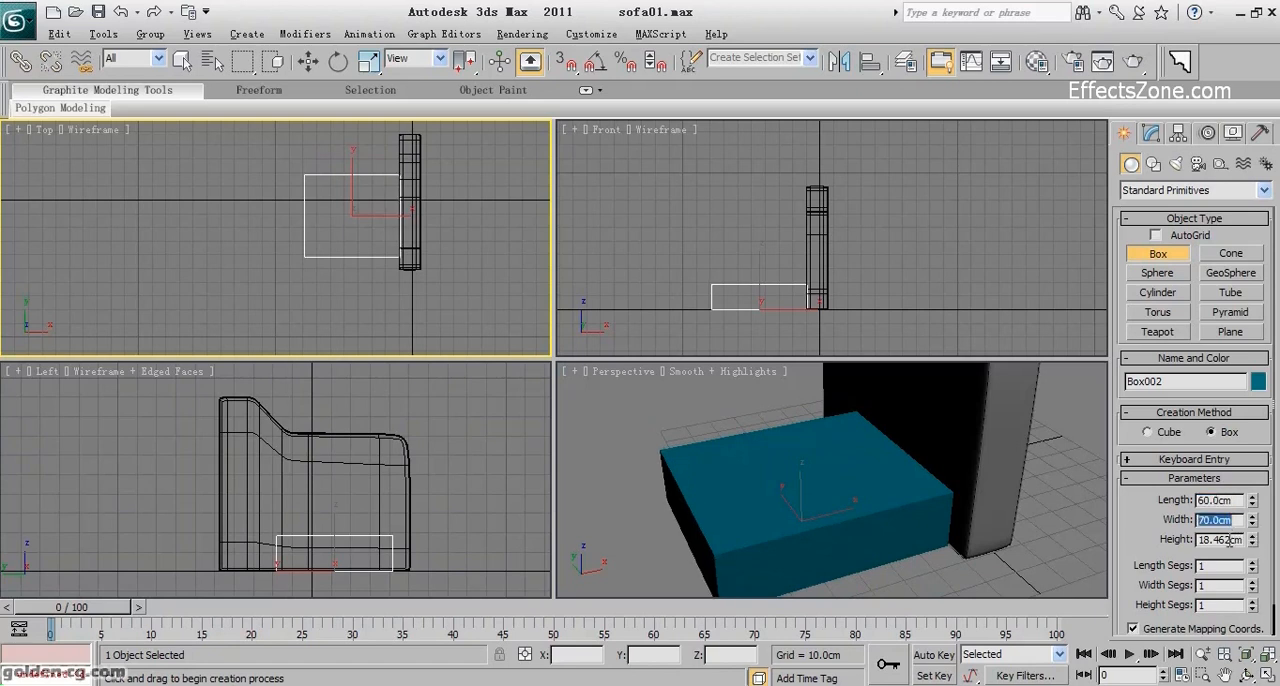
pyautogui.doubleClick(1229, 540)
pyautogui.write('20')
pyautogui.press('Return')
# Move the seat box horizontally in the Front view so its side sits against the armrest.
pyautogui.moveTo(791, 217); pyautogui.dragTo(791, 170, button='middle')
pyautogui.click(308, 63)
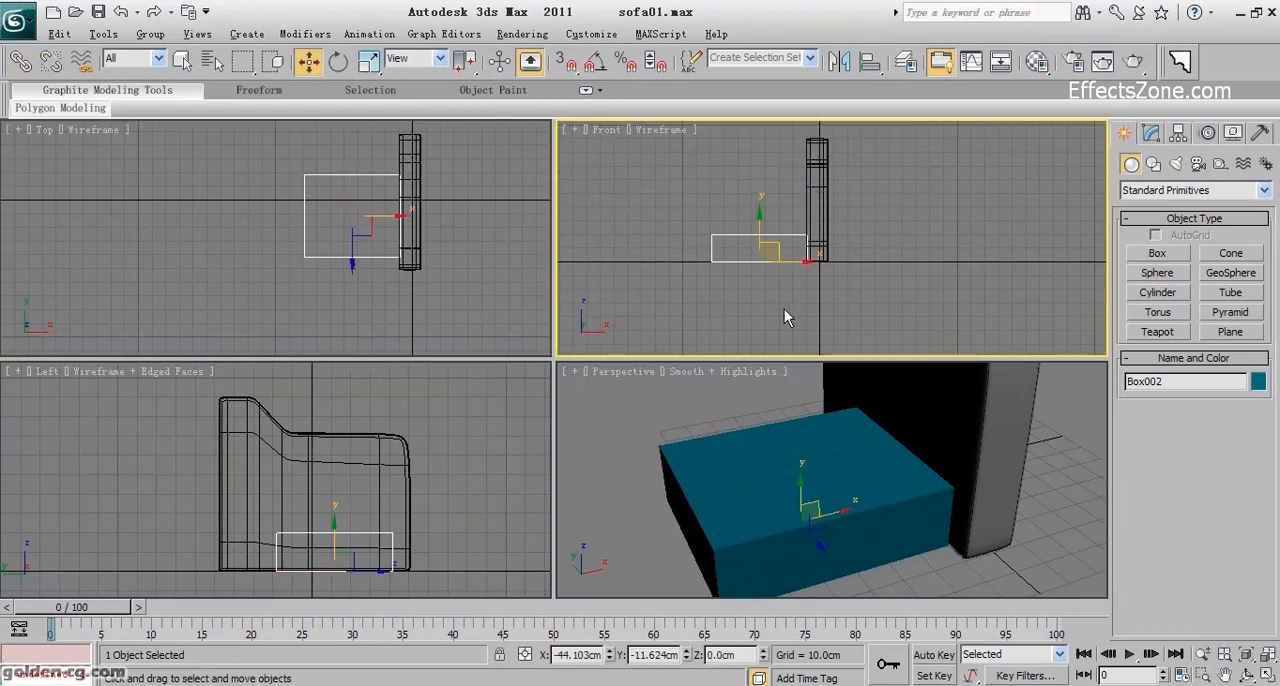
pyautogui.moveTo(792, 262); pyautogui.dragTo(790, 266)
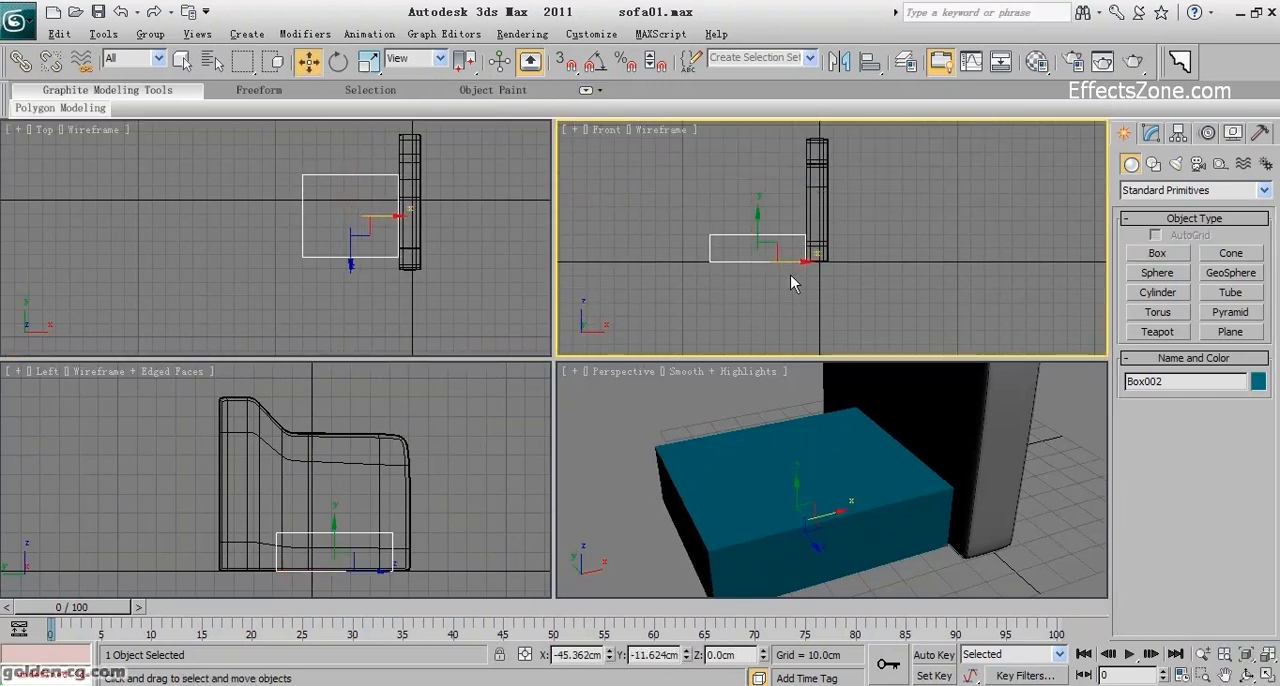
# Isolate the seat box from the rest of the scene.
pyautogui.rightClick(754, 256)
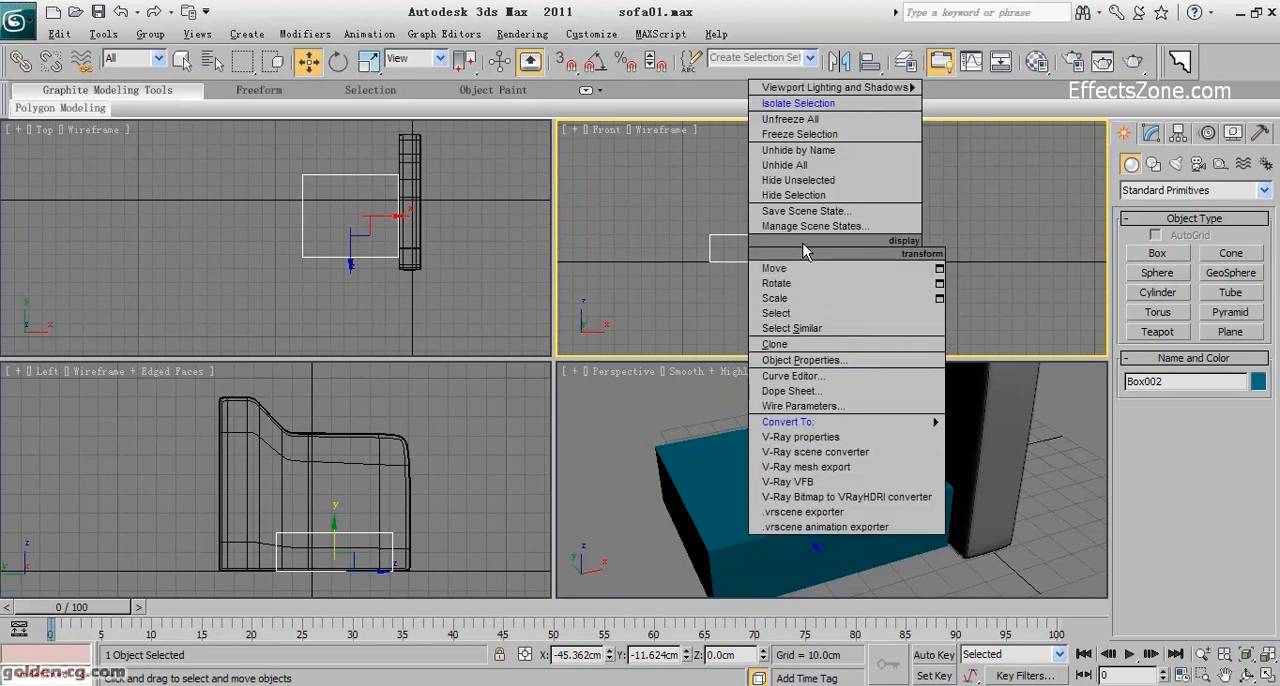
pyautogui.hotkey('alt', 'q')
pyautogui.moveTo(804, 458); pyautogui.dragTo(843, 440, button='middle')
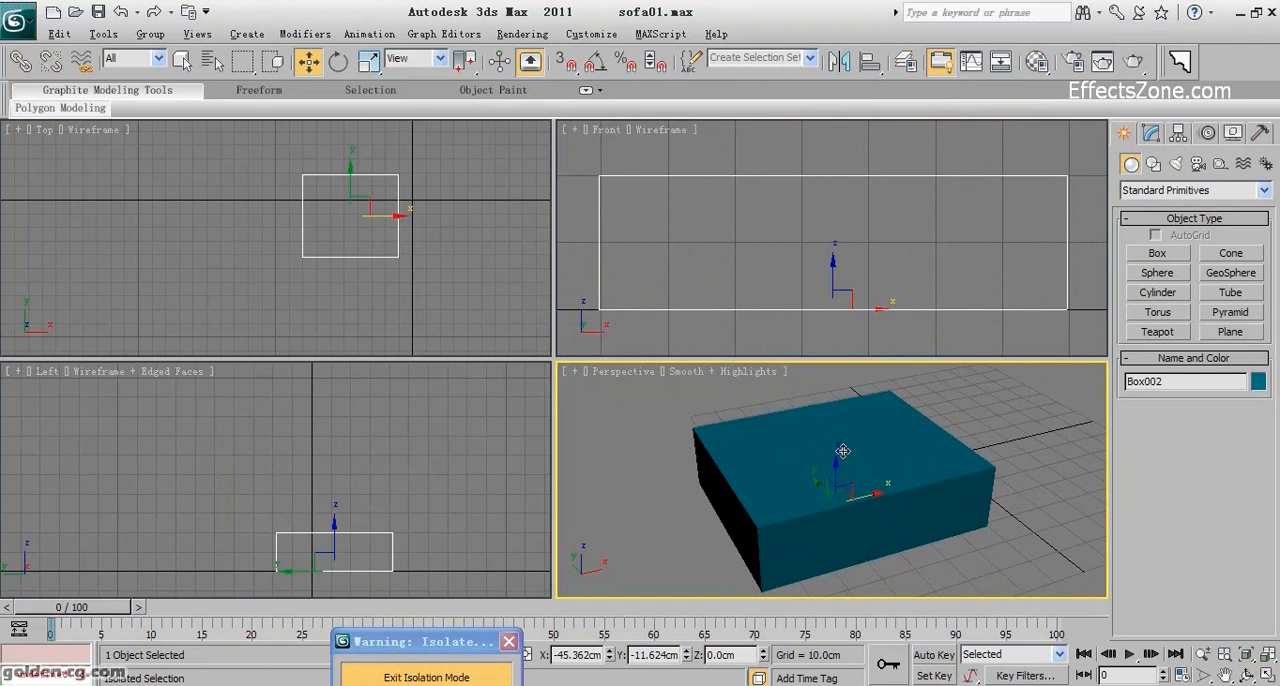
# Set the seat box's length and width segments to 3 each and show edged faces in the Perspective view.
pyautogui.click(1151, 133)
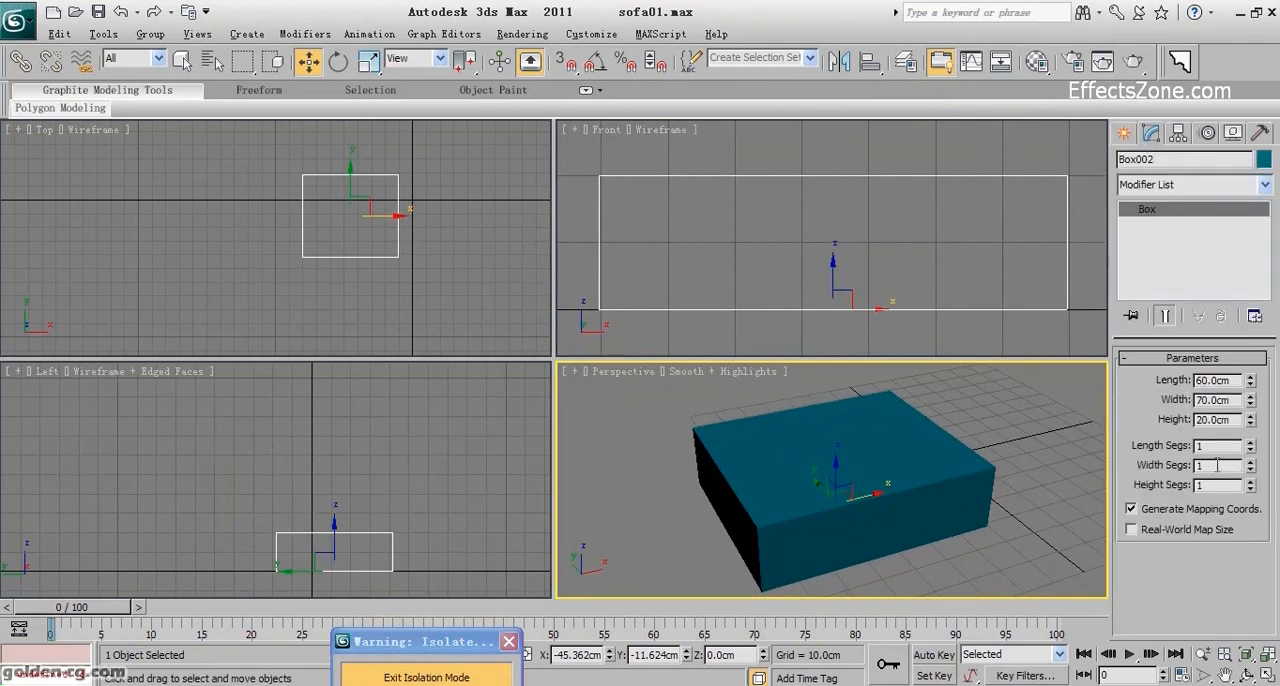
pyautogui.moveTo(1035, 503); pyautogui.dragTo(1014, 514, button='middle')
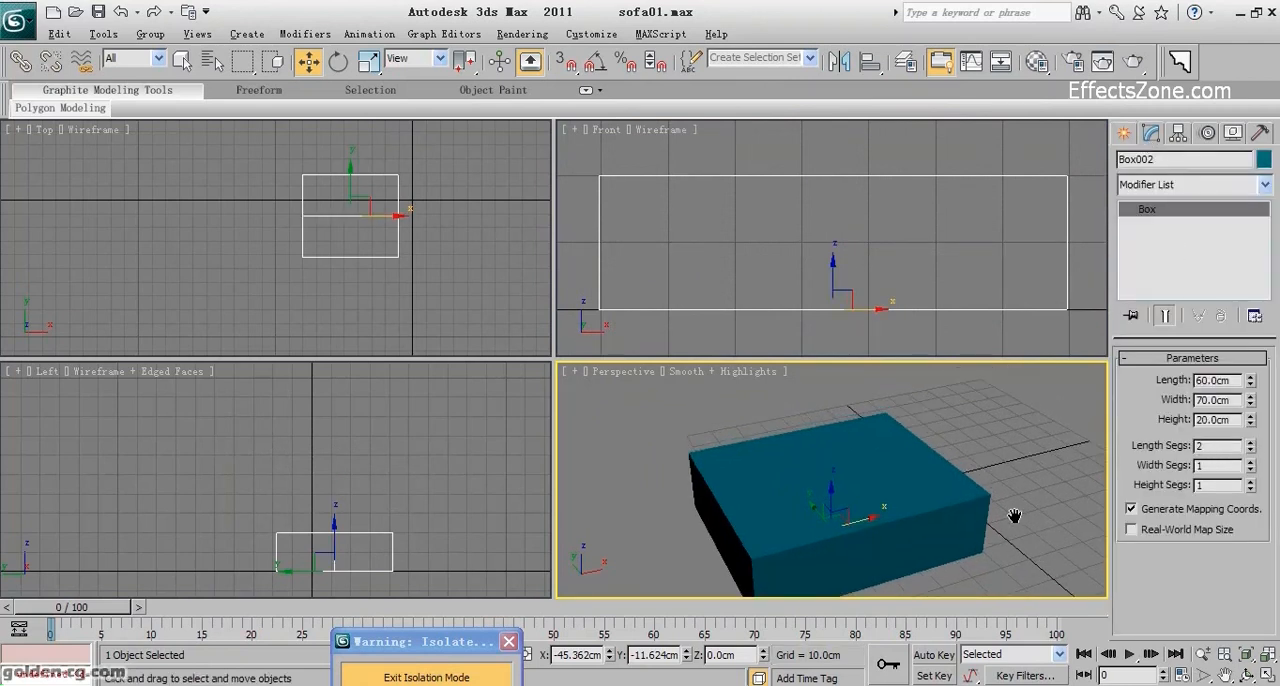
pyautogui.click(1250, 441)
pyautogui.click(1249, 462)
pyautogui.click(1249, 462)
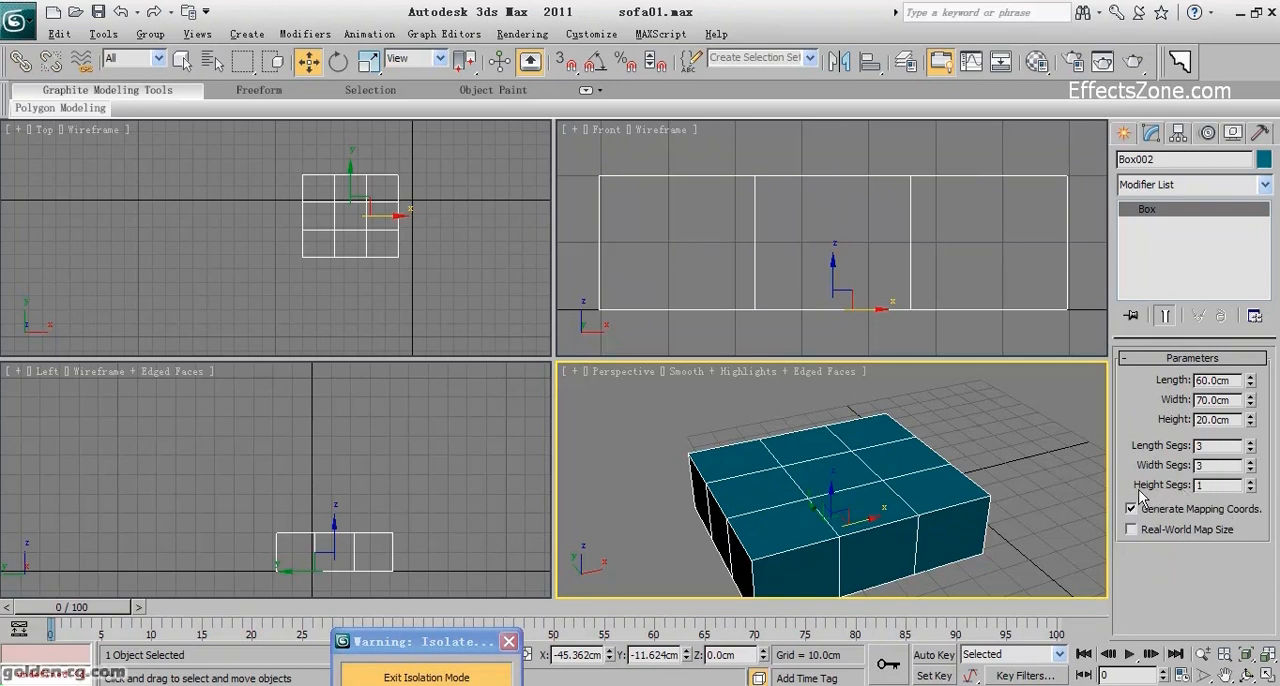
pyautogui.moveTo(971, 503); pyautogui.dragTo(958, 488, button='middle')
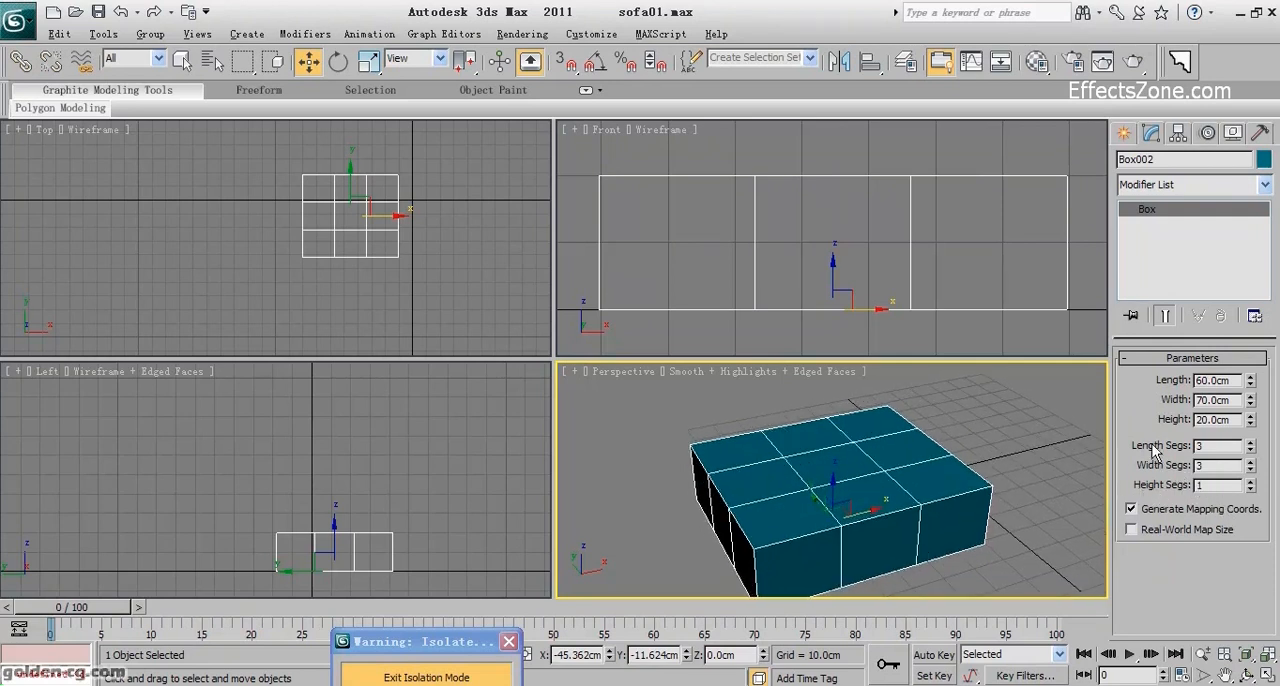
# Convert the seat box to an Editable Poly and select the four inner vertices on its top face.
pyautogui.rightClick(816, 456)
pyautogui.click(851, 408)
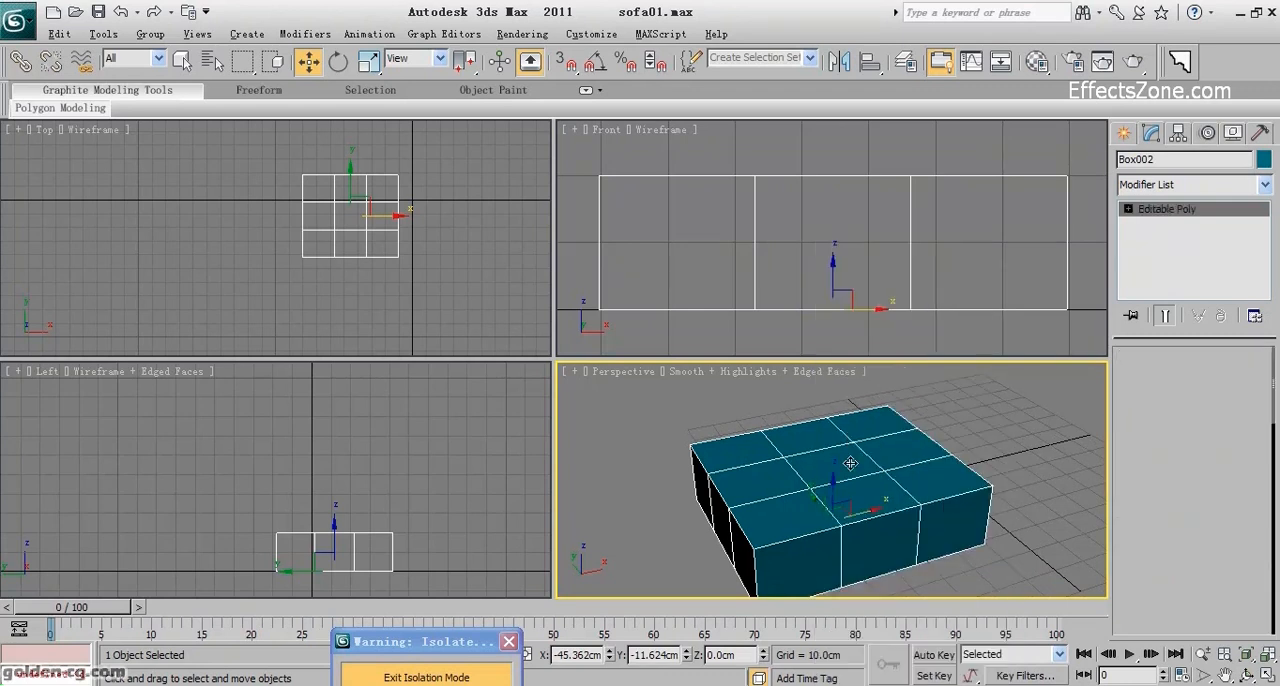
pyautogui.click(1143, 379)
pyautogui.click(882, 464)
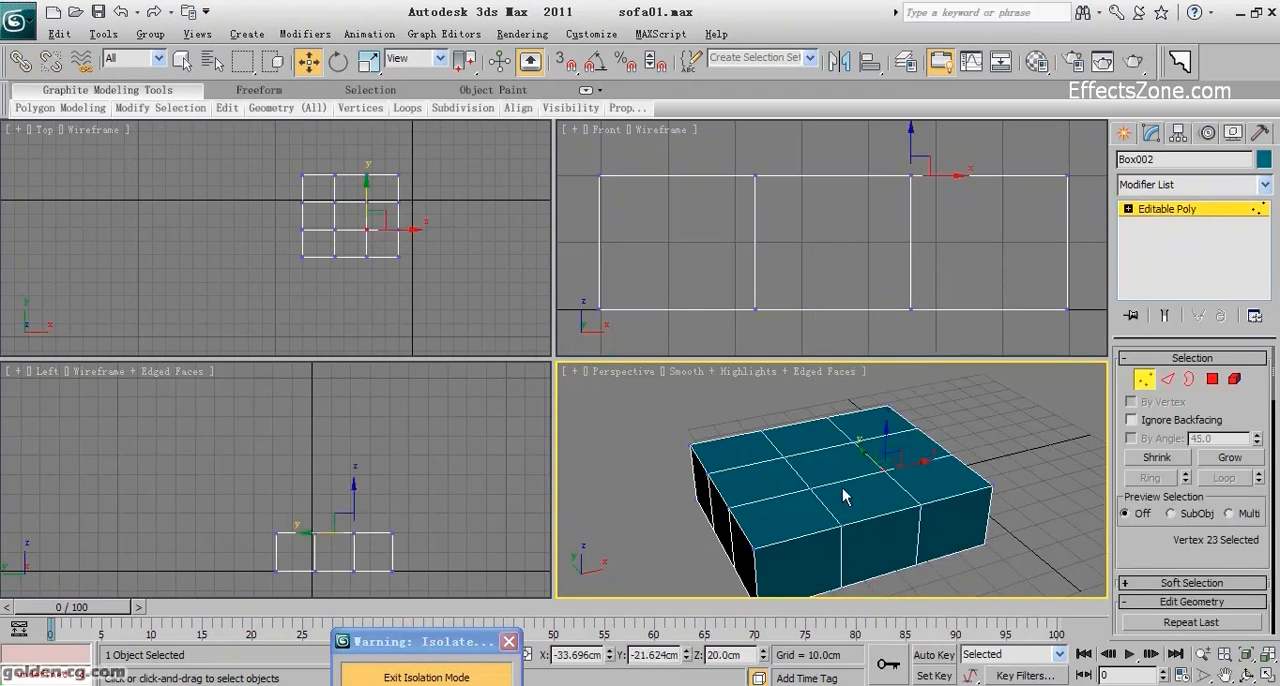
pyautogui.keyDown('ctrl'); pyautogui.click(811, 487); pyautogui.keyUp('ctrl')
pyautogui.keyDown('ctrl'); pyautogui.click(796, 461); pyautogui.keyUp('ctrl')
pyautogui.keyDown('ctrl'); pyautogui.click(851, 446); pyautogui.keyUp('ctrl')
# Chamfer the four inner top vertices of the seat box by 2.5 cm.
pyautogui.scroll(-8, 1124, 535)
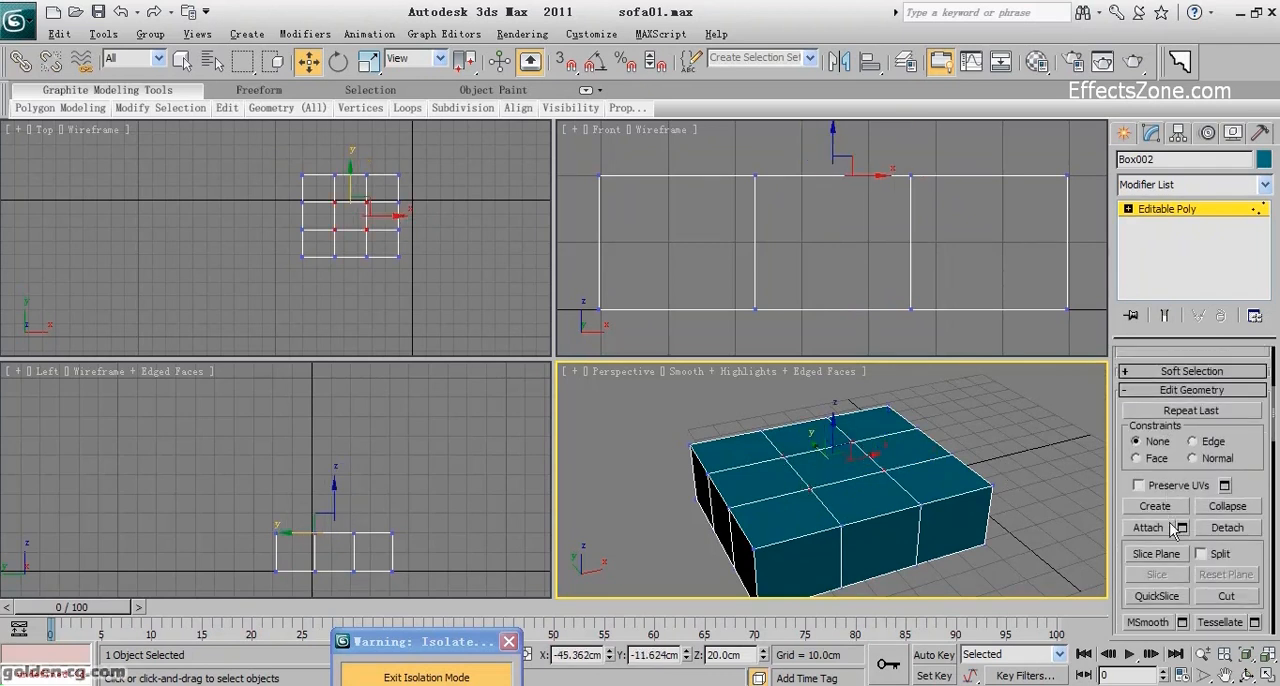
pyautogui.scroll(6, 1165, 558)
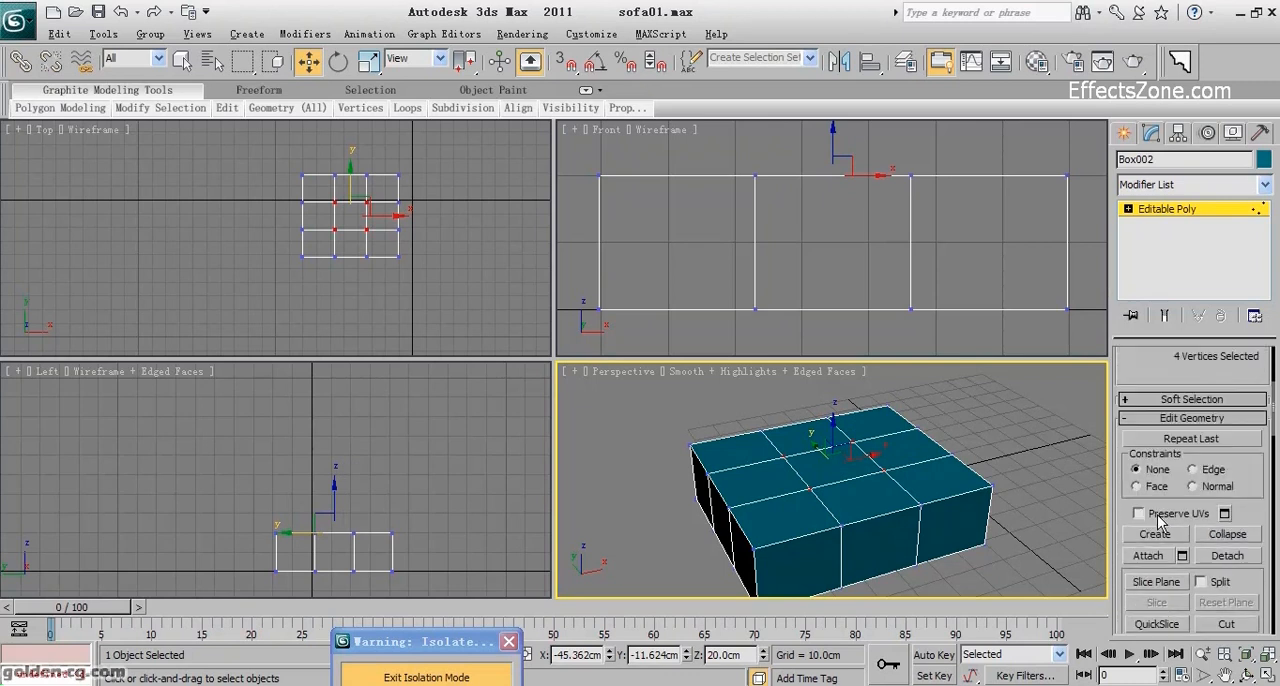
pyautogui.click(1160, 450)
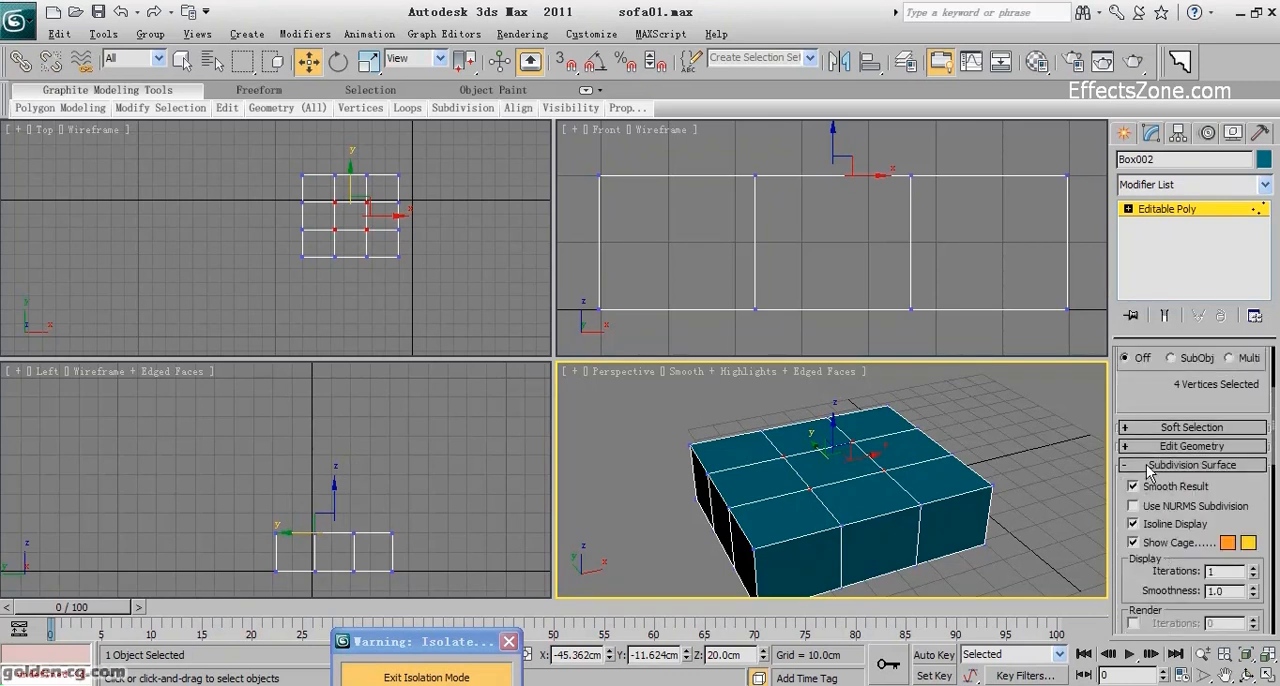
pyautogui.click(1150, 466)
pyautogui.click(1182, 585)
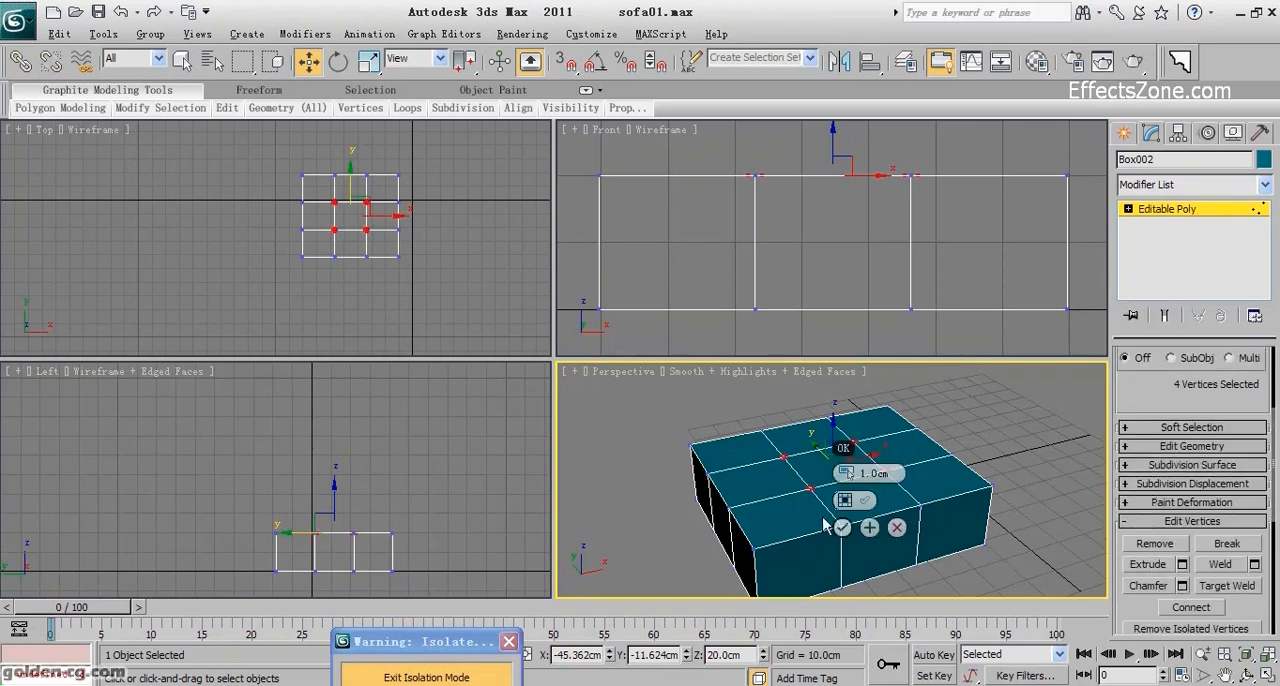
pyautogui.doubleClick(876, 474)
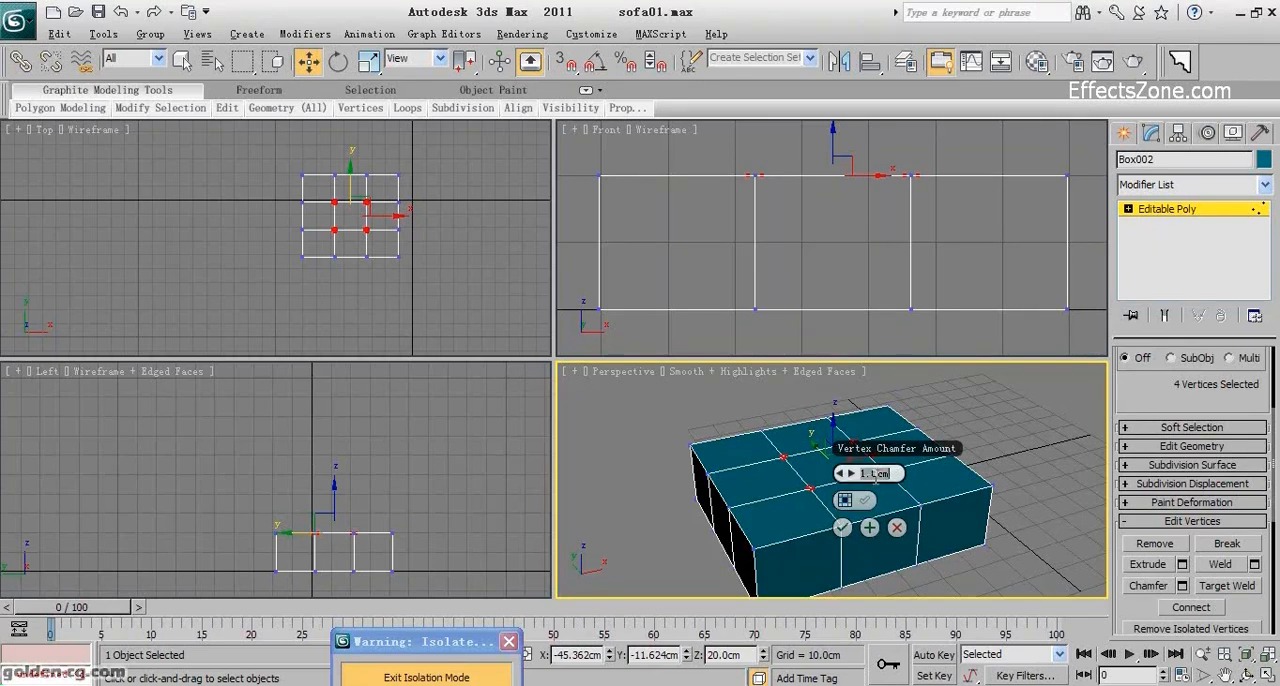
pyautogui.write('2.5')
pyautogui.press('Return')
pyautogui.click(842, 527)
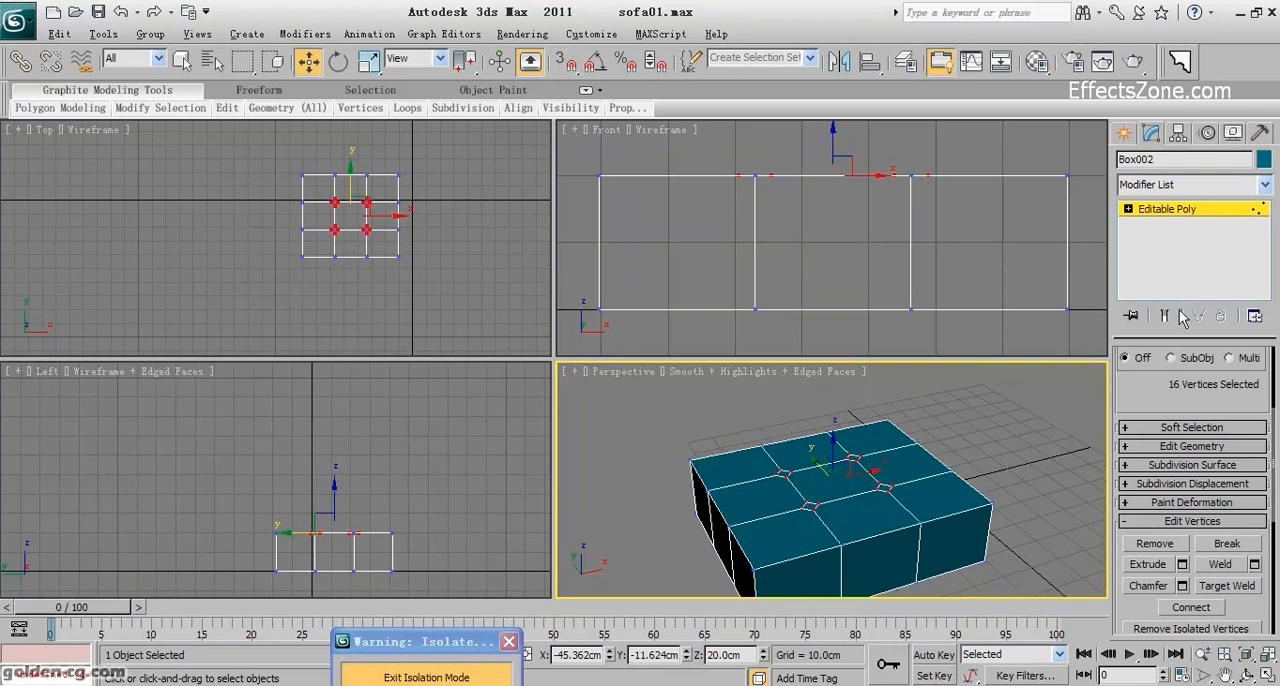
# Extrude the four small diamond polygons on the seat's top about 8.1 cm down into the box.
pyautogui.scroll(3, 1150, 410)
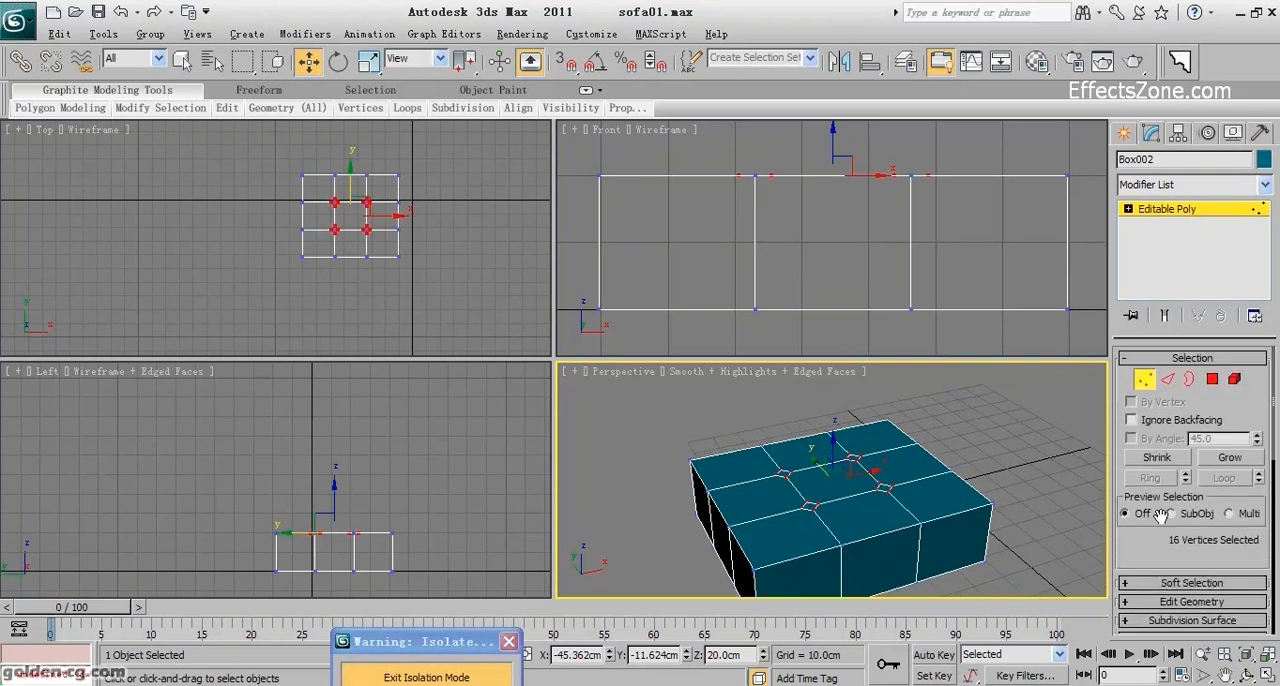
pyautogui.click(1215, 385)
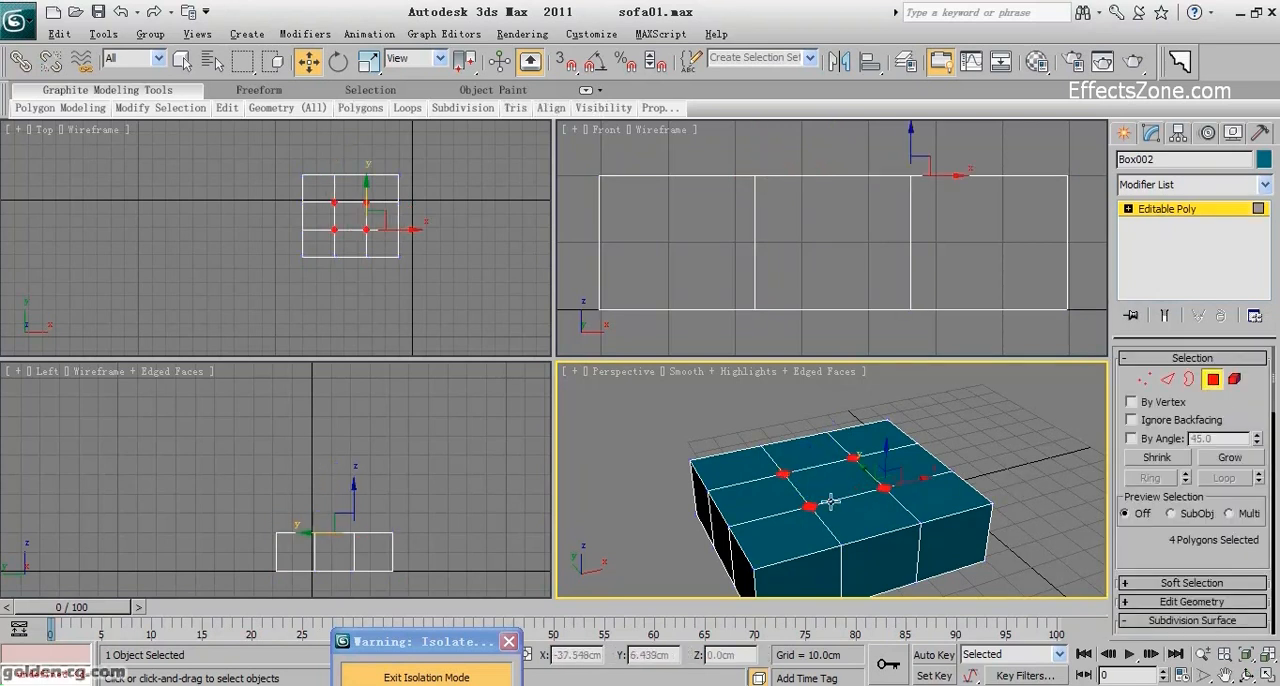
pyautogui.moveTo(1157, 549); pyautogui.dragTo(1153, 385)
pyautogui.click(1138, 457)
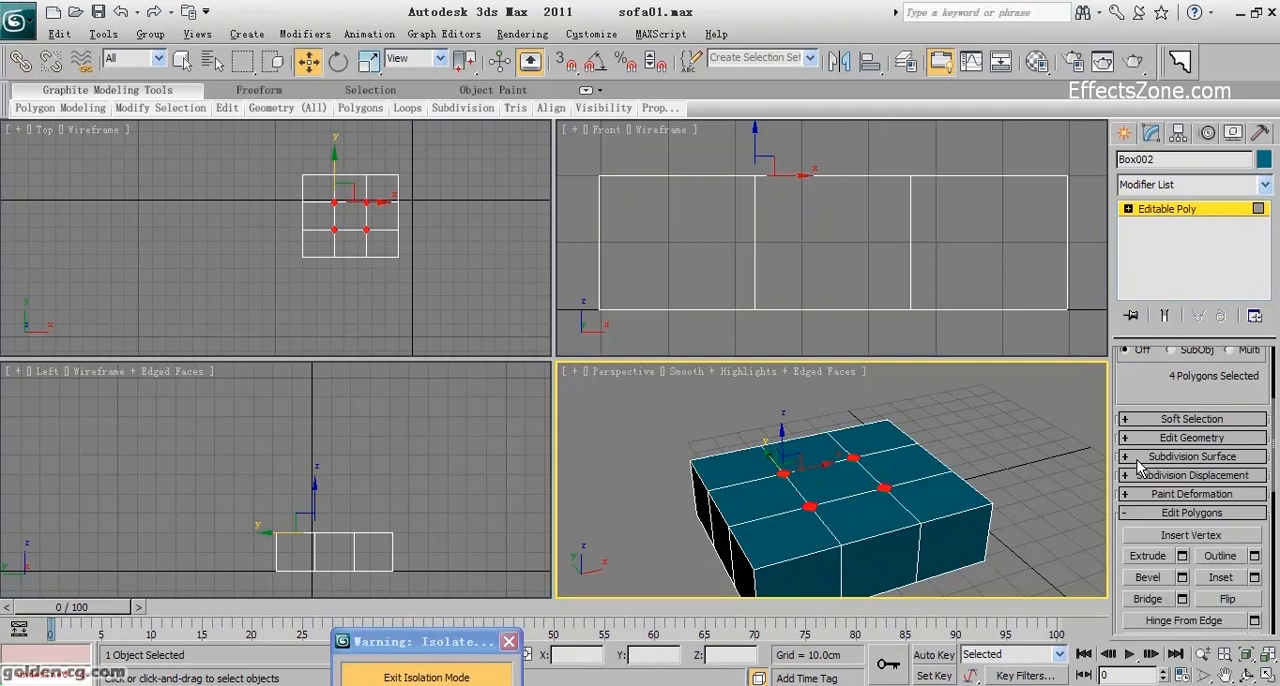
pyautogui.click(1182, 556)
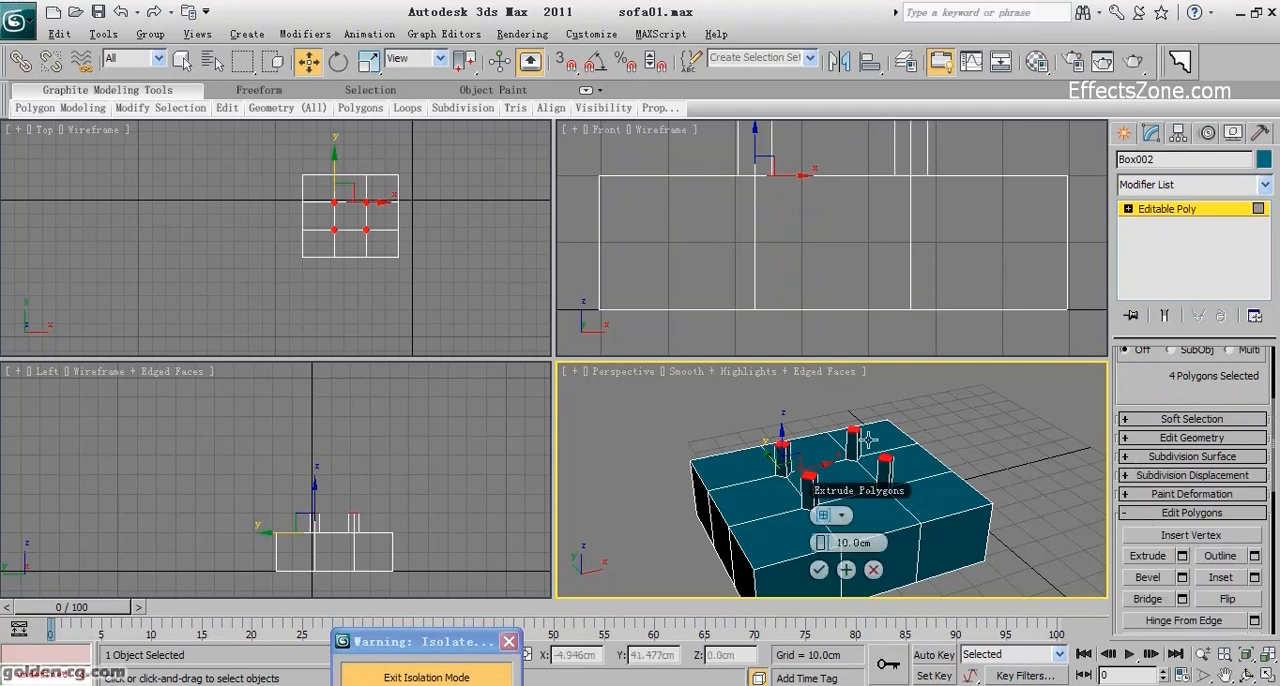
pyautogui.moveTo(818, 541); pyautogui.dragTo(789, 566)
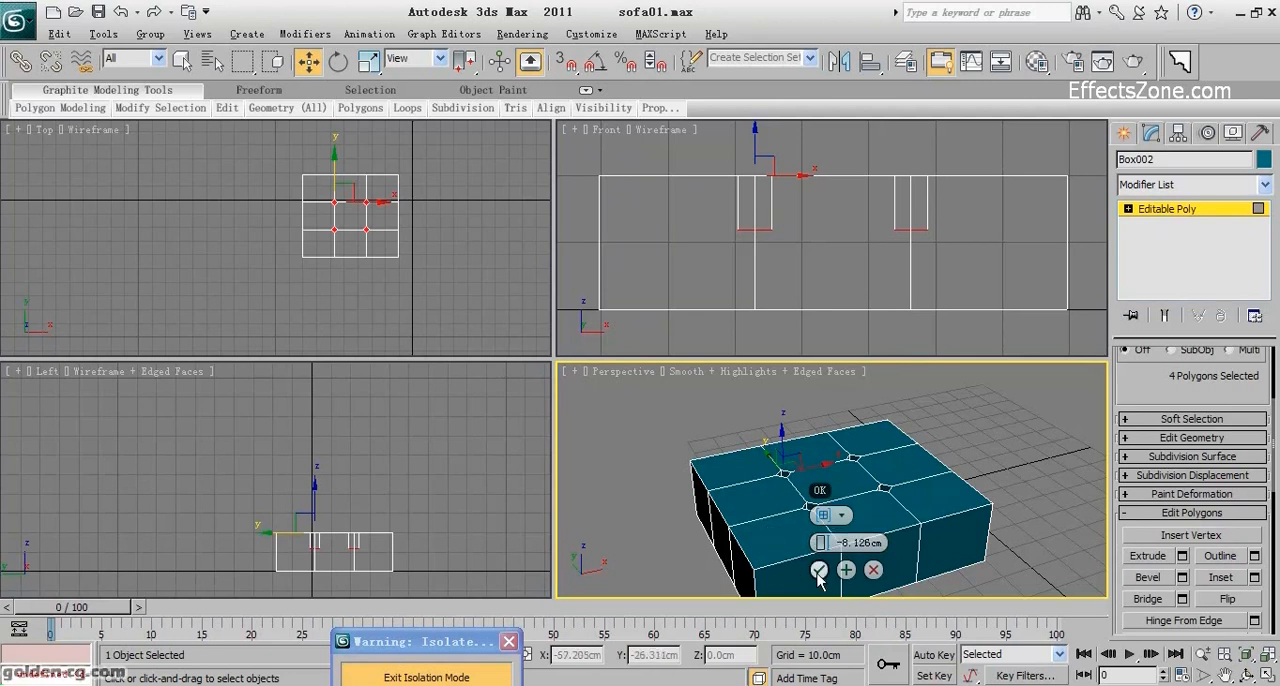
pyautogui.click(818, 570)
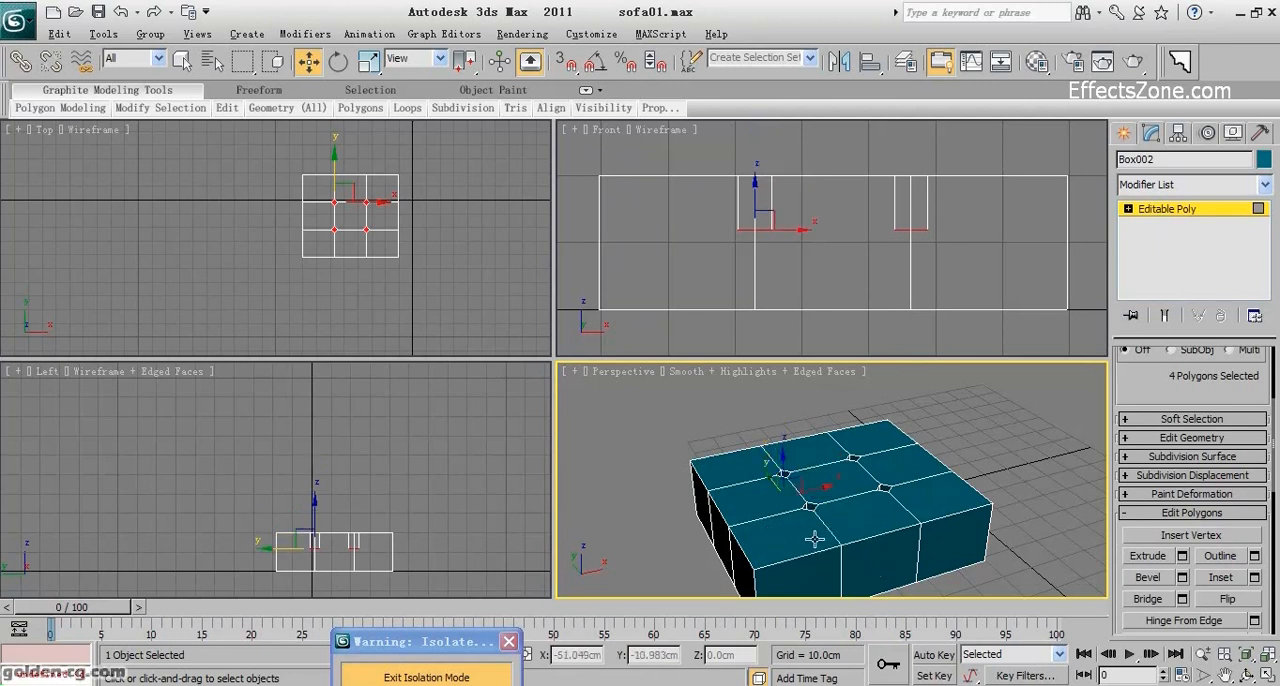
# Display the Perspective view in wireframe, keeping the four polygons at the bottom of the recesses selected.
pyautogui.click(651, 519)
pyautogui.press('F4')
pyautogui.press('F3')
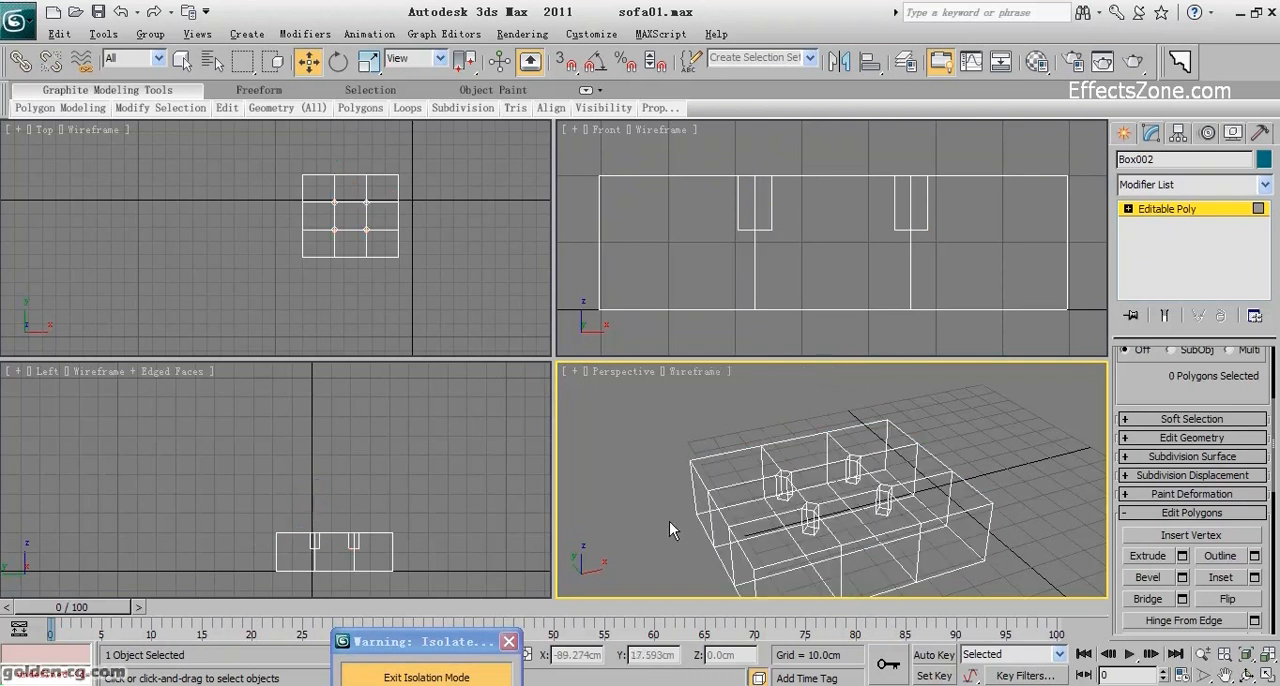
pyautogui.hotkey('ctrl', 'z')
pyautogui.scroll(6, 833, 519)
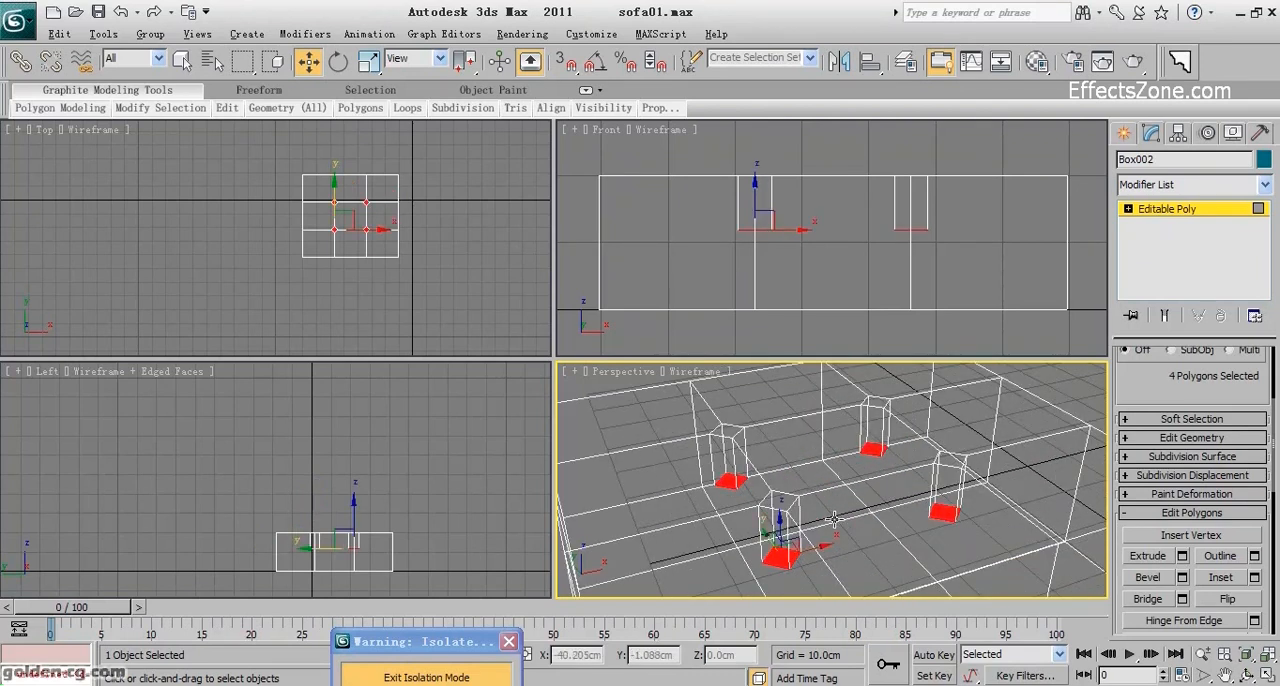
pyautogui.moveTo(833, 519); pyautogui.dragTo(843, 509, button='middle')
pyautogui.click(740, 472)
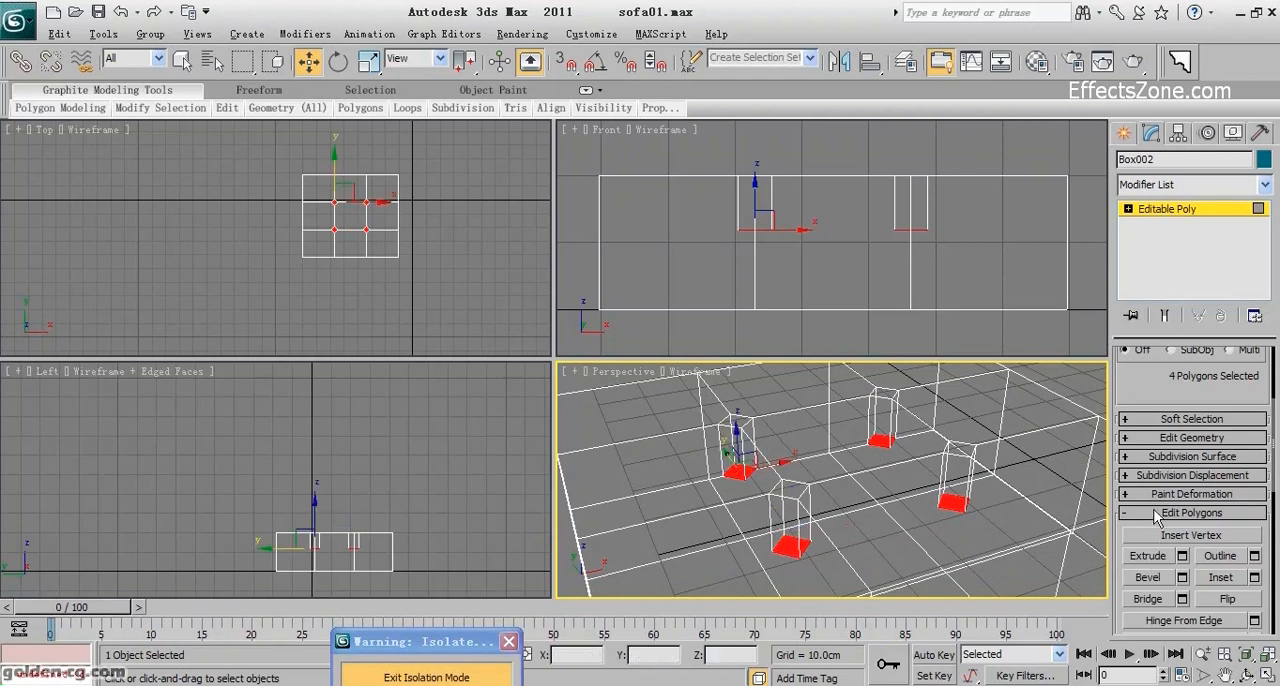
# Collapse the four recessed bottom polygons so that each recess ends in a single point.
pyautogui.click(1128, 209)
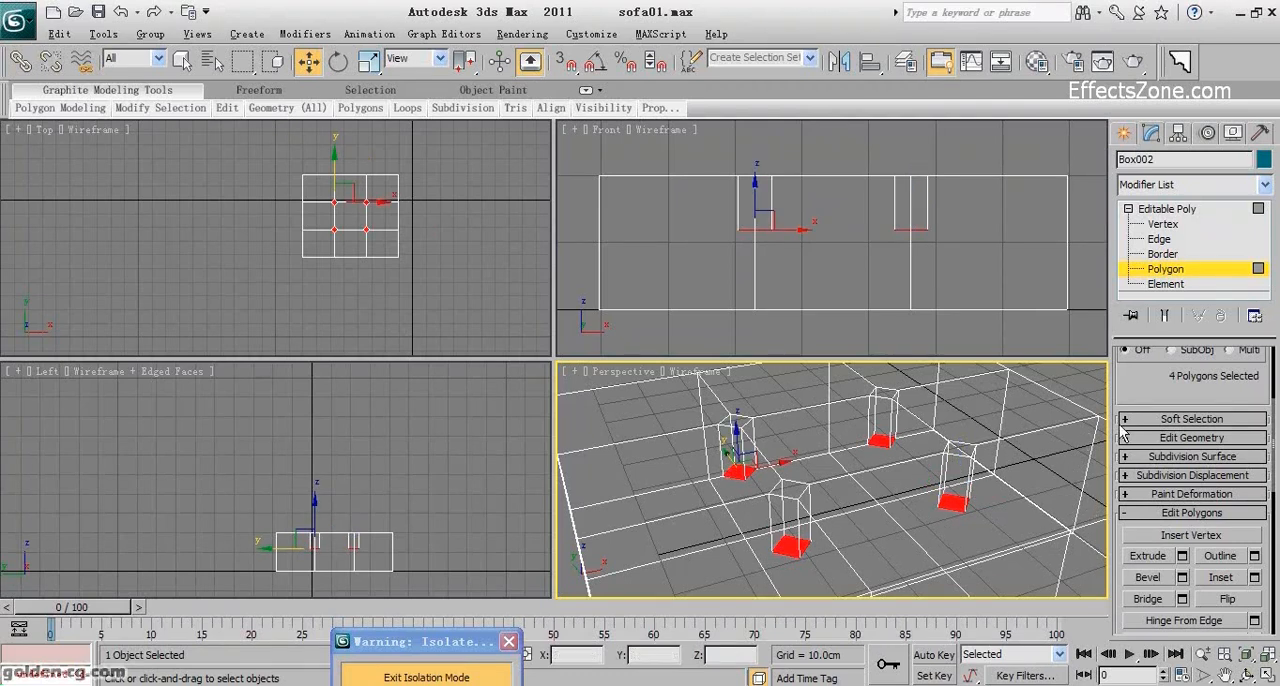
pyautogui.scroll(-3, 1124, 407)
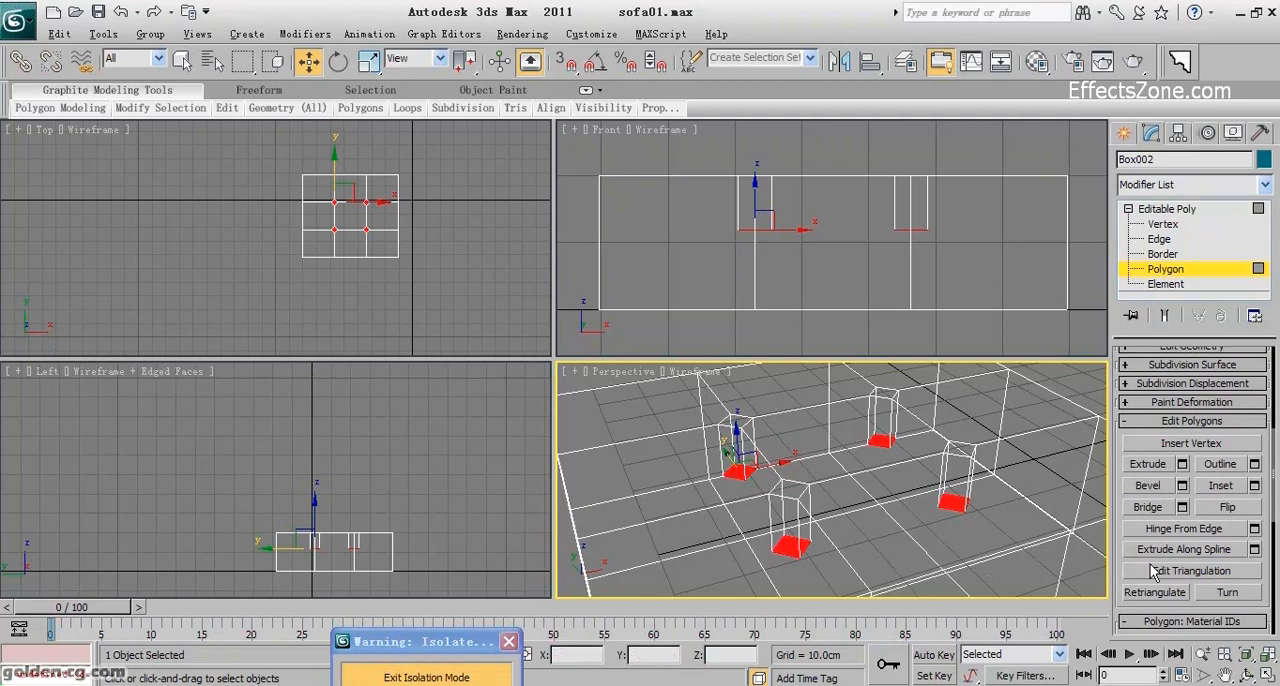
pyautogui.scroll(-8, 1152, 571)
pyautogui.scroll(10, 1152, 571)
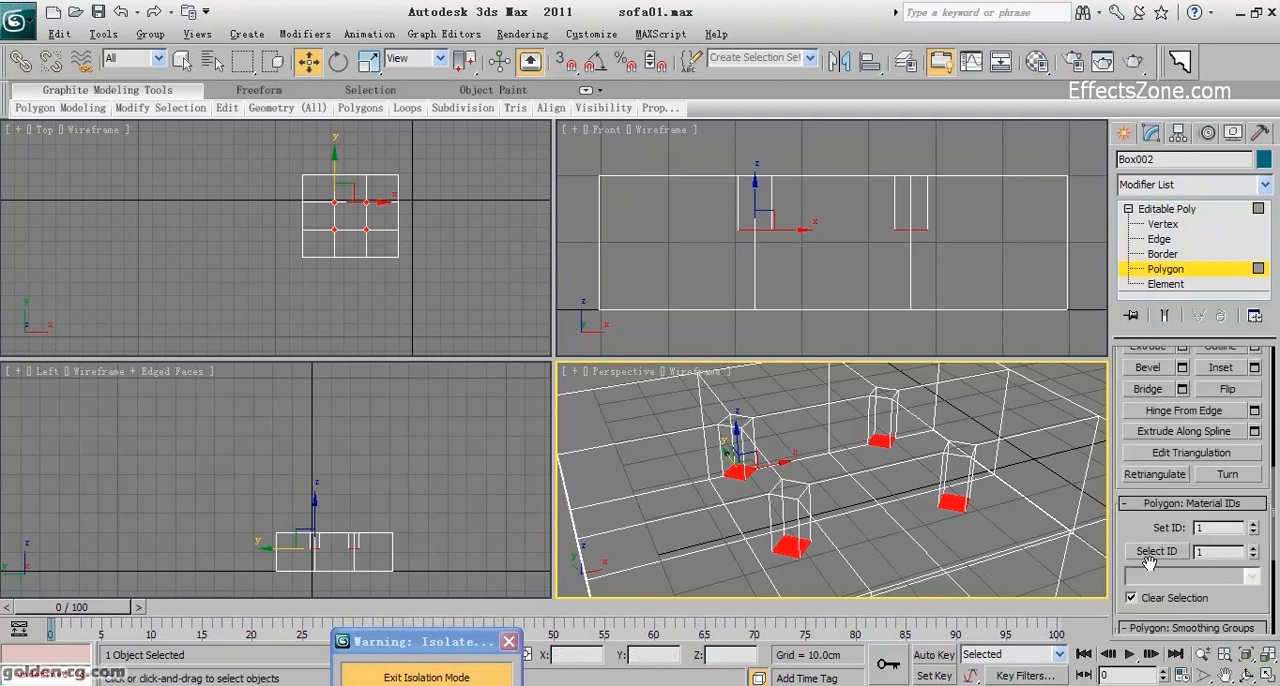
pyautogui.click(1177, 484)
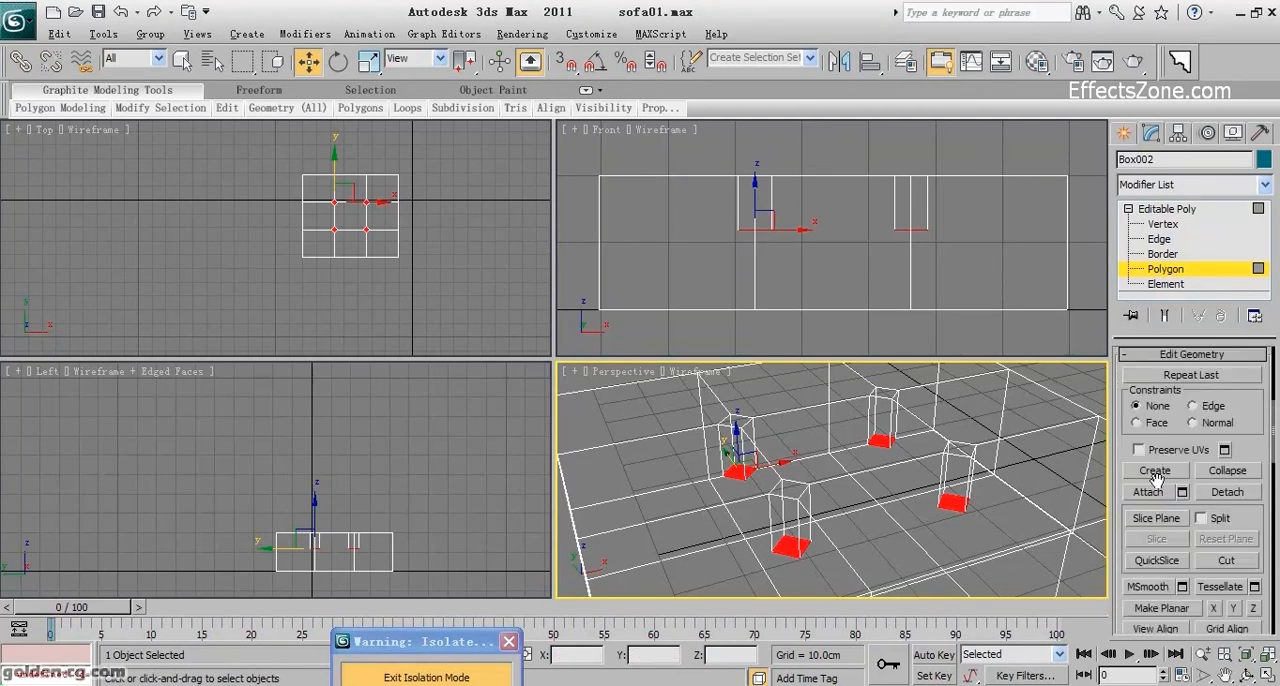
pyautogui.click(1239, 474)
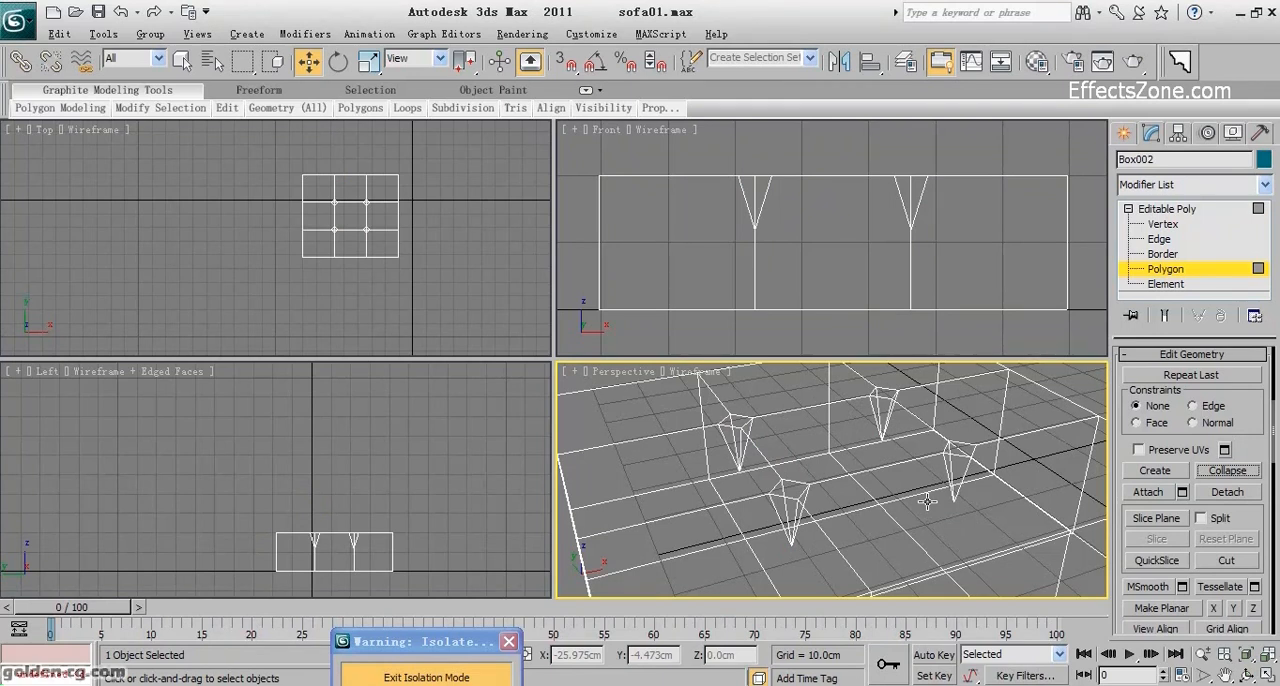
# Leave polygon editing and paste the copied TurboSmooth modifier onto the seat box.
pyautogui.click(1182, 271)
pyautogui.click(1173, 189)
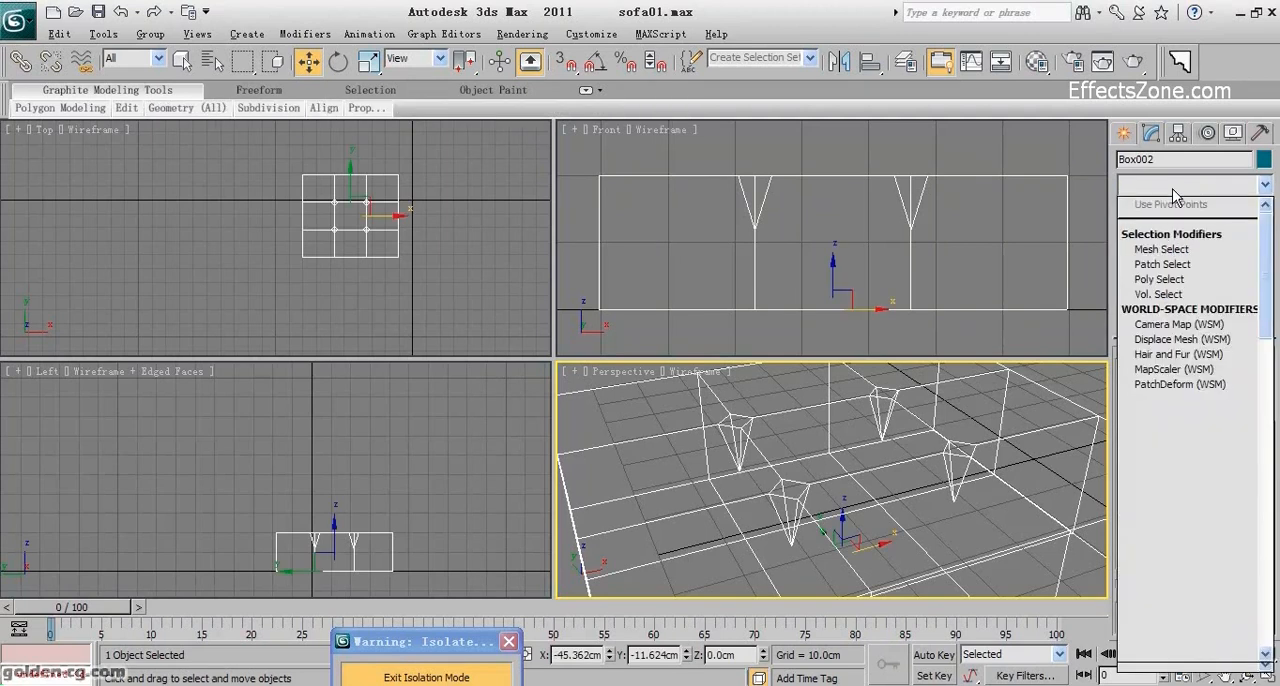
pyautogui.click(1173, 189)
pyautogui.rightClick(1173, 209)
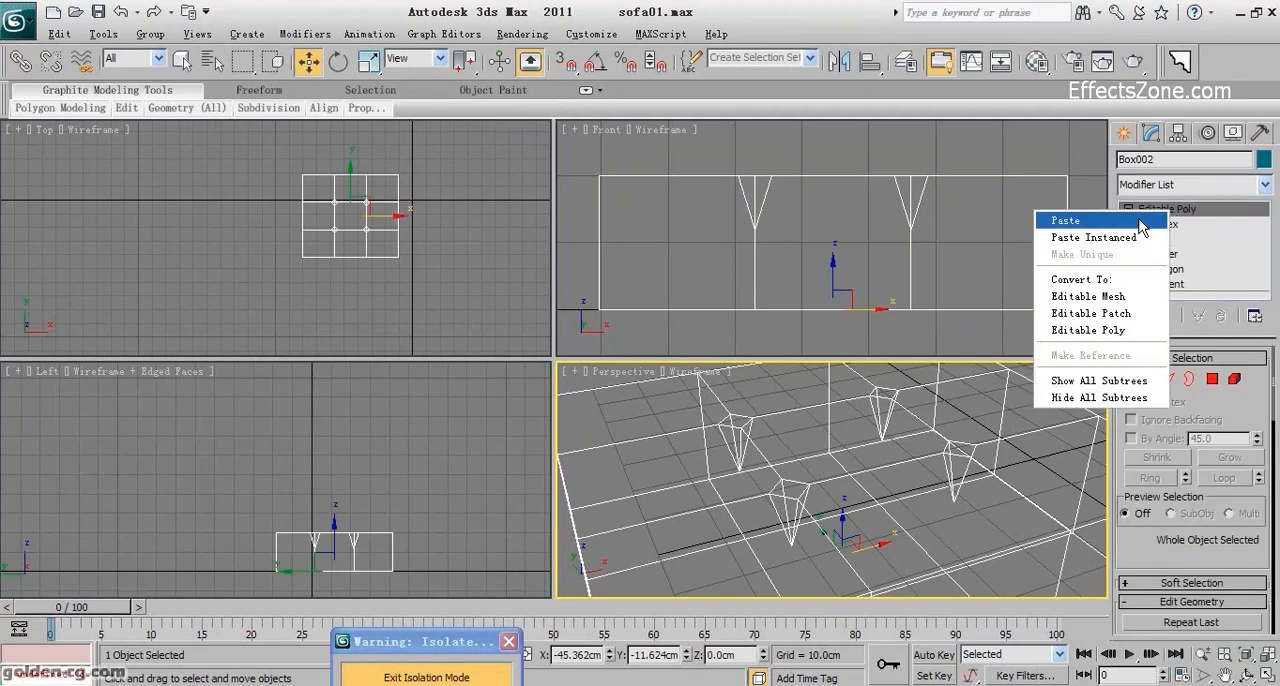
pyautogui.click(1146, 218)
pyautogui.scroll(-5, 880, 468)
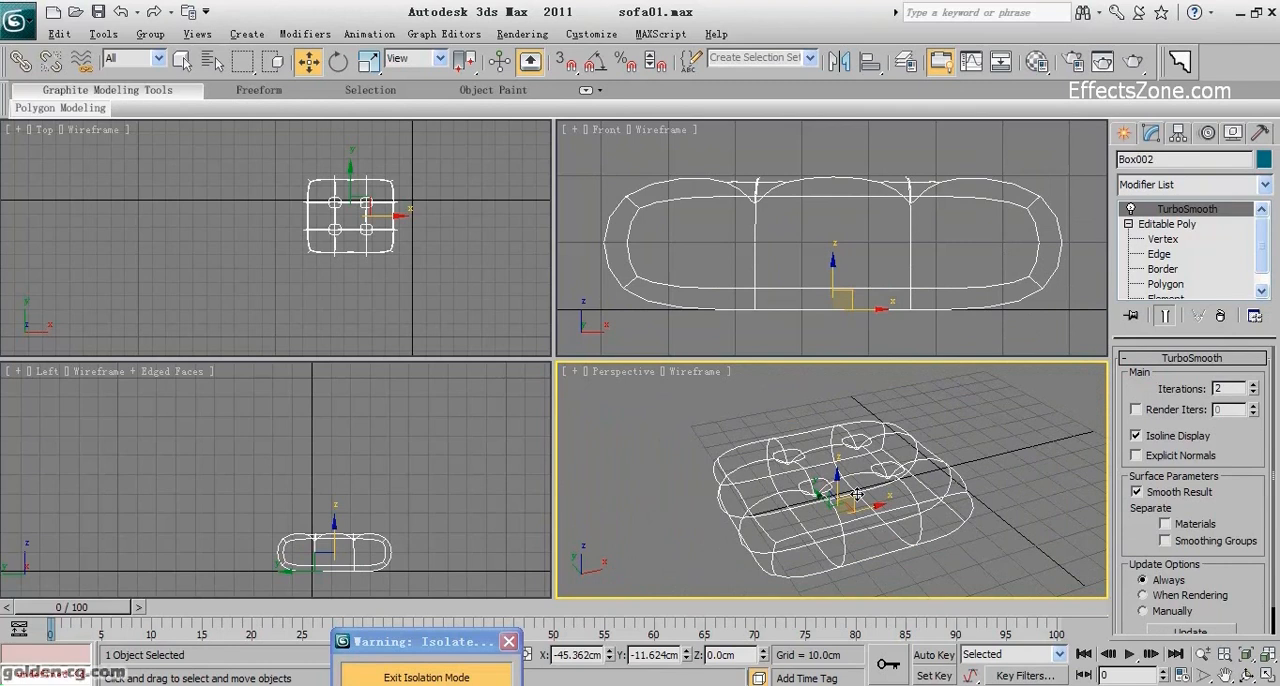
# Show the Perspective view shaded and examine the smoothed seat cushion and its four dimples.
pyautogui.rightClick(543, 493)
pyautogui.rightClick(628, 493)
pyautogui.press('F3')
pyautogui.scroll(3, 745, 514)
pyautogui.moveTo(748, 514); pyautogui.dragTo(783, 487, button='middle')
pyautogui.click(1250, 678)
pyautogui.moveTo(894, 466); pyautogui.dragTo(846, 457)
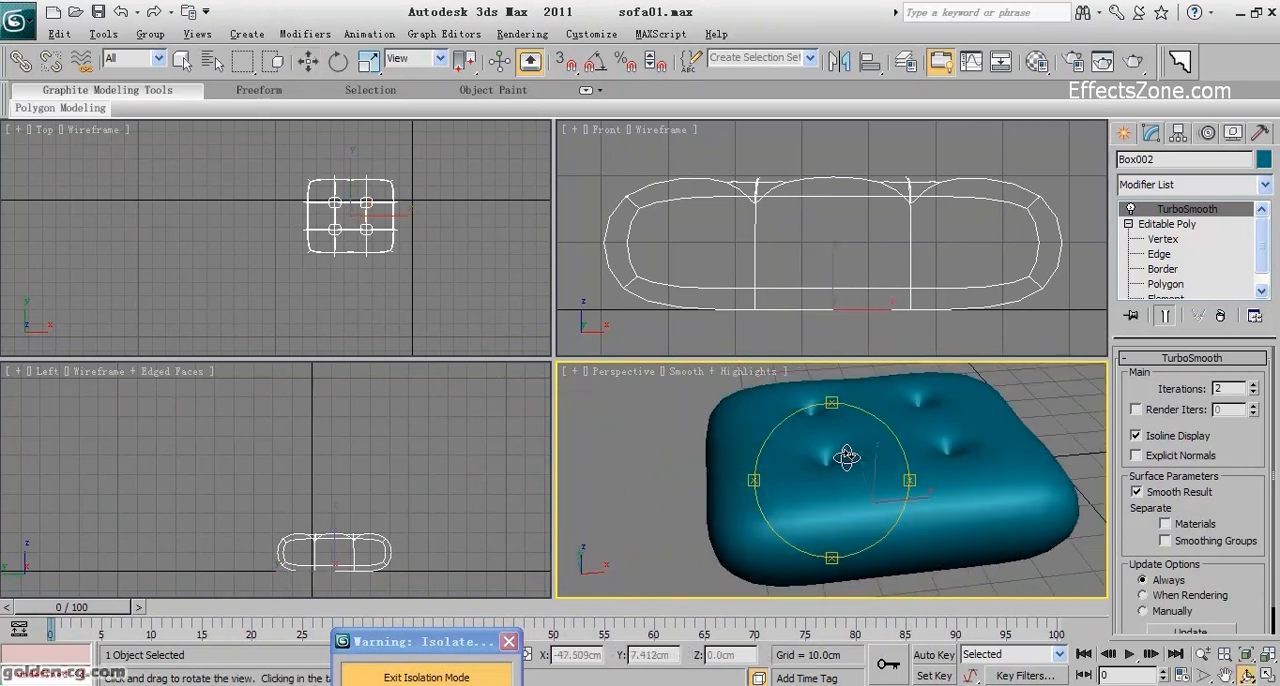
# Return to the Editable Poly's edge level and select the whole front top edge of the seat box.
pyautogui.click(1167, 224)
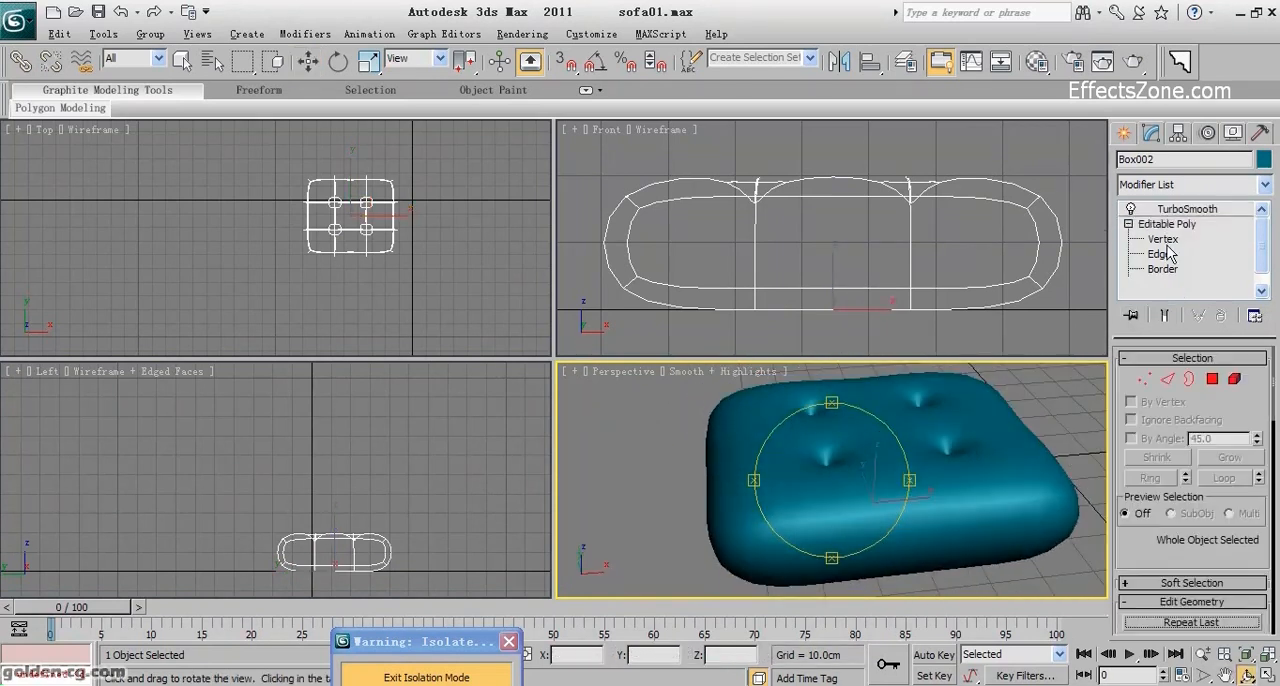
pyautogui.click(1184, 270)
pyautogui.press('w')
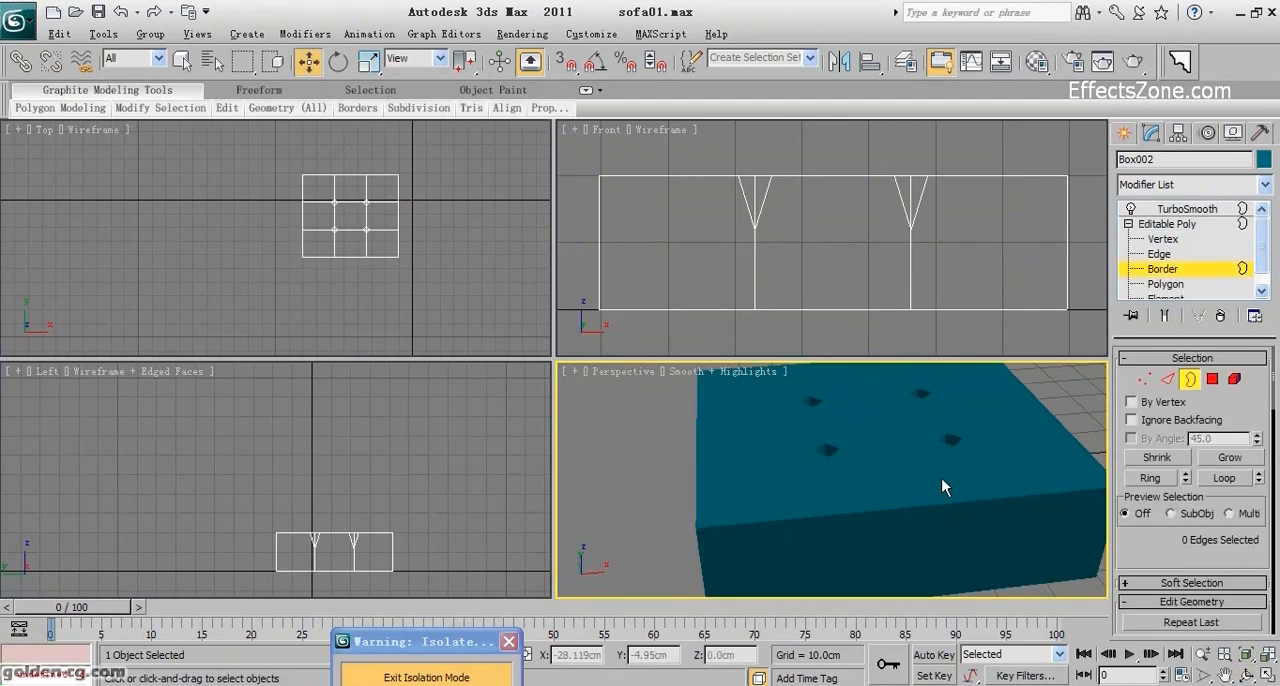
pyautogui.click(1167, 380)
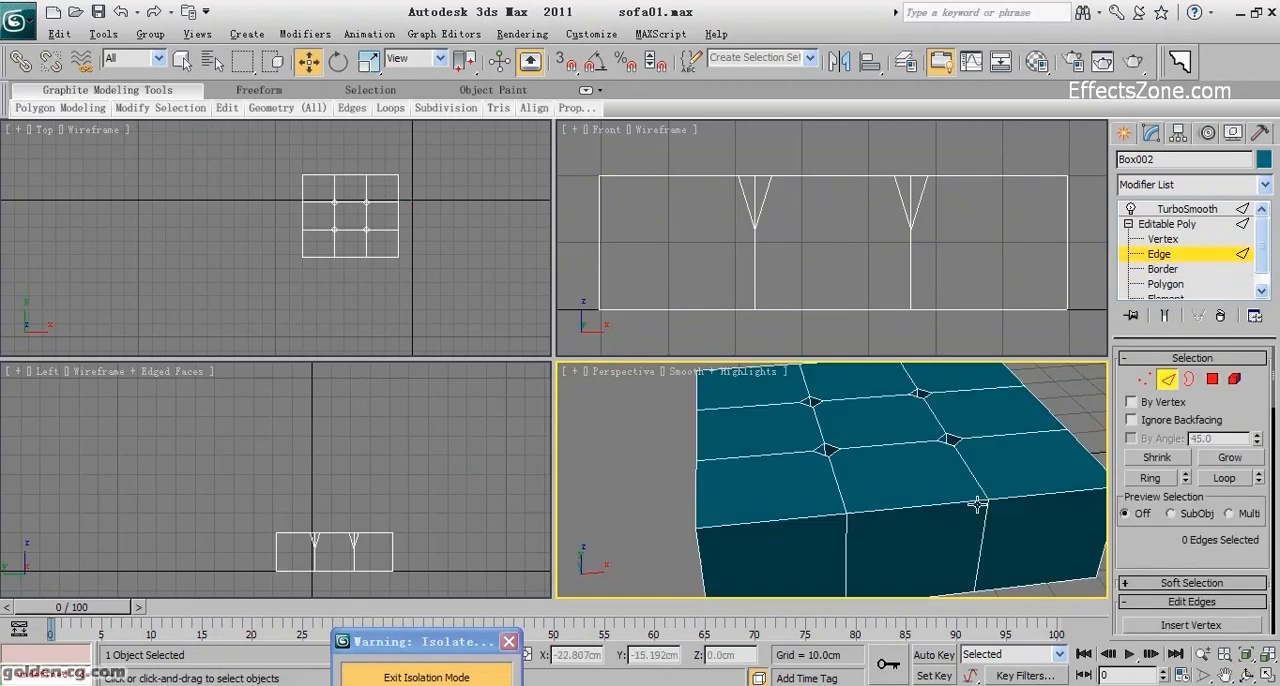
pyautogui.click(924, 508)
pyautogui.click(1224, 478)
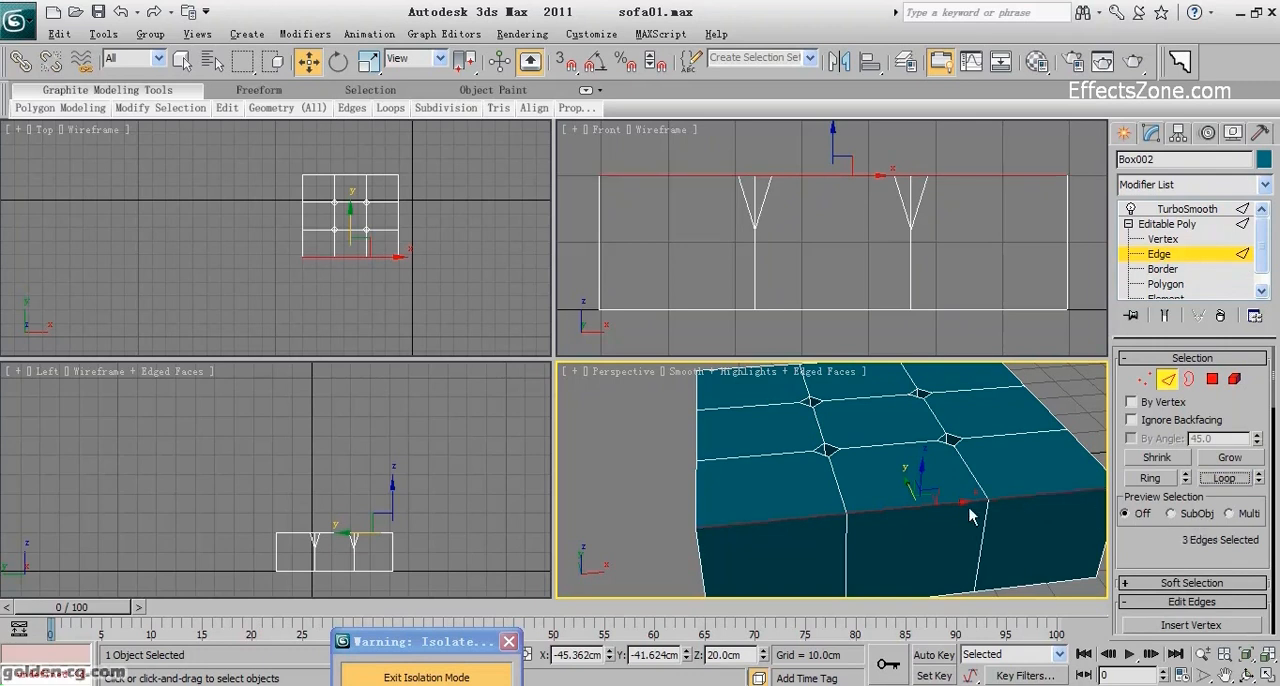
# Add the remaining top and bottom perimeter edges of the seat box to the selection as complete loops.
pyautogui.scroll(-3, 1020, 505)
pyautogui.keyDown('ctrl'); pyautogui.click(976, 546); pyautogui.keyUp('ctrl')
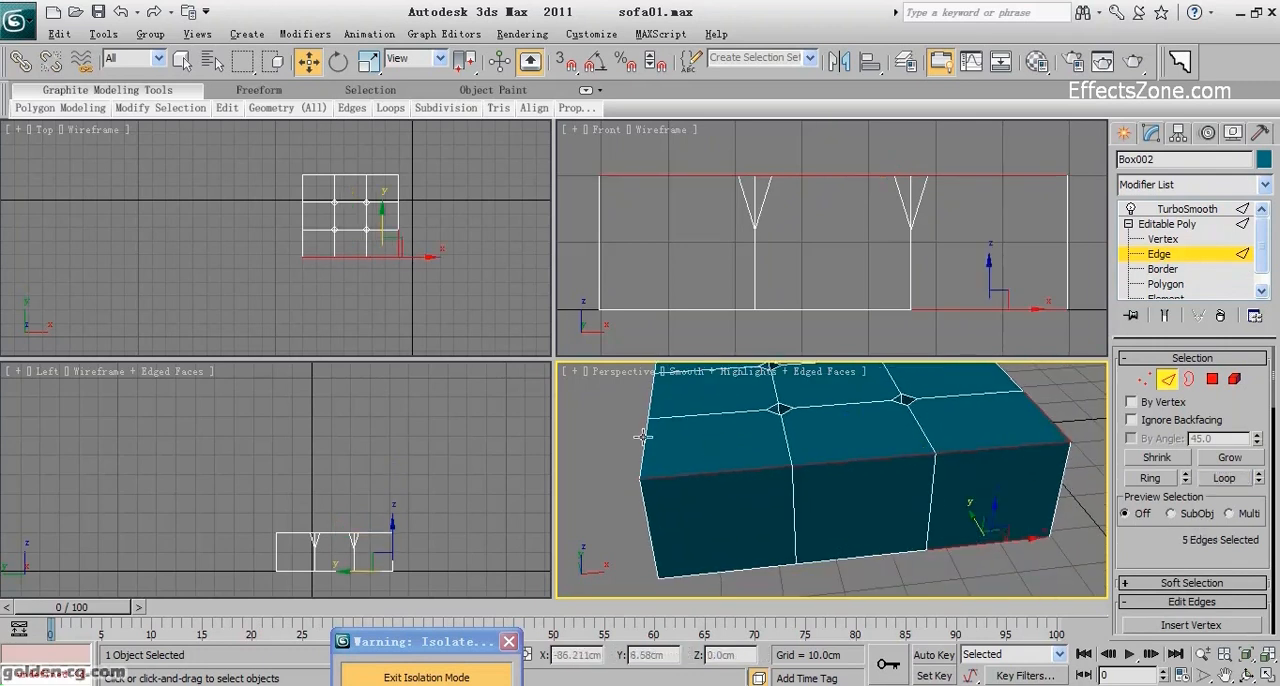
pyautogui.keyDown('alt'); pyautogui.moveTo(862, 528); pyautogui.dragTo(826, 572, button='middle'); pyautogui.keyUp('alt')
pyautogui.keyDown('ctrl'); pyautogui.click(826, 572); pyautogui.keyUp('ctrl')
pyautogui.keyDown('alt'); pyautogui.moveTo(800, 486); pyautogui.dragTo(716, 494, button='middle'); pyautogui.keyUp('alt')
pyautogui.press('F3')
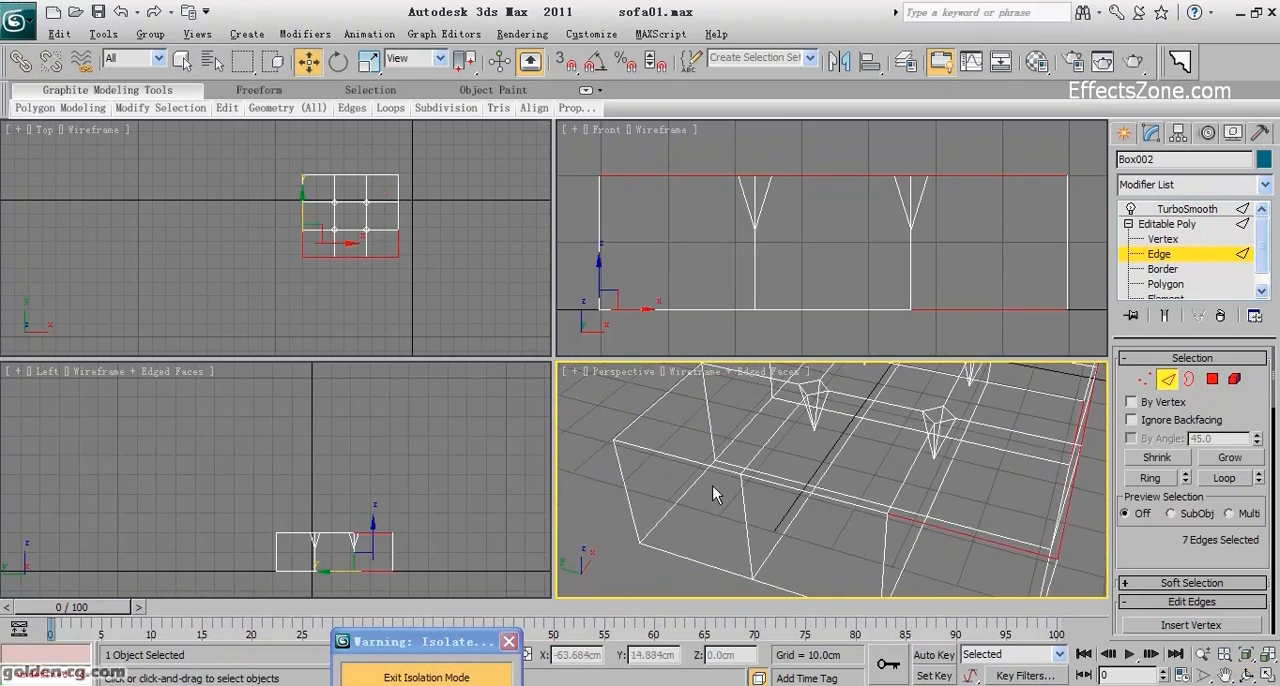
pyautogui.keyDown('ctrl'); pyautogui.click(691, 487); pyautogui.keyUp('ctrl')
pyautogui.keyDown('ctrl'); pyautogui.click(656, 402); pyautogui.keyUp('ctrl')
pyautogui.moveTo(772, 448); pyautogui.dragTo(745, 532, button='middle')
pyautogui.keyDown('ctrl'); pyautogui.click(768, 480); pyautogui.keyUp('ctrl')
pyautogui.keyDown('ctrl'); pyautogui.click(791, 414); pyautogui.keyUp('ctrl')
pyautogui.keyDown('alt'); pyautogui.moveTo(791, 414); pyautogui.dragTo(948, 455, button='middle'); pyautogui.keyUp('alt')
pyautogui.click(1222, 479)
pyautogui.press('F3')
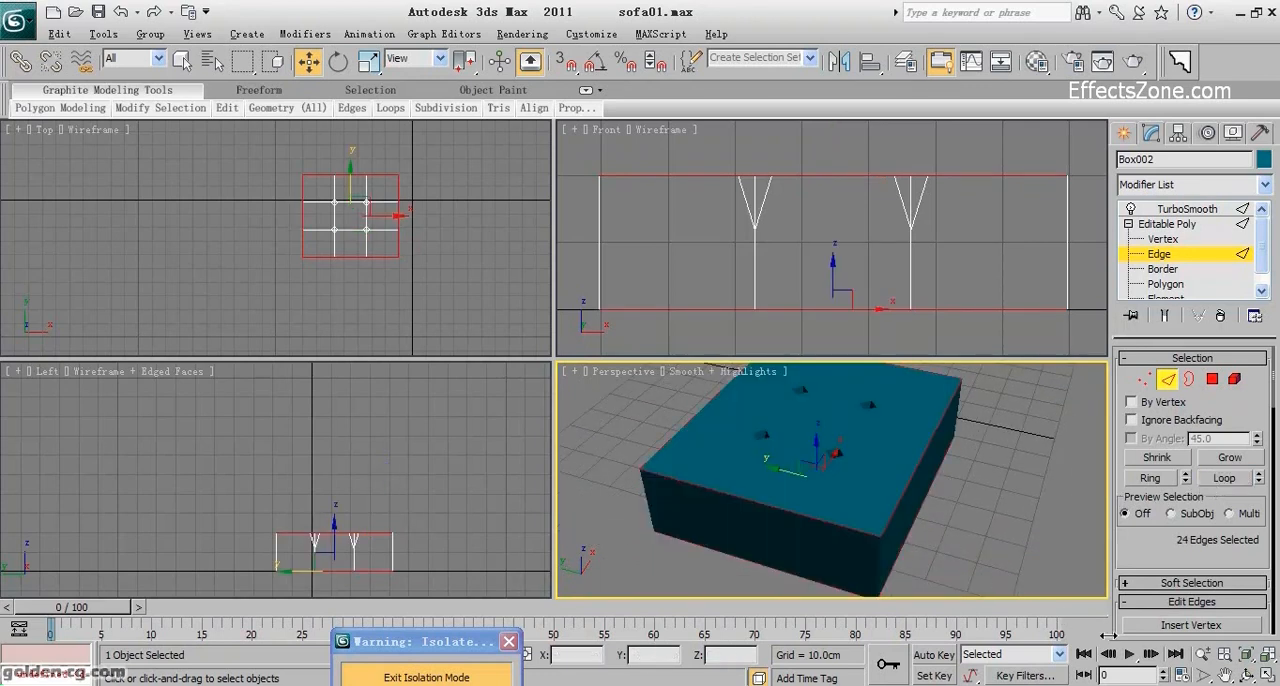
# Chamfer the selected top and bottom perimeter edges of the seat box by 1.0 cm with 2 segments.
pyautogui.click(1247, 675)
pyautogui.moveTo(745, 475); pyautogui.dragTo(842, 536)
pyautogui.scroll(3, 849, 513)
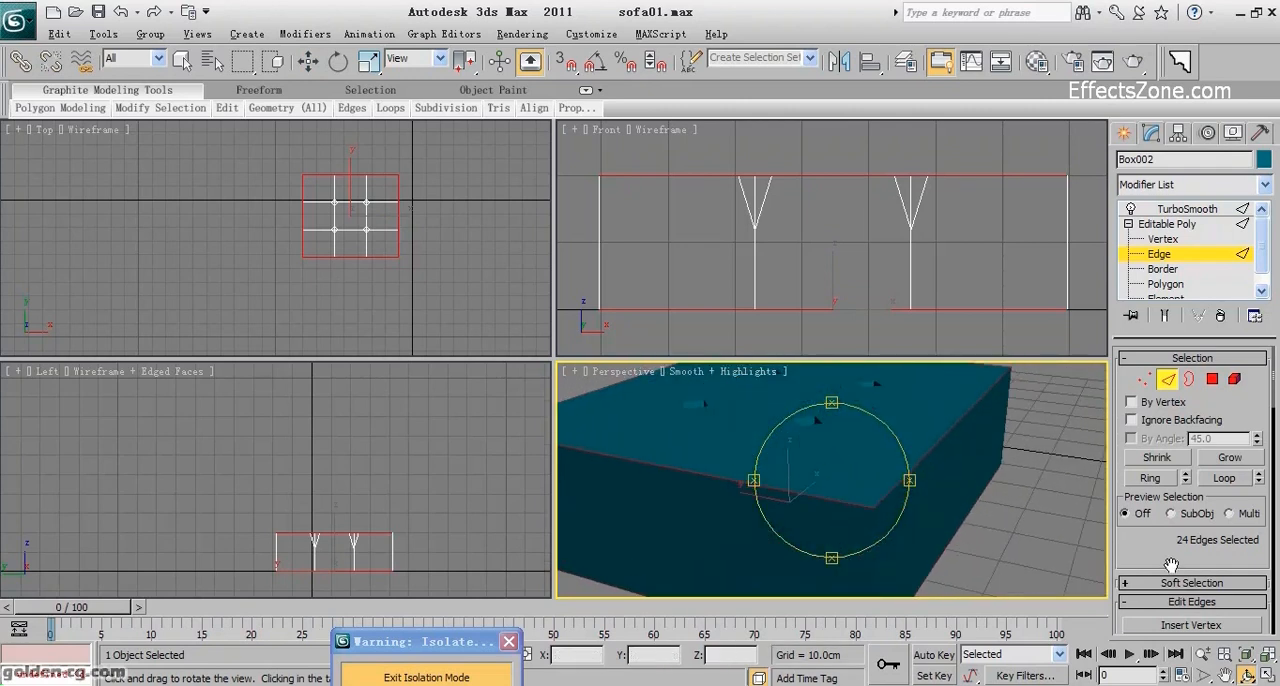
pyautogui.scroll(-3, 1170, 567)
pyautogui.click(1181, 512)
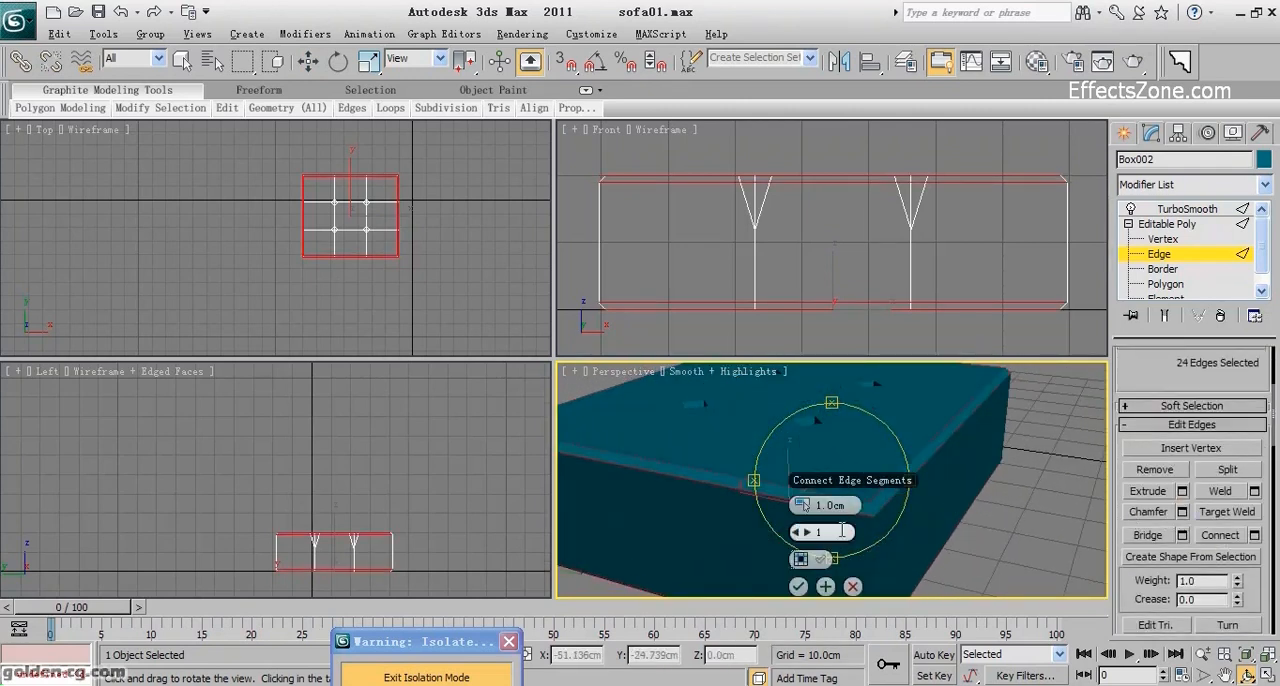
pyautogui.click(809, 533)
pyautogui.scroll(3, 737, 508)
pyautogui.moveTo(740, 508); pyautogui.dragTo(706, 514, button='middle')
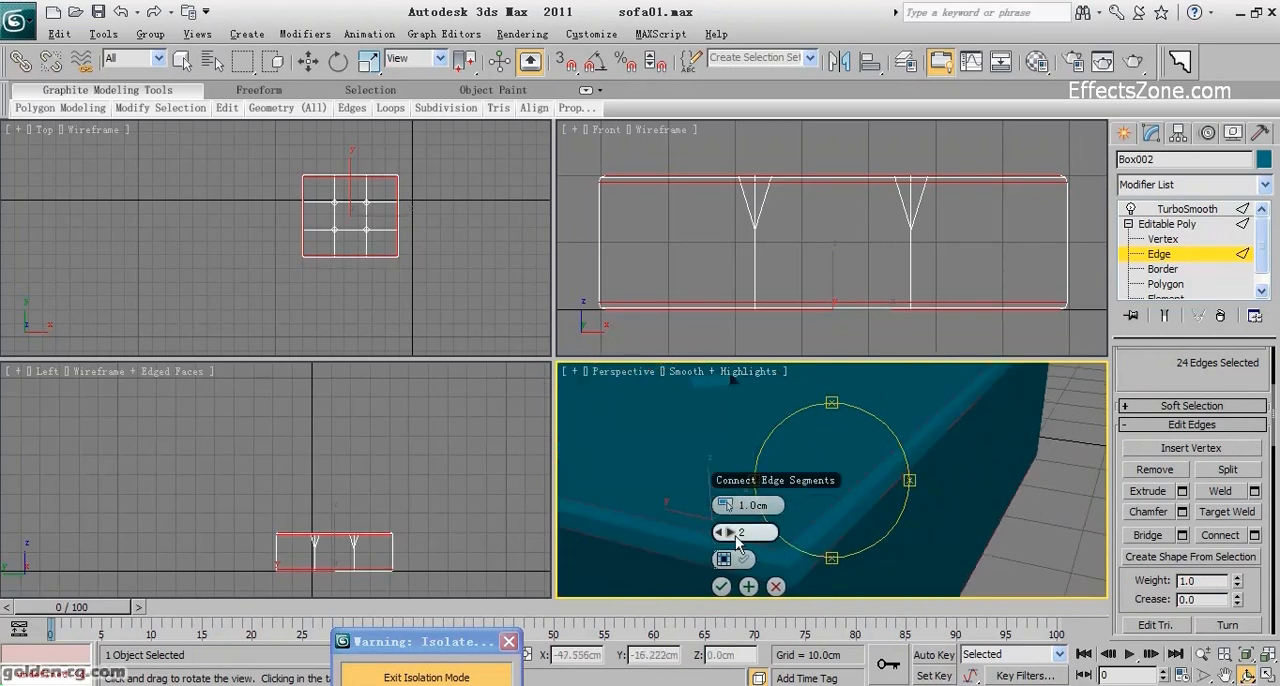
pyautogui.click(721, 586)
# Examine the chamfered rim with edged faces shown, and the TurboSmooth result on the cushion in plain shaded display.
pyautogui.scroll(-5, 809, 529)
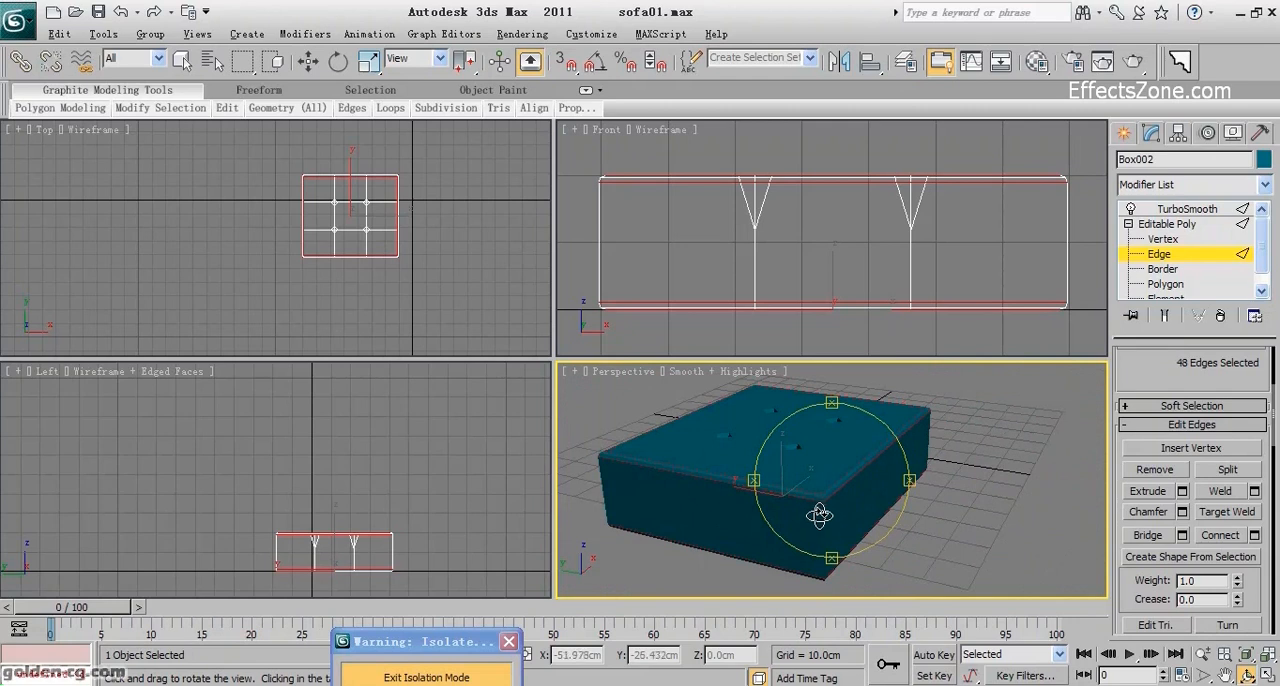
pyautogui.moveTo(823, 520); pyautogui.dragTo(817, 502)
pyautogui.press('F4')
pyautogui.scroll(5, 814, 512)
pyautogui.scroll(-2, 810, 488)
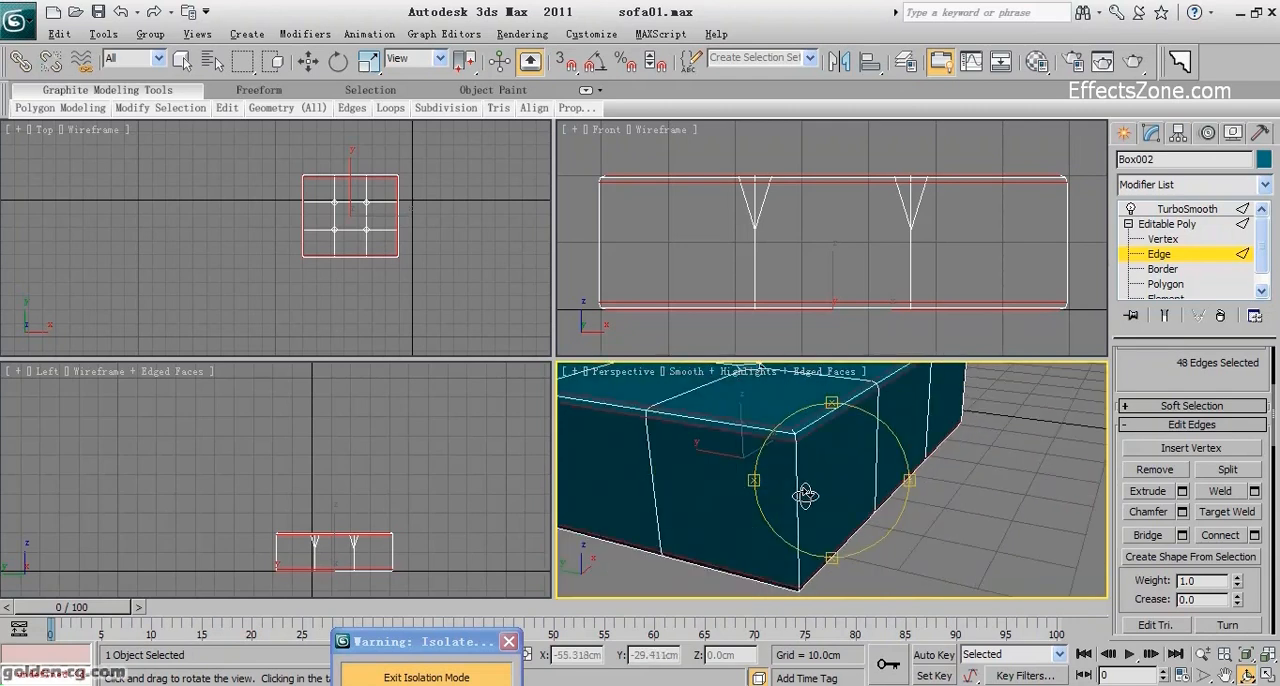
pyautogui.click(1169, 254)
pyautogui.click(1174, 210)
pyautogui.moveTo(988, 412); pyautogui.dragTo(987, 492, button='middle')
pyautogui.press('F4')
pyautogui.scroll(-3, 947, 485)
pyautogui.scroll(3, 986, 491)
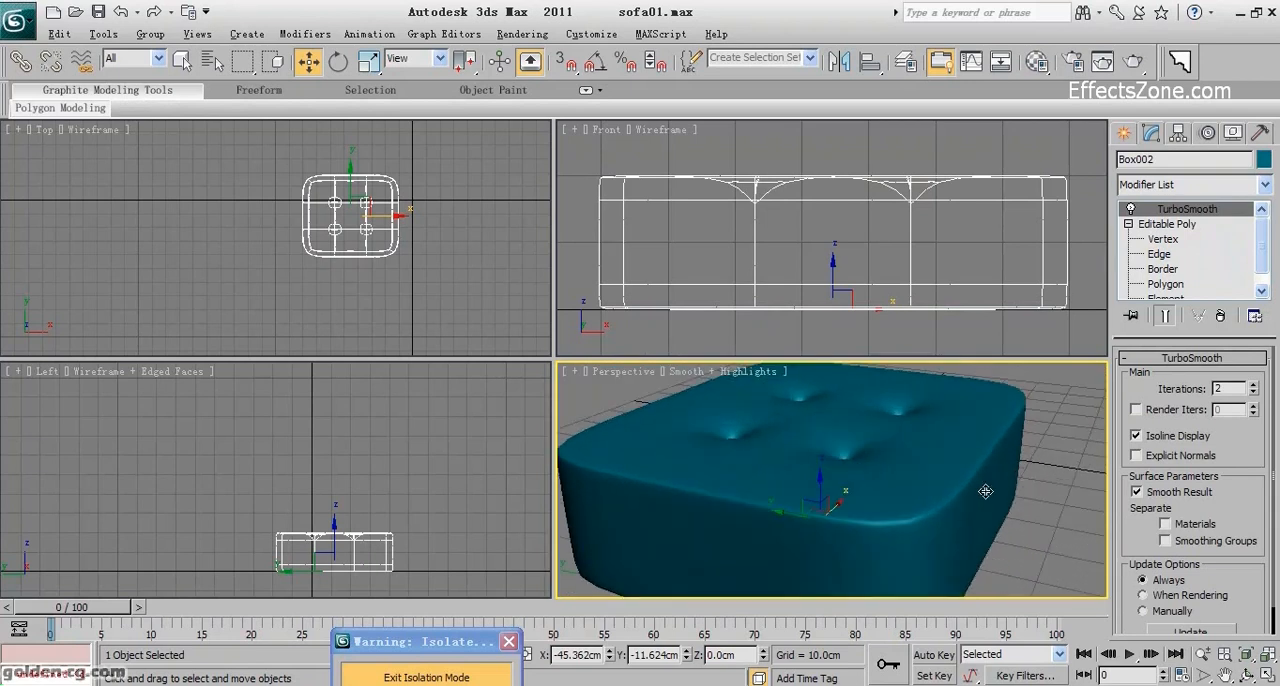
# Return to the Editable Poly's edge level and select the four vertical corner edges of the seat box, extended to full loops.
pyautogui.click(1160, 254)
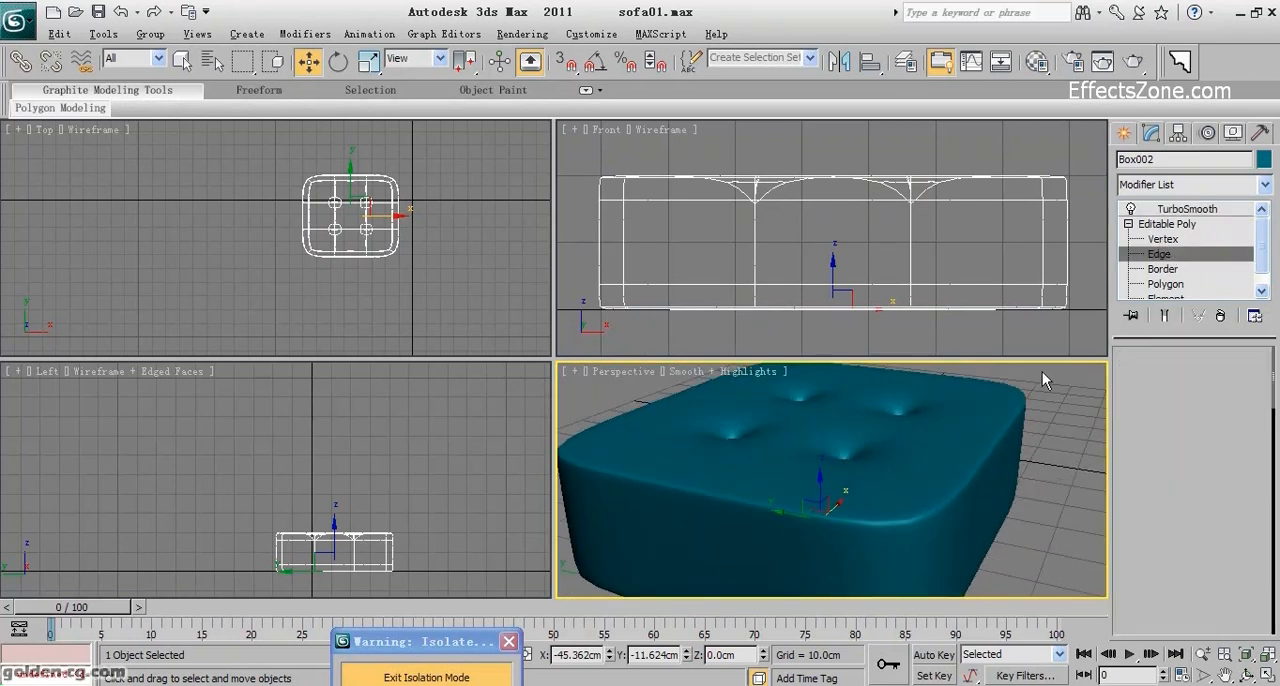
pyautogui.scroll(2, 960, 465)
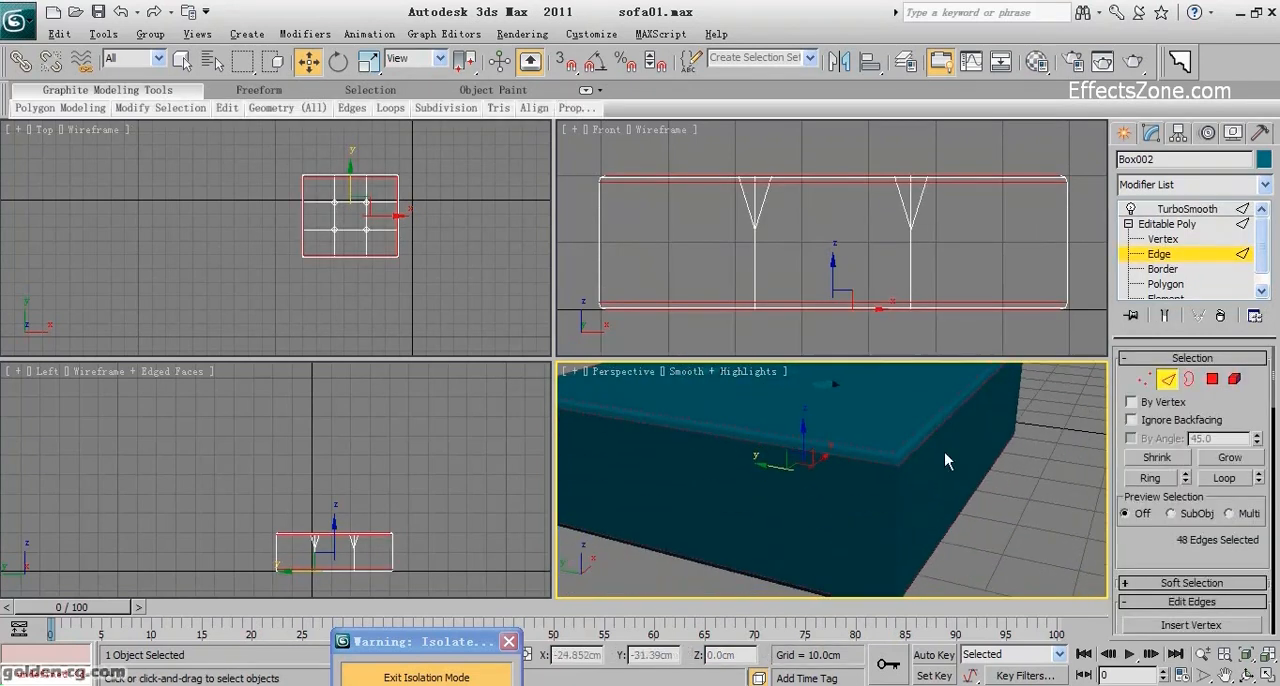
pyautogui.click(903, 496)
pyautogui.keyDown('alt'); pyautogui.moveTo(906, 509); pyautogui.dragTo(825, 510, button='middle'); pyautogui.keyUp('alt')
pyautogui.keyDown('ctrl'); pyautogui.click(751, 462); pyautogui.keyUp('ctrl')
pyautogui.click(1247, 675)
pyautogui.moveTo(853, 510)
pyautogui.mouseDown()
pyautogui.moveTo(863, 493)
pyautogui.moveTo(935, 496)
pyautogui.mouseUp()
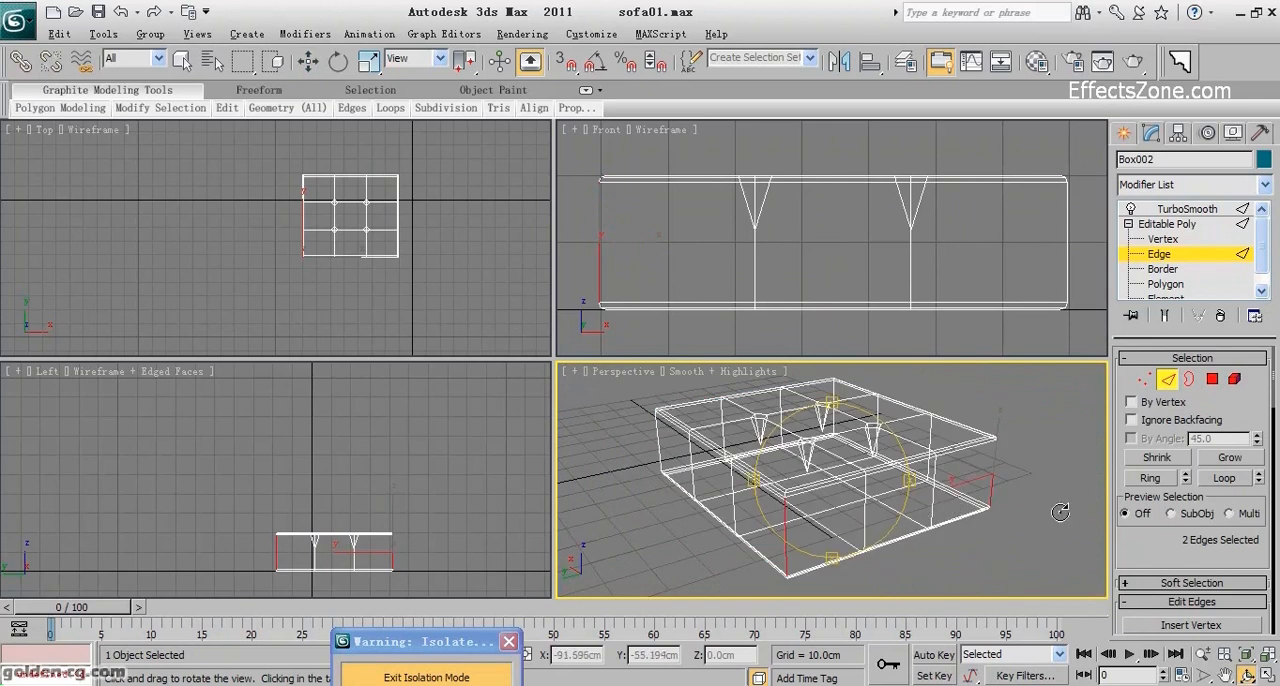
pyautogui.moveTo(826, 509); pyautogui.dragTo(922, 568)
pyautogui.press('w')
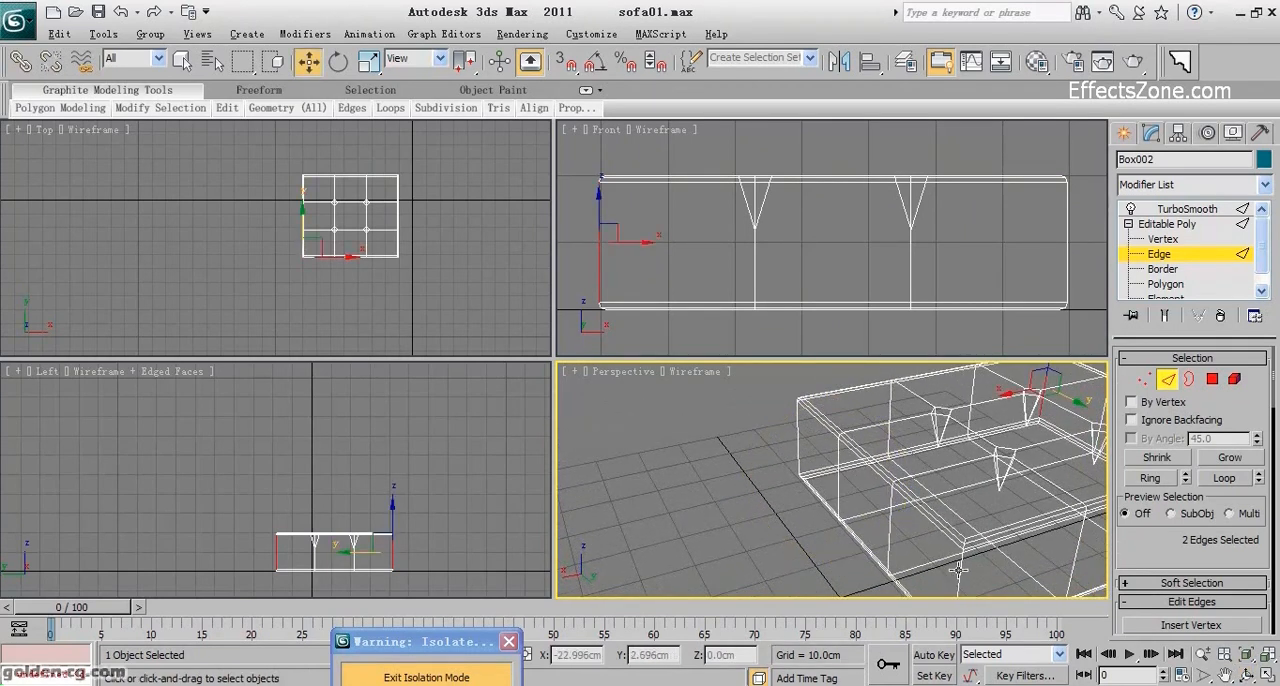
pyautogui.moveTo(808, 510); pyautogui.dragTo(887, 541, button='middle')
pyautogui.keyDown('ctrl'); pyautogui.click(873, 459); pyautogui.keyUp('ctrl')
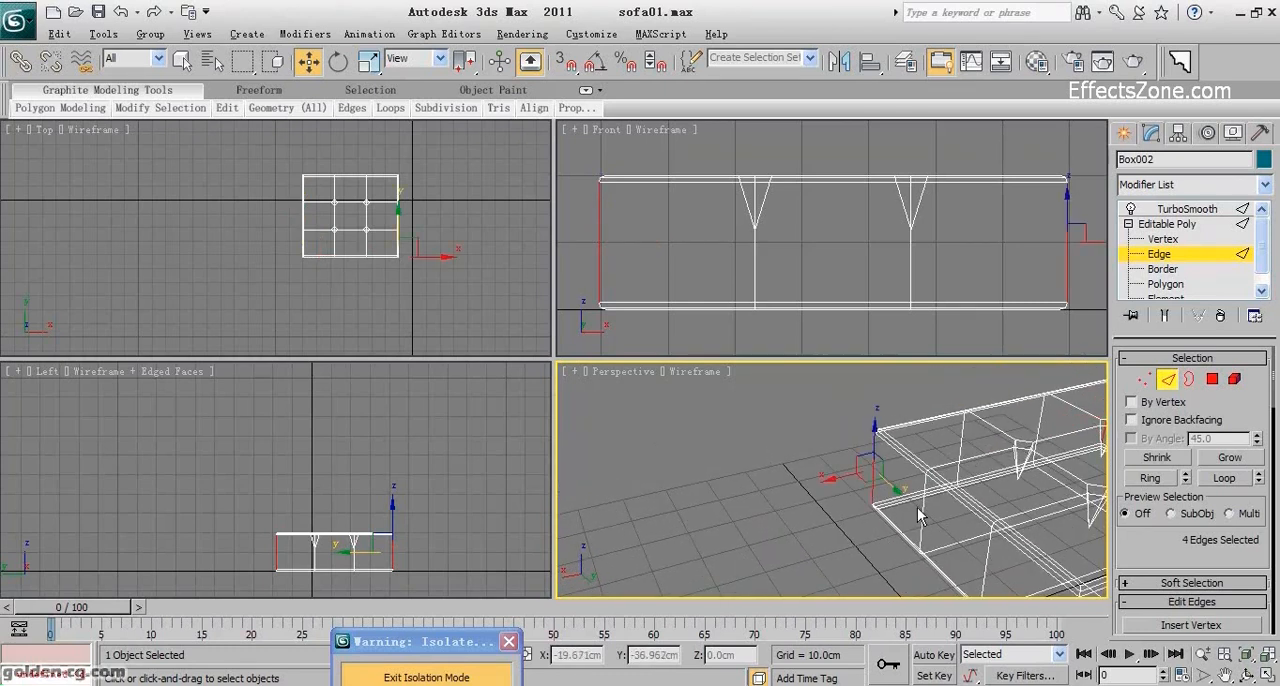
pyautogui.press('z')
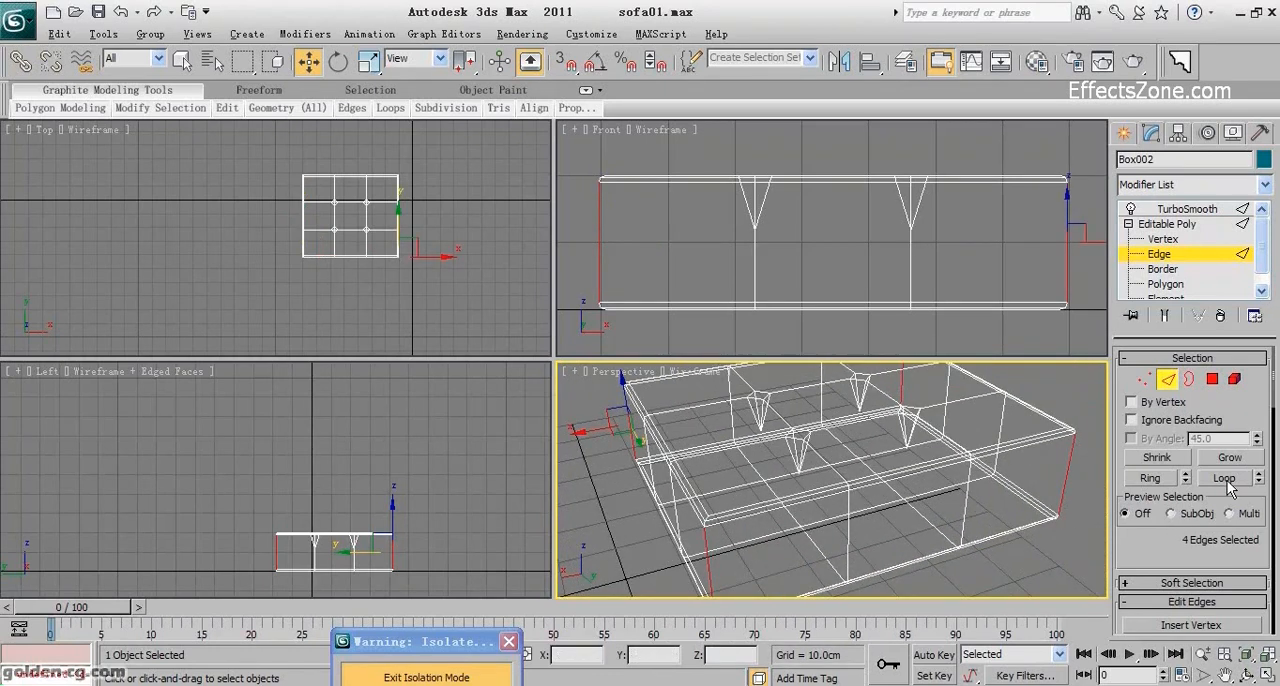
pyautogui.click(1224, 478)
# Display the Perspective view shaded with edged faces and chamfer the selected corner edge loops with 1 segment.
pyautogui.scroll(5, 987, 560)
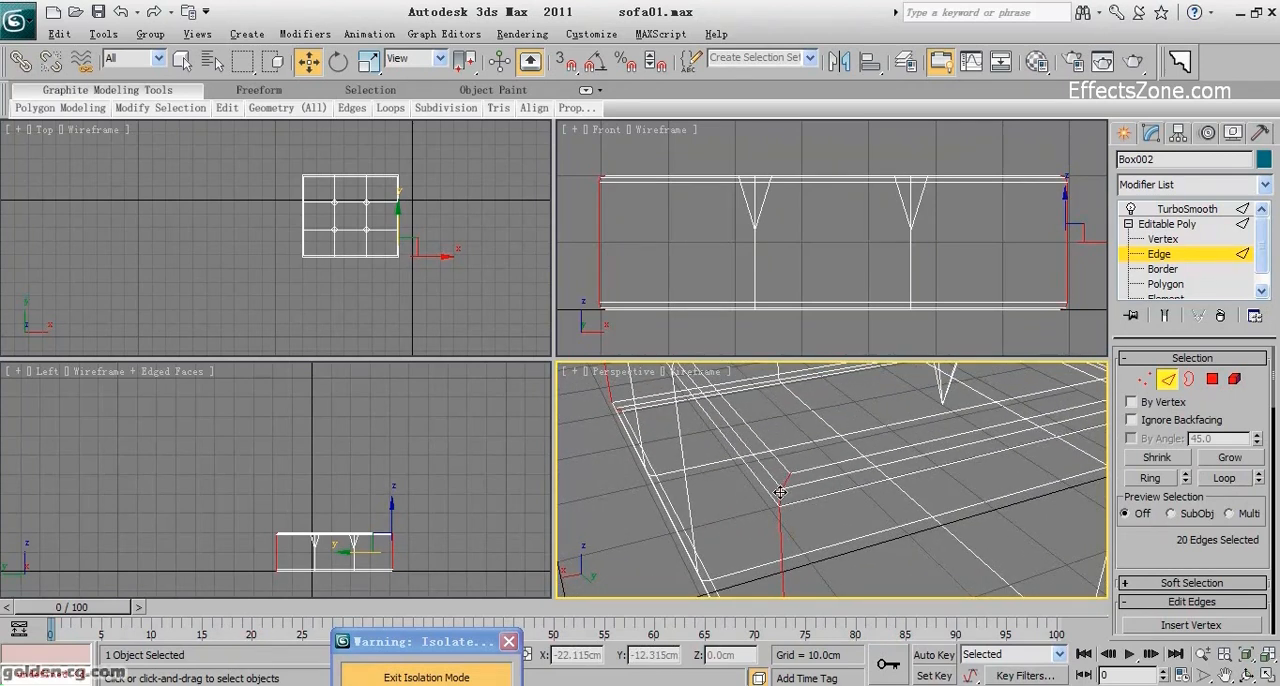
pyautogui.scroll(-5, 799, 502)
pyautogui.scroll(4, 799, 502)
pyautogui.moveTo(799, 502); pyautogui.dragTo(821, 513, button='middle')
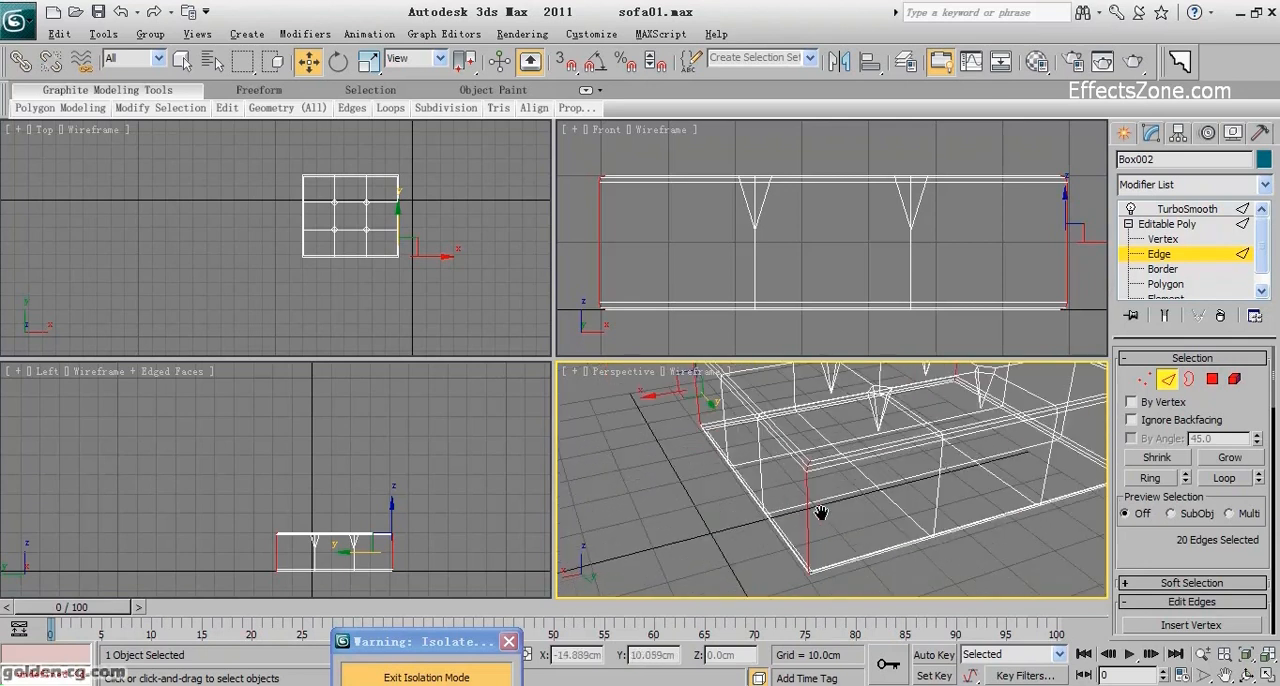
pyautogui.press('F3')
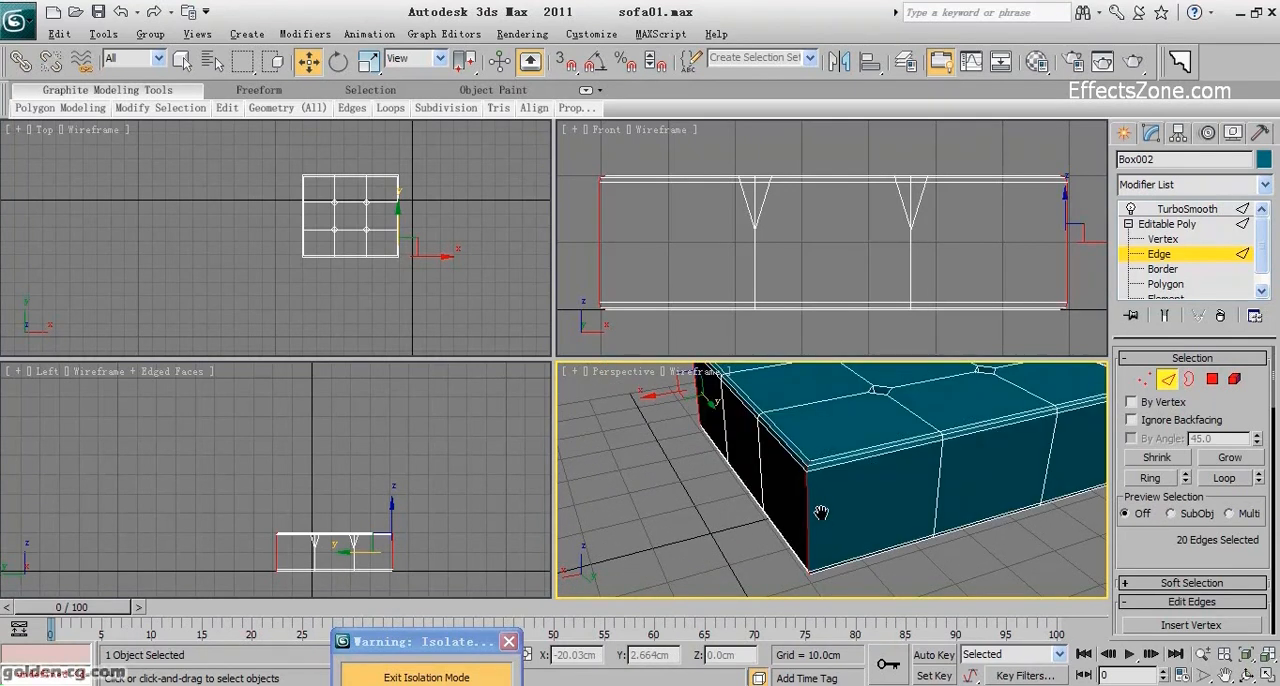
pyautogui.scroll(-3, 1195, 395)
pyautogui.click(1183, 540)
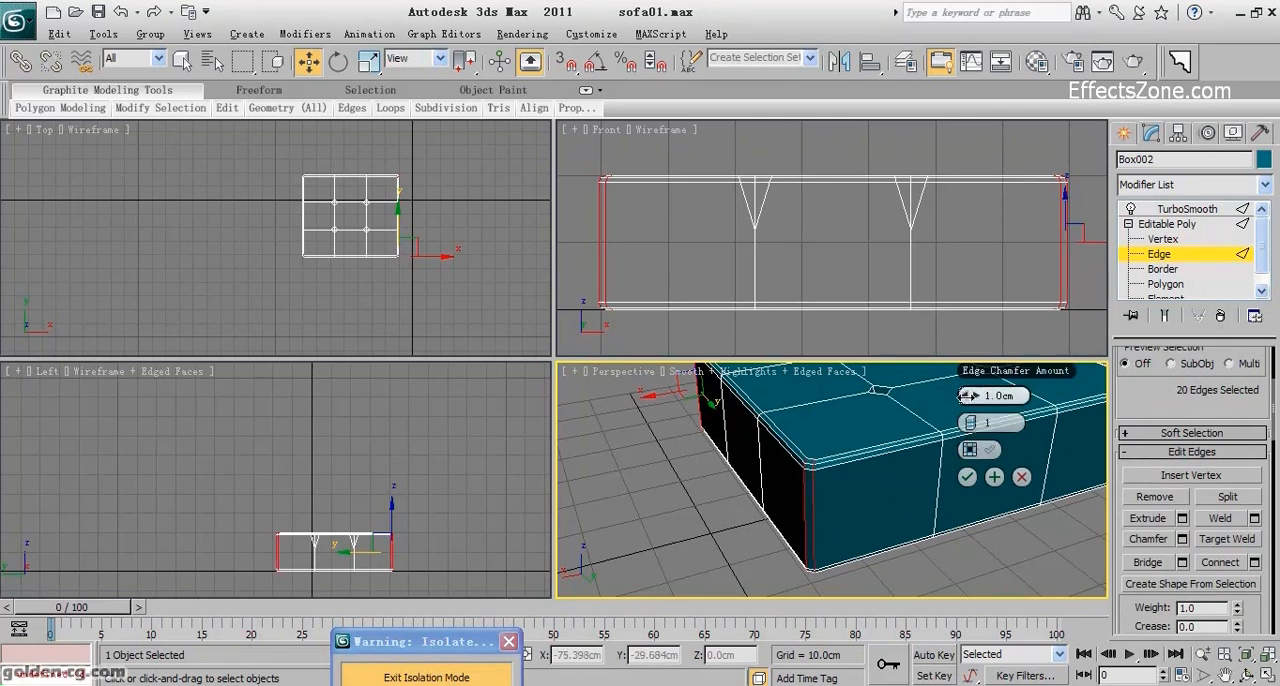
pyautogui.doubleClick(989, 395)
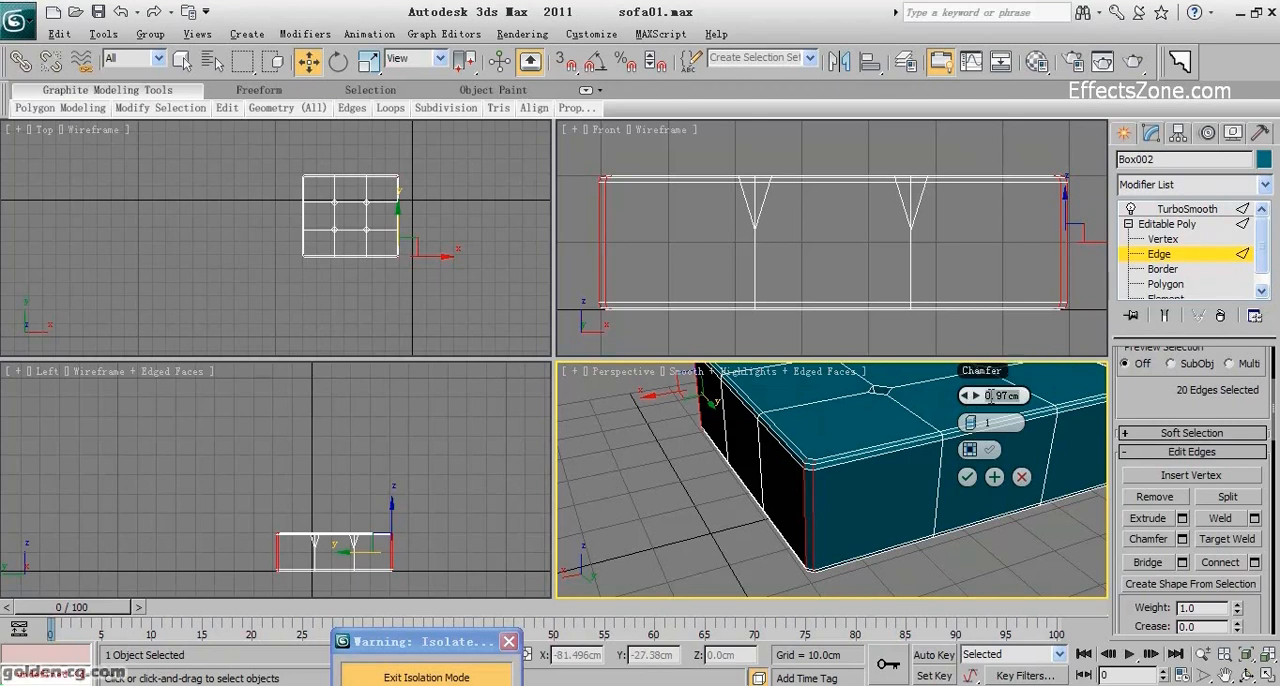
pyautogui.click(966, 477)
# Go to the TurboSmooth level, hide the edged faces and examine the cushion's smoothed corners and dimples from several angles.
pyautogui.scroll(-5, 896, 503)
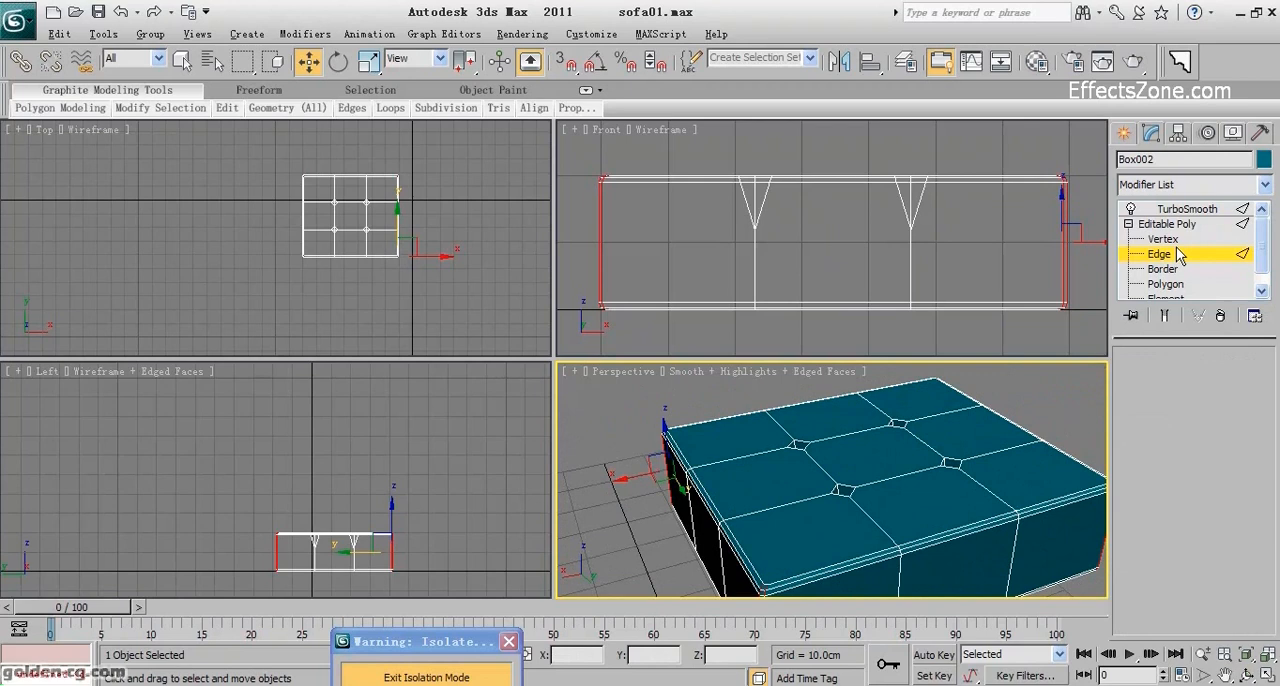
pyautogui.click(1180, 210)
pyautogui.scroll(-3, 888, 453)
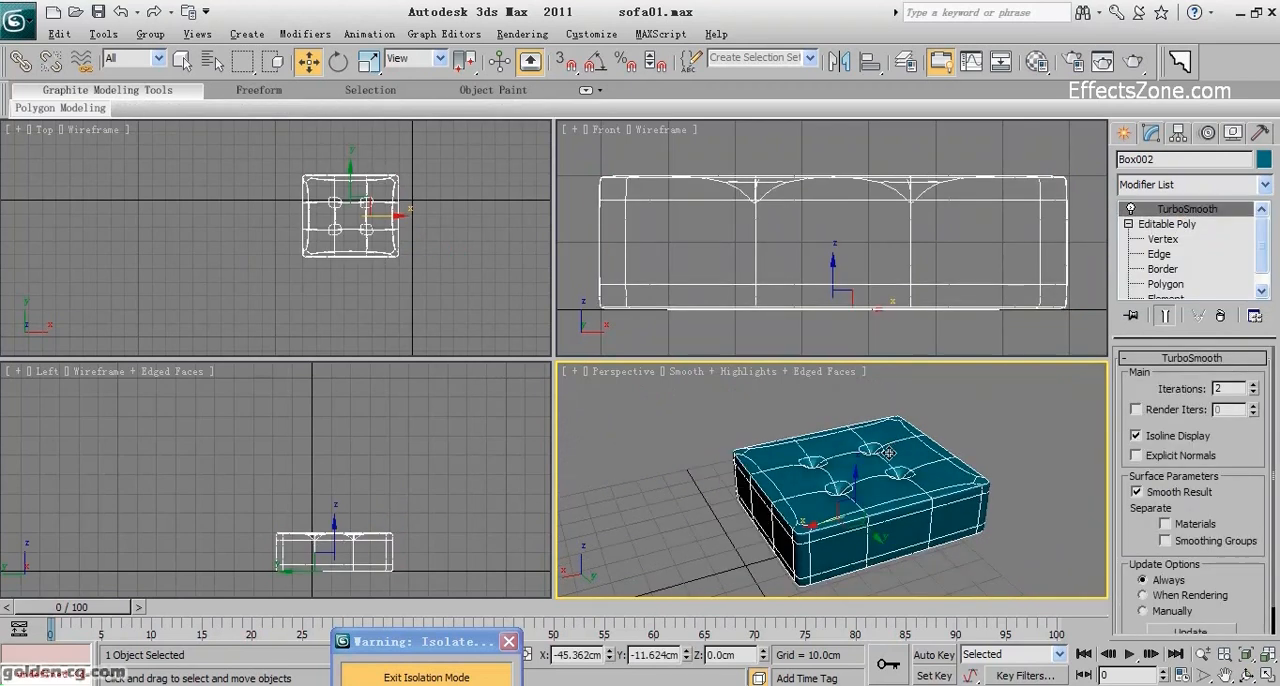
pyautogui.press('F4')
pyautogui.scroll(4, 889, 453)
pyautogui.click(1247, 676)
pyautogui.moveTo(959, 558); pyautogui.dragTo(803, 532)
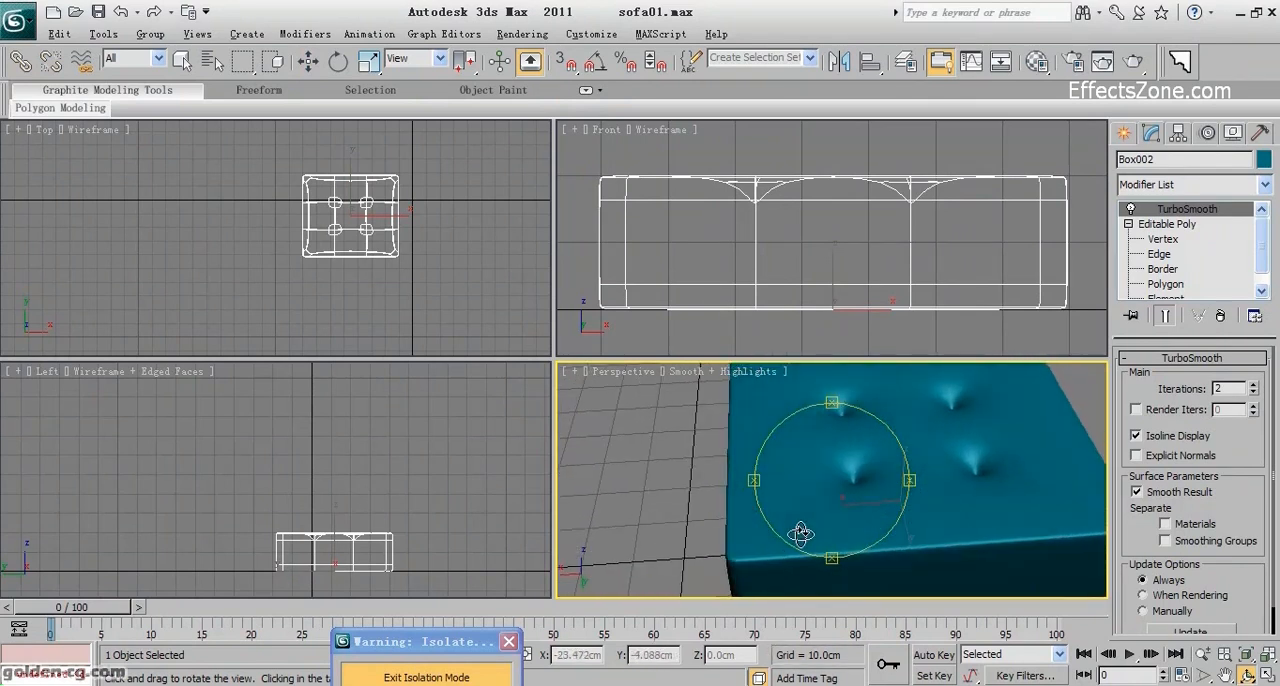
# Return to edge level with edged faces shown and select the grid edges running between and outward from the four dimples on top.
pyautogui.click(1162, 254)
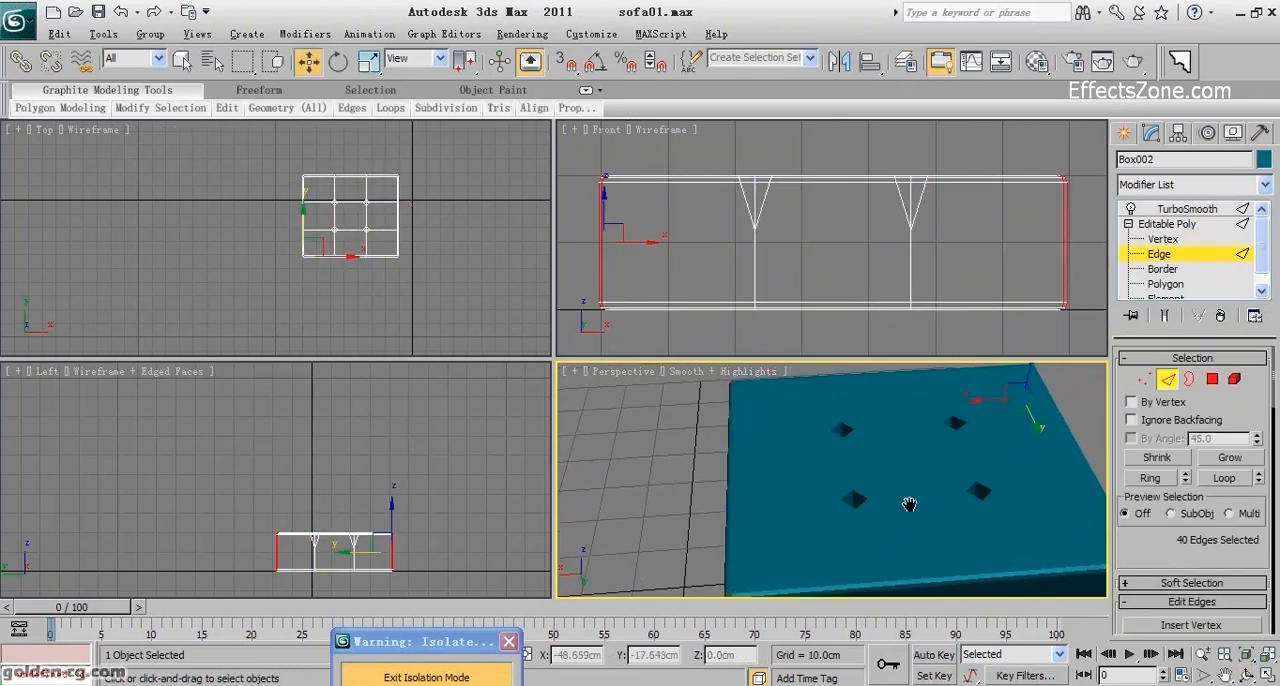
pyautogui.press('F4')
pyautogui.moveTo(899, 507); pyautogui.dragTo(895, 523, button='middle')
pyautogui.click(877, 450)
pyautogui.keyDown('ctrl'); pyautogui.click(835, 428); pyautogui.keyUp('ctrl')
pyautogui.keyDown('ctrl'); pyautogui.click(811, 460); pyautogui.keyUp('ctrl')
pyautogui.keyDown('ctrl'); pyautogui.click(807, 532); pyautogui.keyUp('ctrl')
pyautogui.keyDown('ctrl'); pyautogui.click(930, 526); pyautogui.keyUp('ctrl')
pyautogui.keyDown('ctrl'); pyautogui.click(966, 490); pyautogui.keyUp('ctrl')
pyautogui.keyDown('ctrl'); pyautogui.click(846, 492); pyautogui.keyUp('ctrl')
pyautogui.keyDown('ctrl'); pyautogui.click(1003, 446); pyautogui.keyUp('ctrl')
pyautogui.keyDown('ctrl'); pyautogui.click(944, 420); pyautogui.keyUp('ctrl')
pyautogui.keyDown('ctrl'); pyautogui.click(985, 562); pyautogui.keyUp('ctrl')
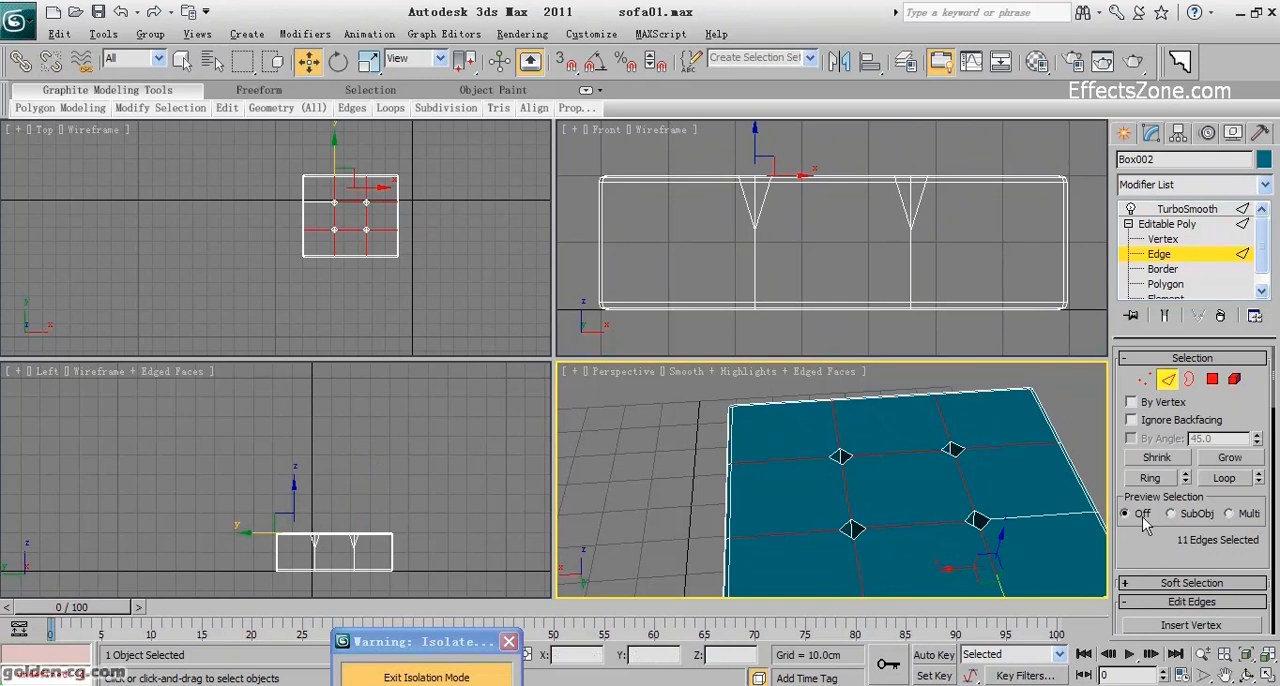
# Extend the selected grid edges to complete loops around the seat box and through the dimples.
pyautogui.click(1219, 486)
pyautogui.scroll(8, 974, 516)
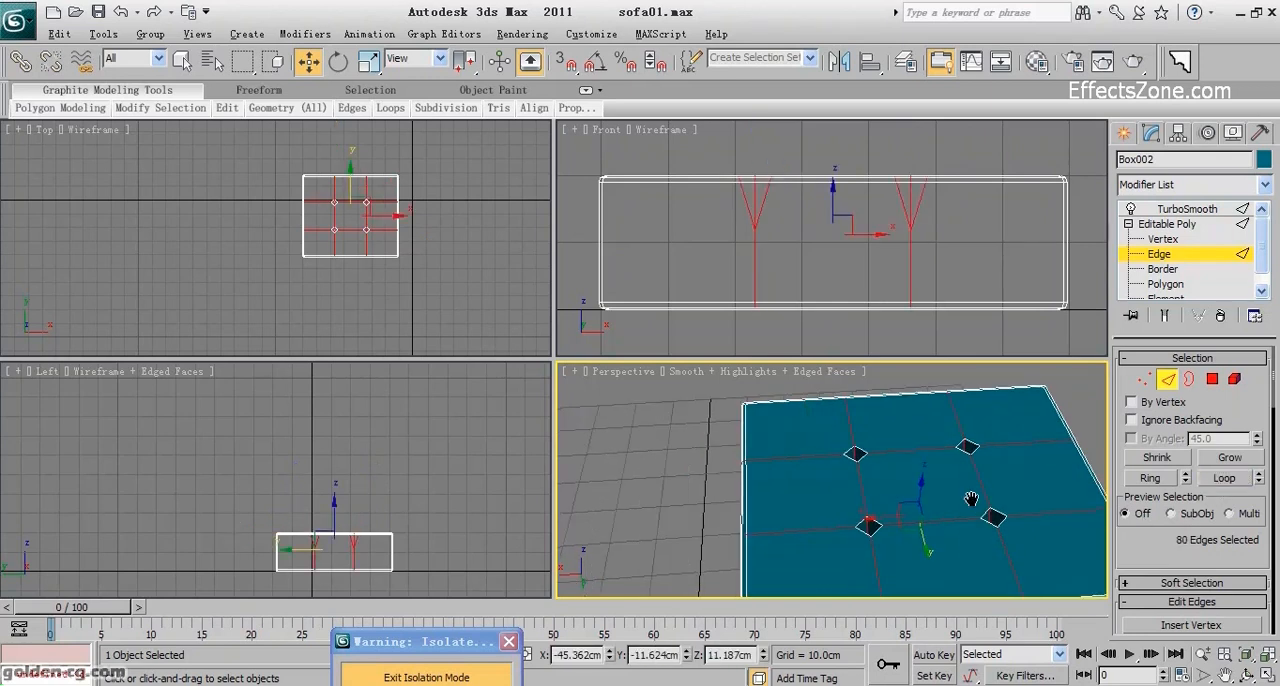
pyautogui.moveTo(974, 518); pyautogui.dragTo(907, 461, button='middle')
pyautogui.scroll(-5, 907, 480)
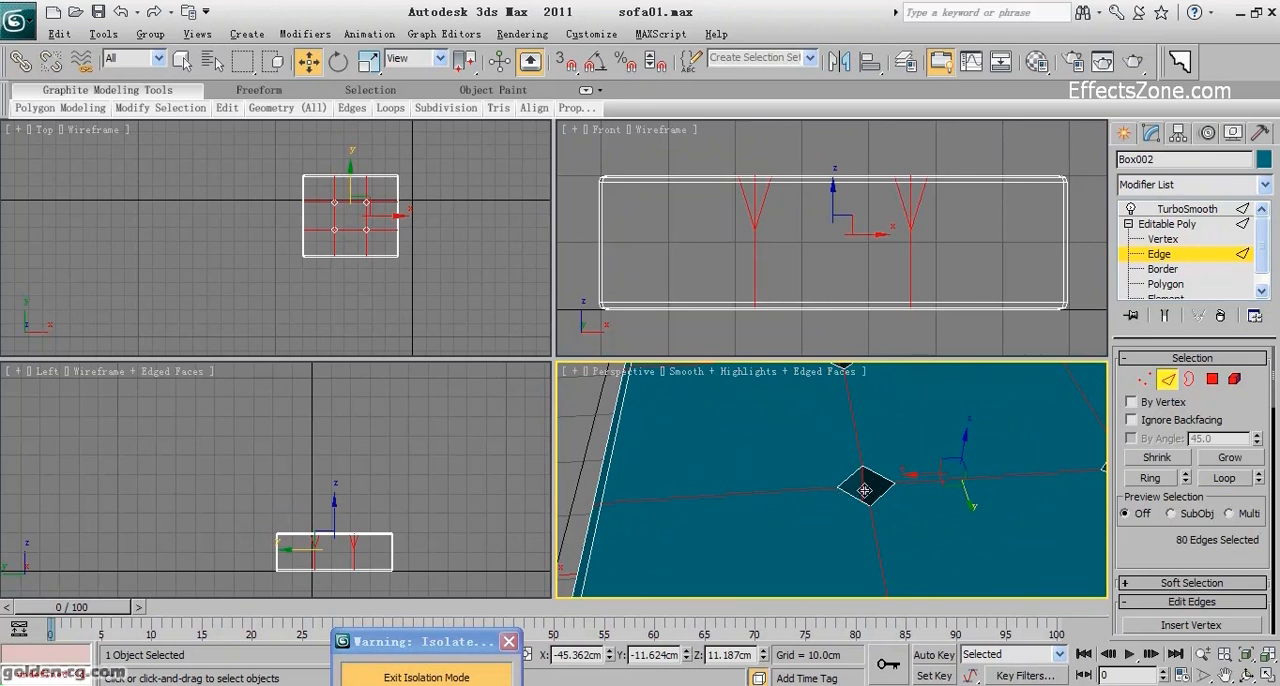
pyautogui.scroll(-8, 900, 390)
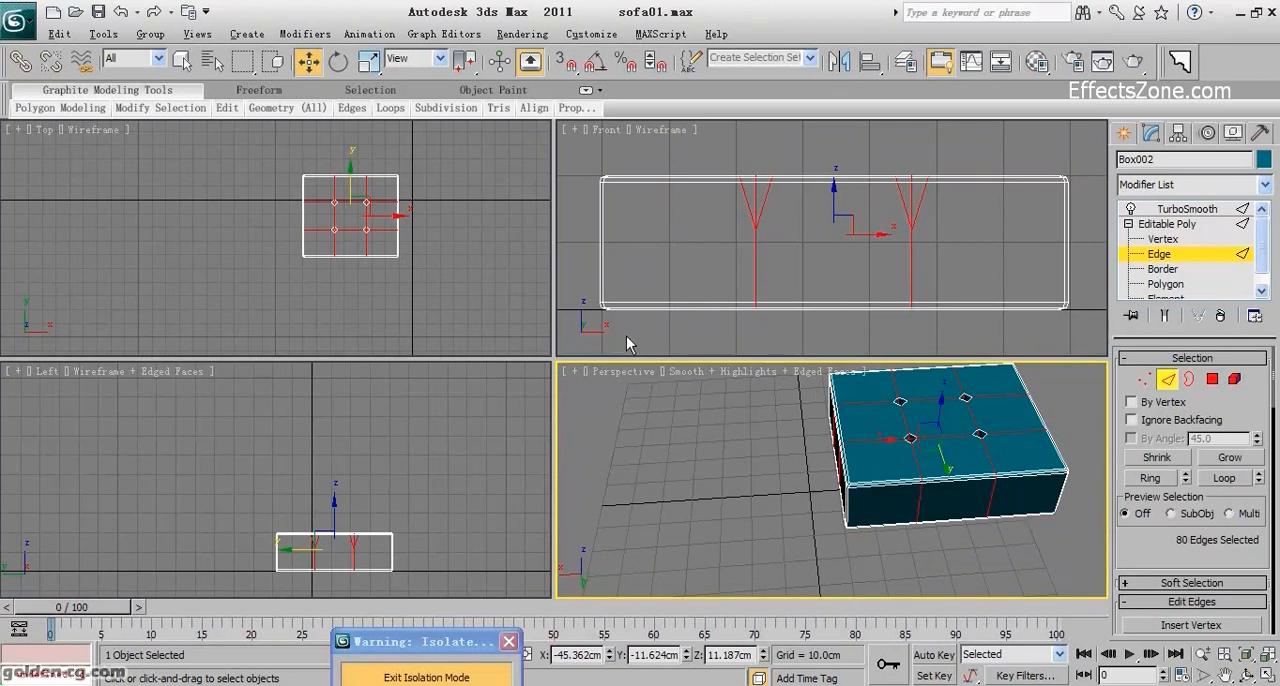
# Deselect the lower and side portions of the edge loops in the Front and Left views, keeping the top and dimple edges.
pyautogui.moveTo(1031, 340); pyautogui.dragTo(640, 265)
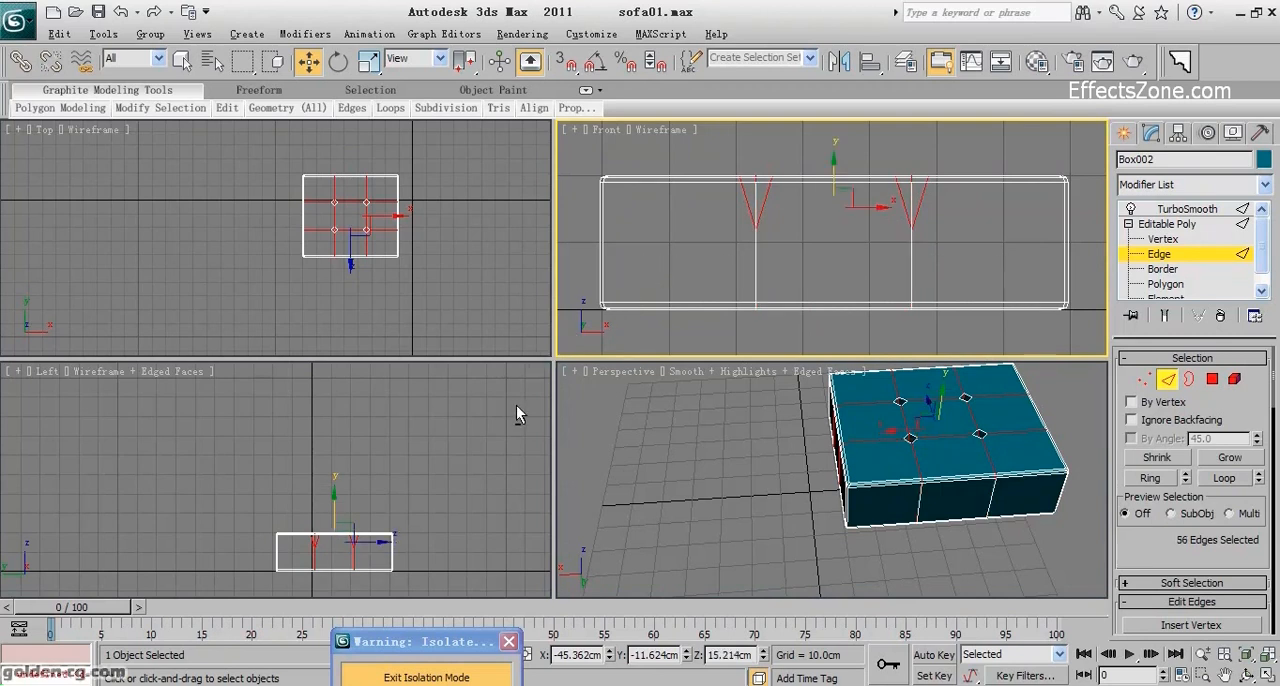
pyautogui.keyDown('alt'); pyautogui.moveTo(445, 548); pyautogui.dragTo(229, 565); pyautogui.keyUp('alt')
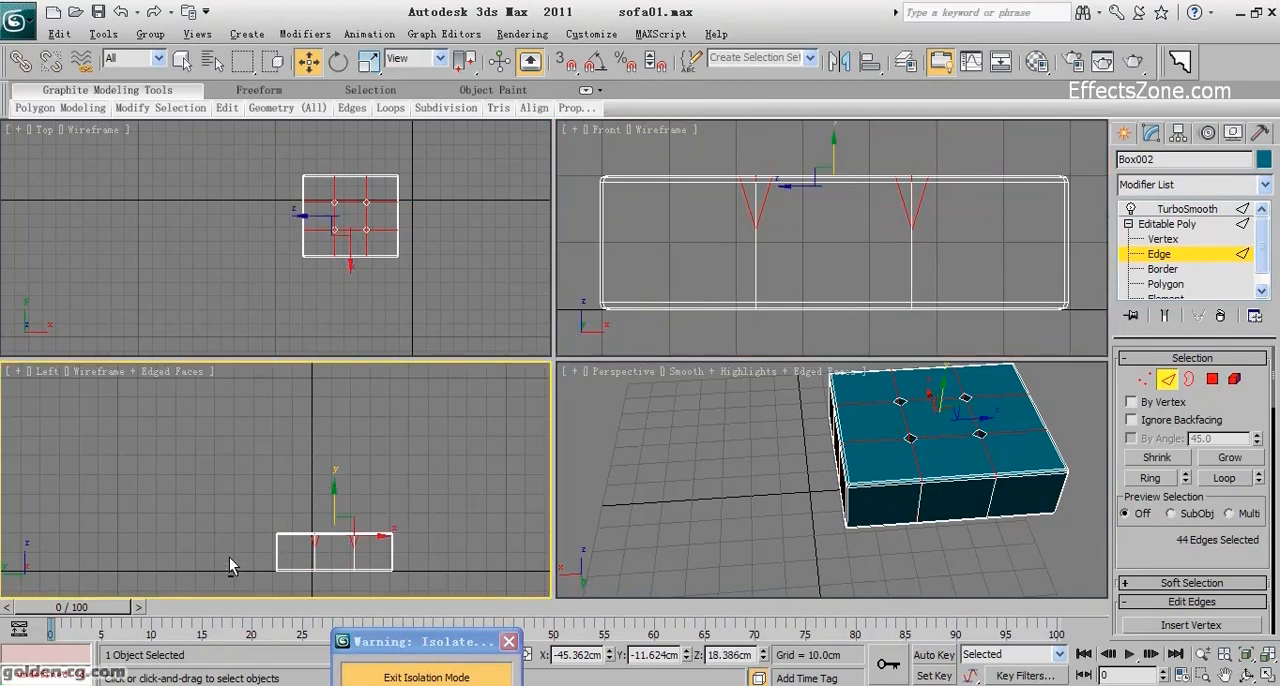
pyautogui.scroll(8, 809, 456)
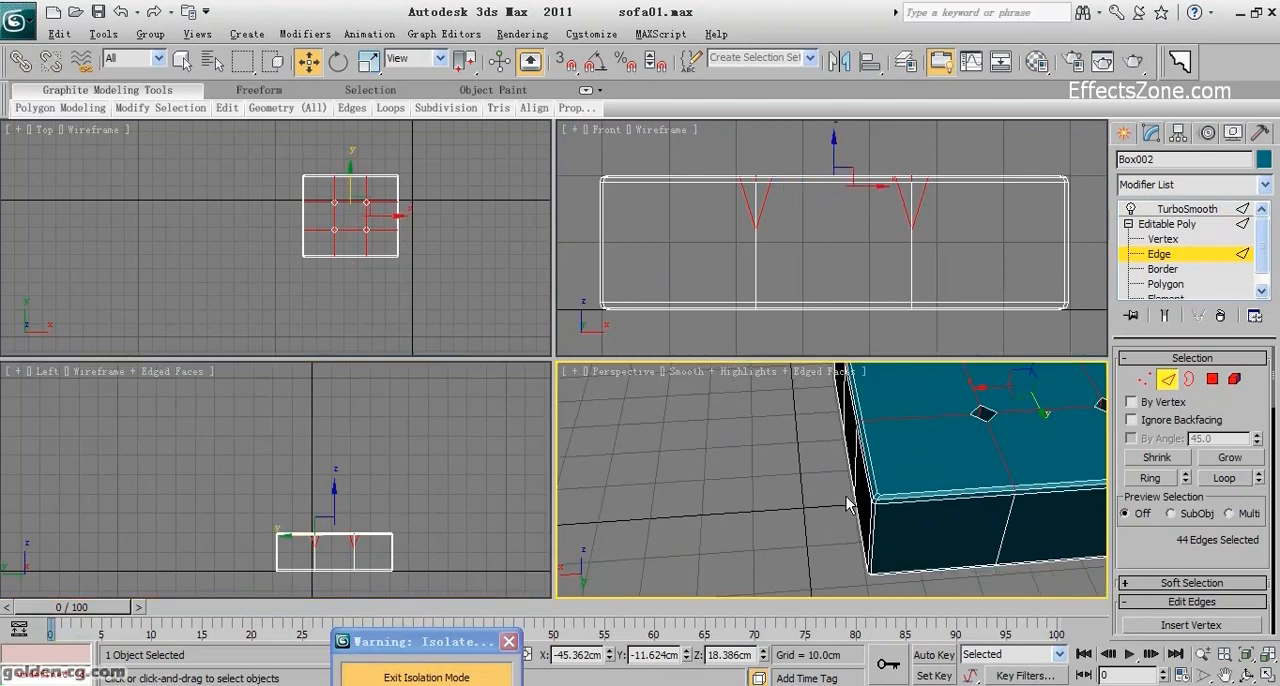
pyautogui.hotkey('ctrl', 'z')
pyautogui.keyDown('alt'); pyautogui.moveTo(402, 592); pyautogui.dragTo(281, 560); pyautogui.keyUp('alt')
# Deselect the short rim edges of both grid lines along the seat box's right side.
pyautogui.moveTo(846, 556); pyautogui.dragTo(883, 573, button='middle')
pyautogui.moveTo(869, 517); pyautogui.dragTo(931, 513, button='middle')
pyautogui.click(1250, 674)
pyautogui.moveTo(845, 498); pyautogui.dragTo(808, 500)
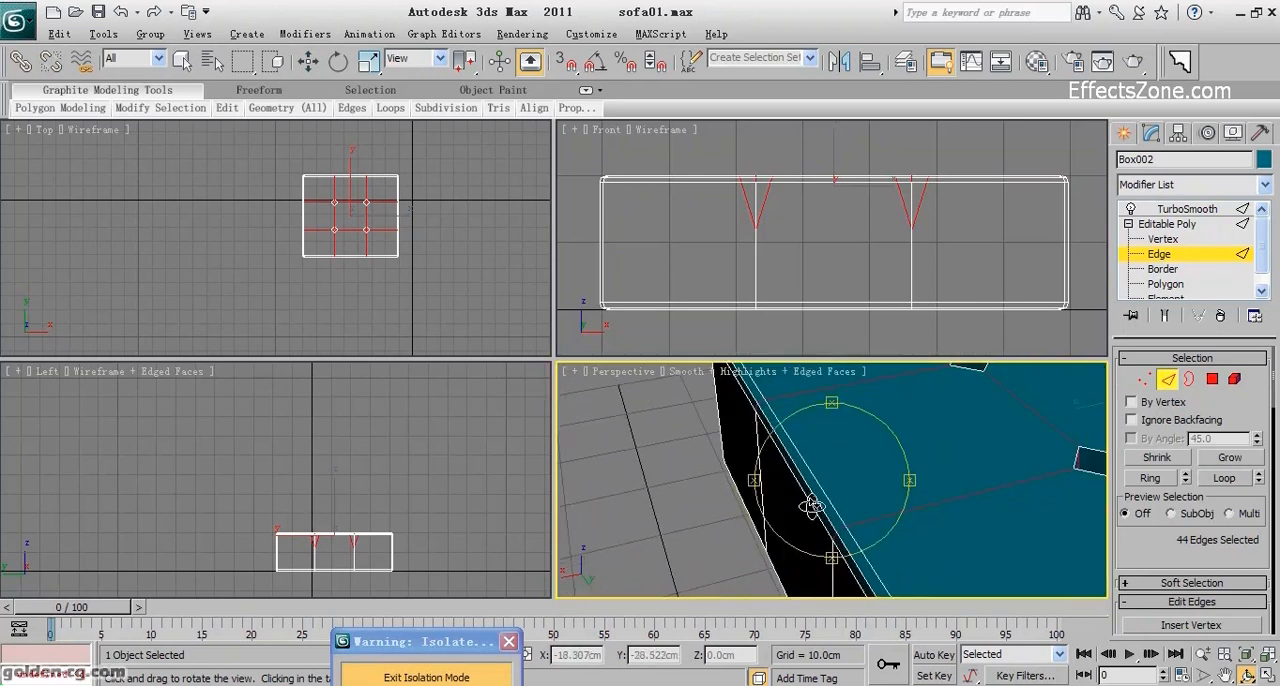
pyautogui.press('w')
pyautogui.keyDown('alt'); pyautogui.click(838, 541); pyautogui.keyUp('alt')
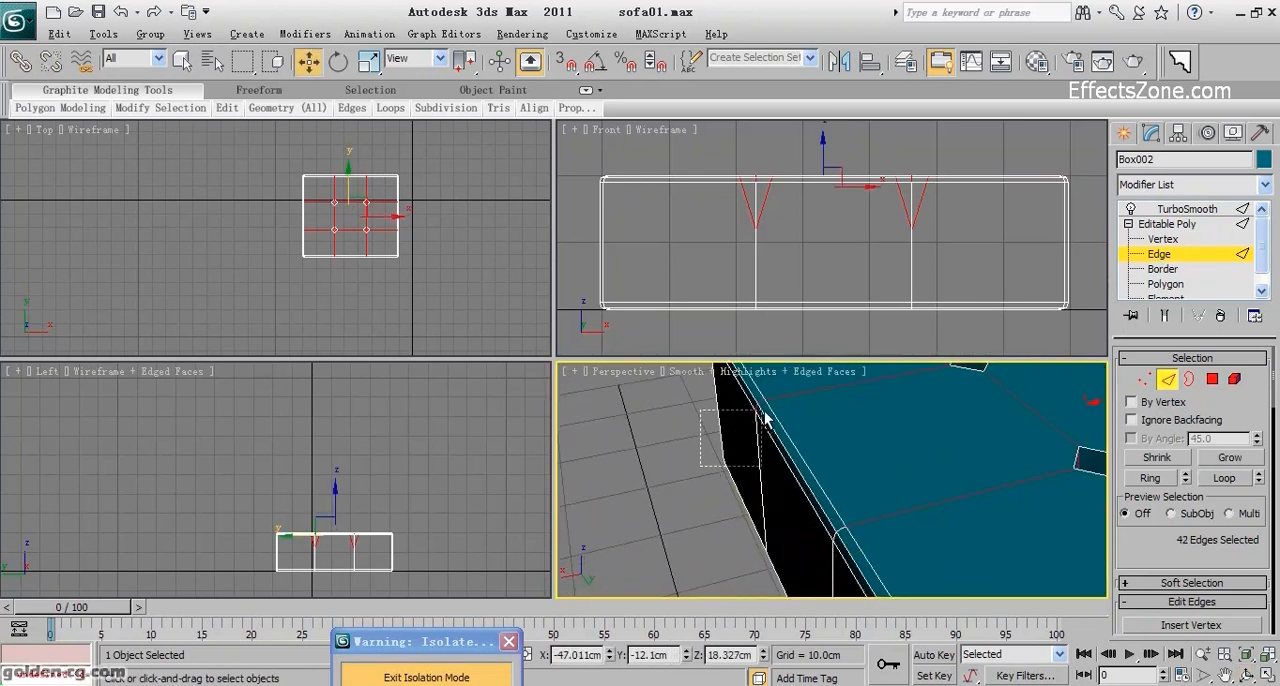
pyautogui.keyDown('alt'); pyautogui.moveTo(765, 410); pyautogui.dragTo(762, 405); pyautogui.keyUp('alt')
# Deselect the short rim edges of both grid lines along the seat box's back side.
pyautogui.scroll(5, 834, 500)
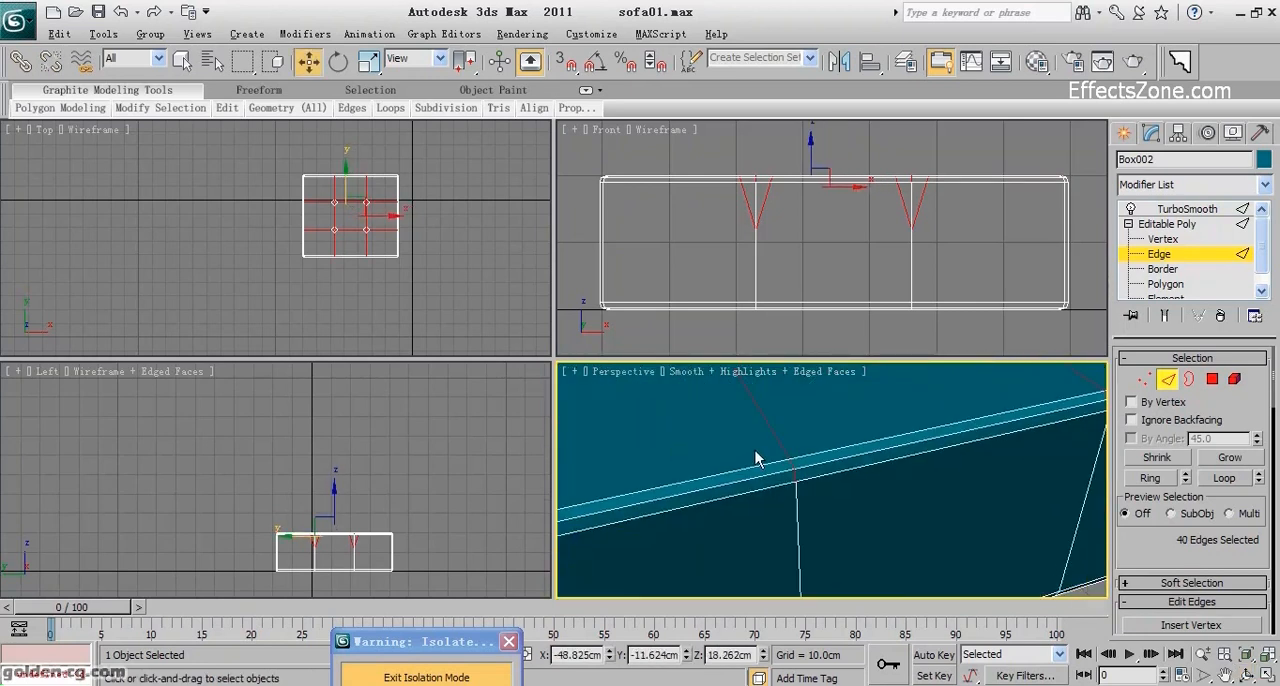
pyautogui.keyDown('alt'); pyautogui.moveTo(804, 470); pyautogui.dragTo(808, 472); pyautogui.keyUp('alt')
pyautogui.moveTo(822, 477); pyautogui.dragTo(696, 520, button='middle')
pyautogui.keyDown('alt'); pyautogui.moveTo(725, 480); pyautogui.dragTo(725, 481); pyautogui.keyUp('alt')
pyautogui.moveTo(725, 481); pyautogui.dragTo(754, 550, button='middle')
# Deselect the short rim edges of both grid lines along the seat box's left side.
pyautogui.click(1247, 676)
pyautogui.moveTo(800, 506); pyautogui.dragTo(820, 474)
pyautogui.press('w')
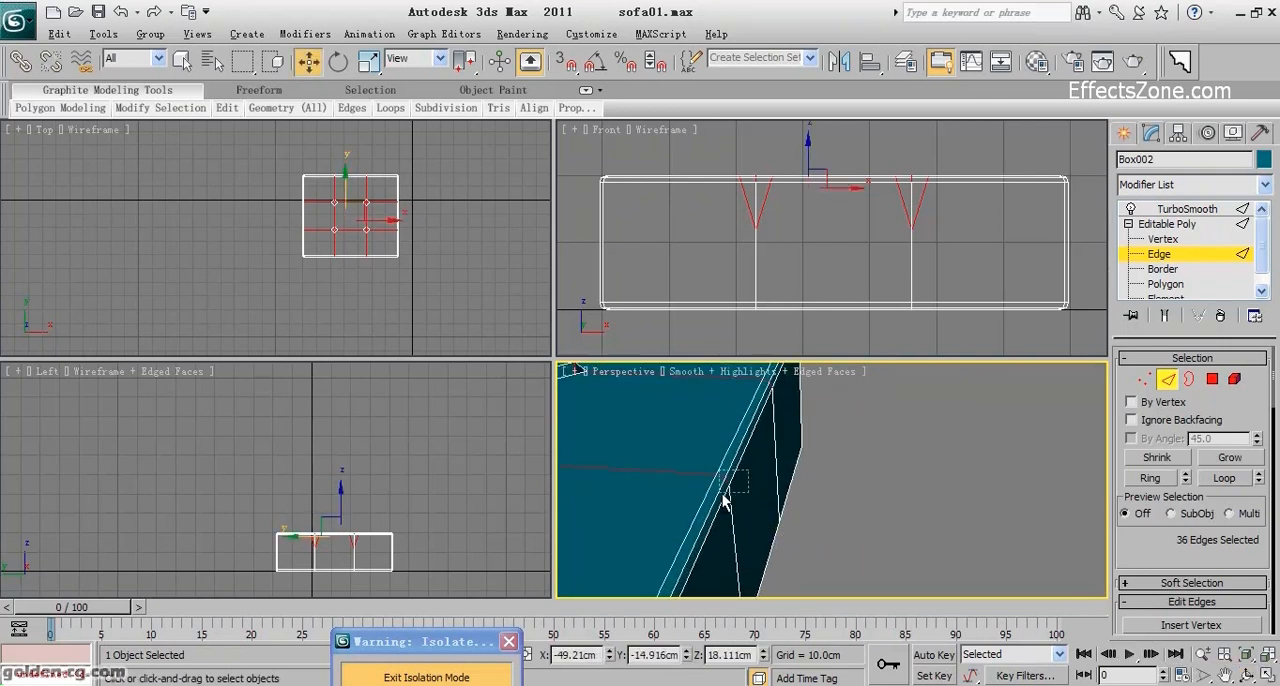
pyautogui.keyDown('alt'); pyautogui.moveTo(724, 494); pyautogui.dragTo(722, 496); pyautogui.keyUp('alt')
pyautogui.moveTo(777, 426); pyautogui.dragTo(769, 526, button='middle')
# Deselect the short rim edges of both grid lines along the seat box's front side.
pyautogui.keyDown('alt'); pyautogui.moveTo(760, 522); pyautogui.dragTo(655, 484); pyautogui.keyUp('alt')
pyautogui.click(1247, 676)
pyautogui.press('w')
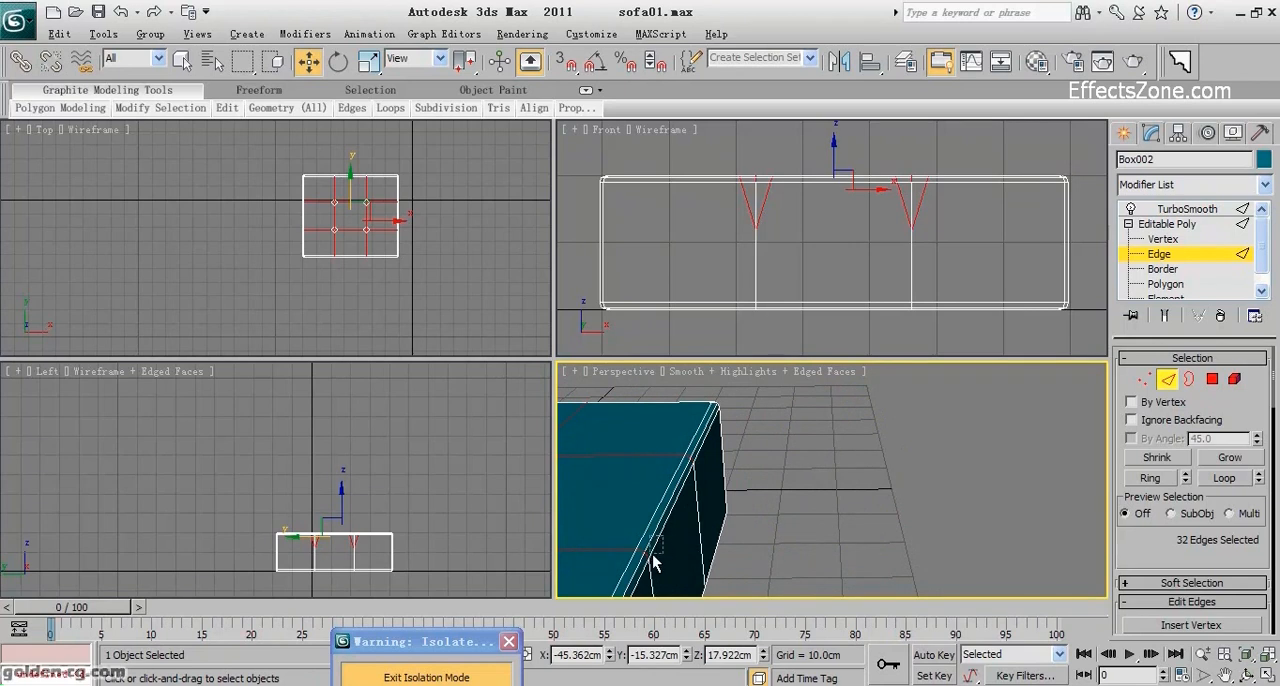
pyautogui.keyDown('alt'); pyautogui.moveTo(661, 540); pyautogui.dragTo(645, 578); pyautogui.keyUp('alt')
pyautogui.keyDown('alt'); pyautogui.moveTo(693, 492); pyautogui.dragTo(695, 494); pyautogui.keyUp('alt')
# Chamfer the selected tufting grid edges across the top of the seat box by 0.5 cm.
pyautogui.click(1250, 676)
pyautogui.moveTo(877, 480); pyautogui.dragTo(868, 530)
pyautogui.scroll(-5, 1140, 546)
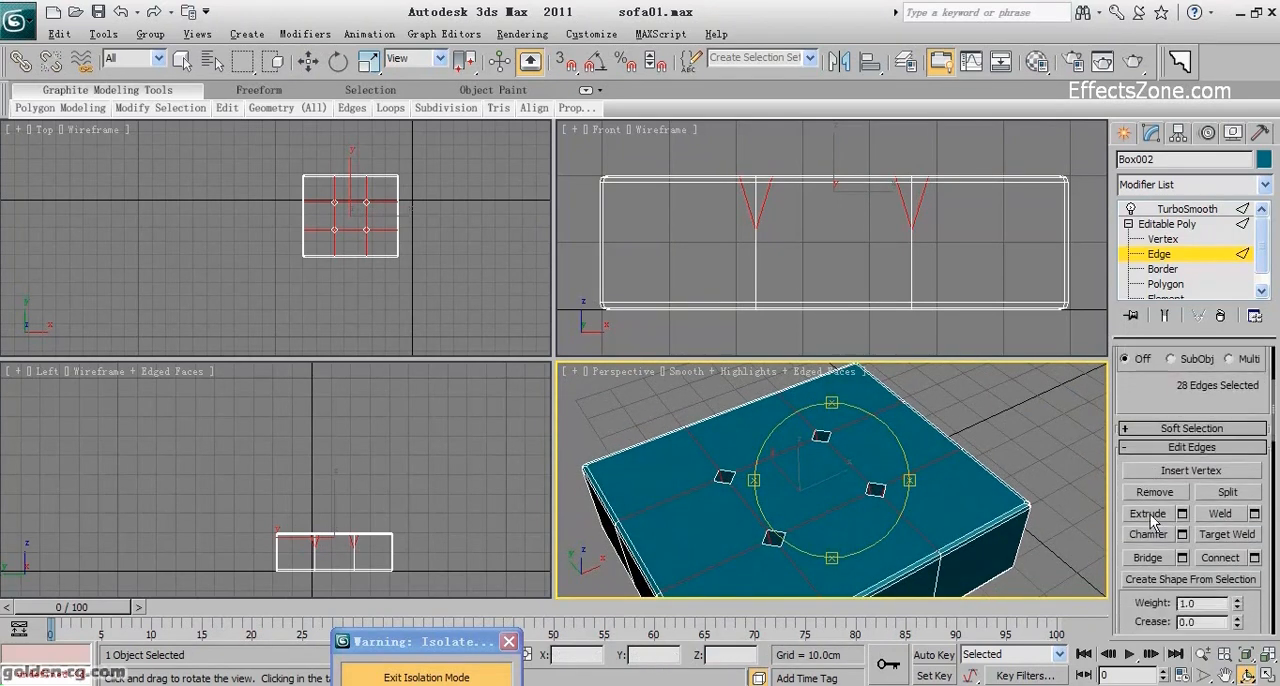
pyautogui.click(1181, 535)
pyautogui.moveTo(768, 520); pyautogui.dragTo(838, 540, button='middle')
pyautogui.scroll(3, 769, 490)
pyautogui.click(876, 478)
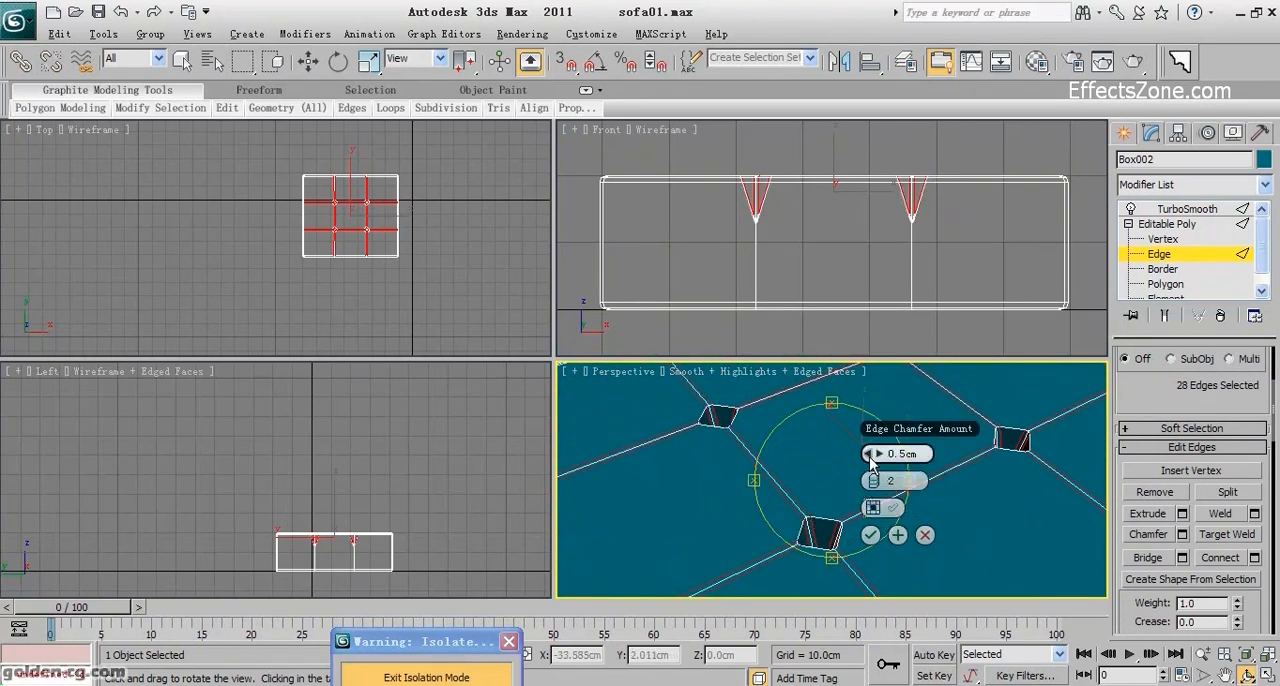
pyautogui.click(870, 535)
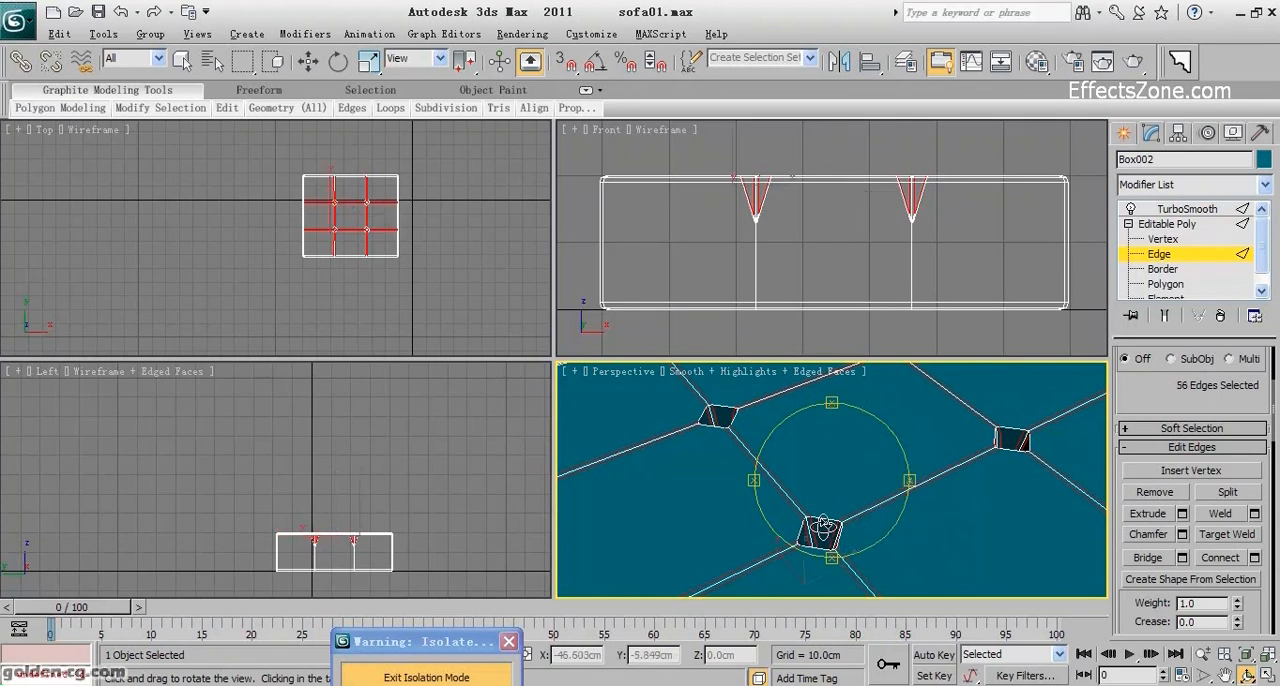
# Leave edge editing and examine the TurboSmoothed cushion's dimples from above with edged faces hidden.
pyautogui.scroll(-7, 823, 524)
pyautogui.click(1172, 254)
pyautogui.click(1175, 209)
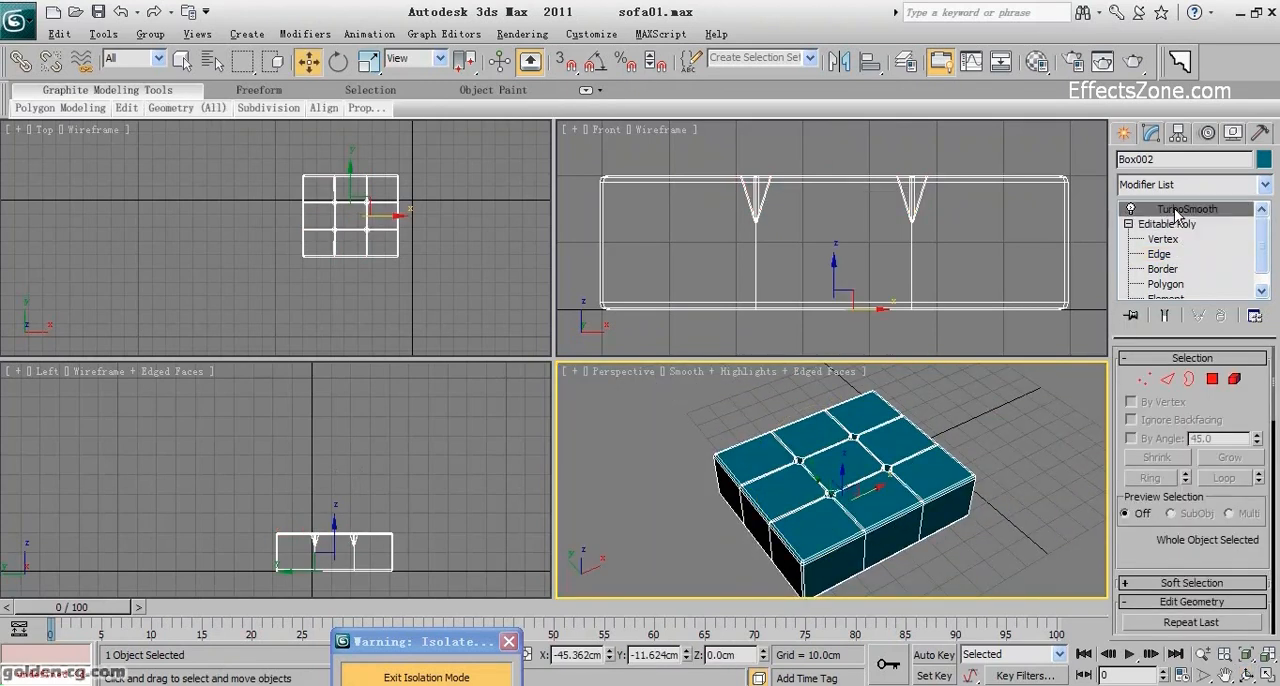
pyautogui.press('F4')
pyautogui.scroll(5, 990, 470)
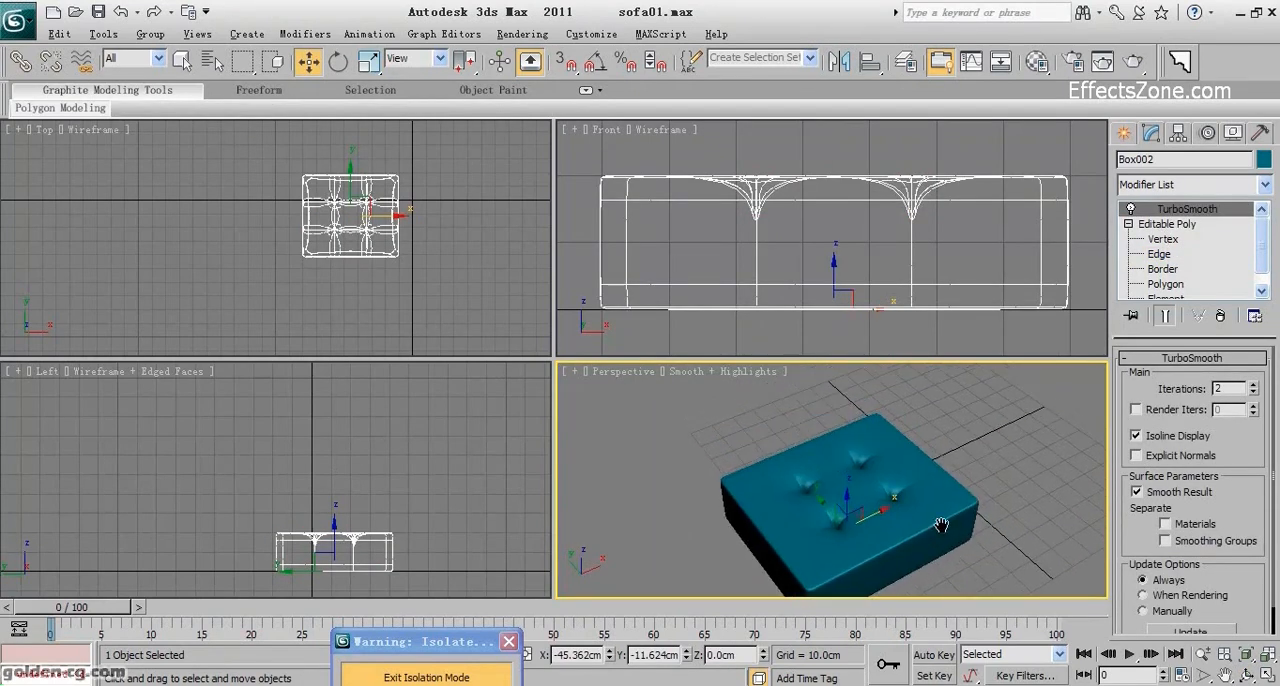
pyautogui.click(1247, 677)
pyautogui.moveTo(837, 537); pyautogui.dragTo(792, 523)
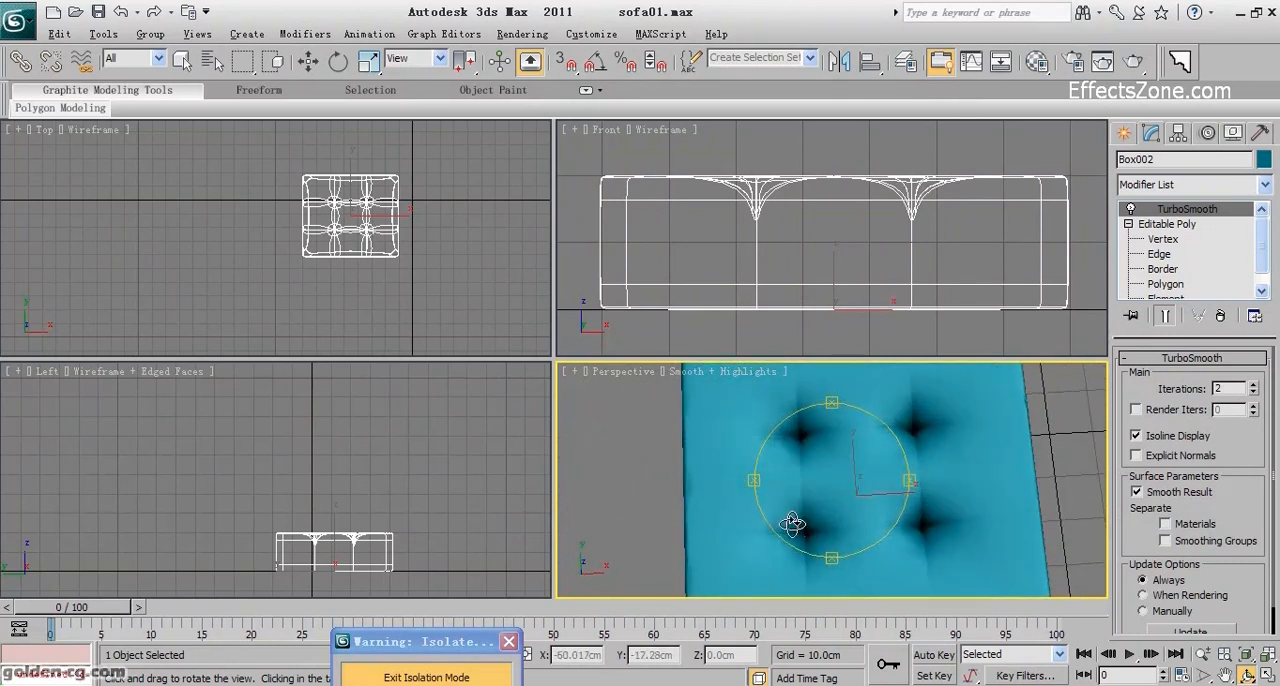
# Return to the cushion's base Editable Poly level and display its edged faces in the perspective view.
pyautogui.click(1168, 224)
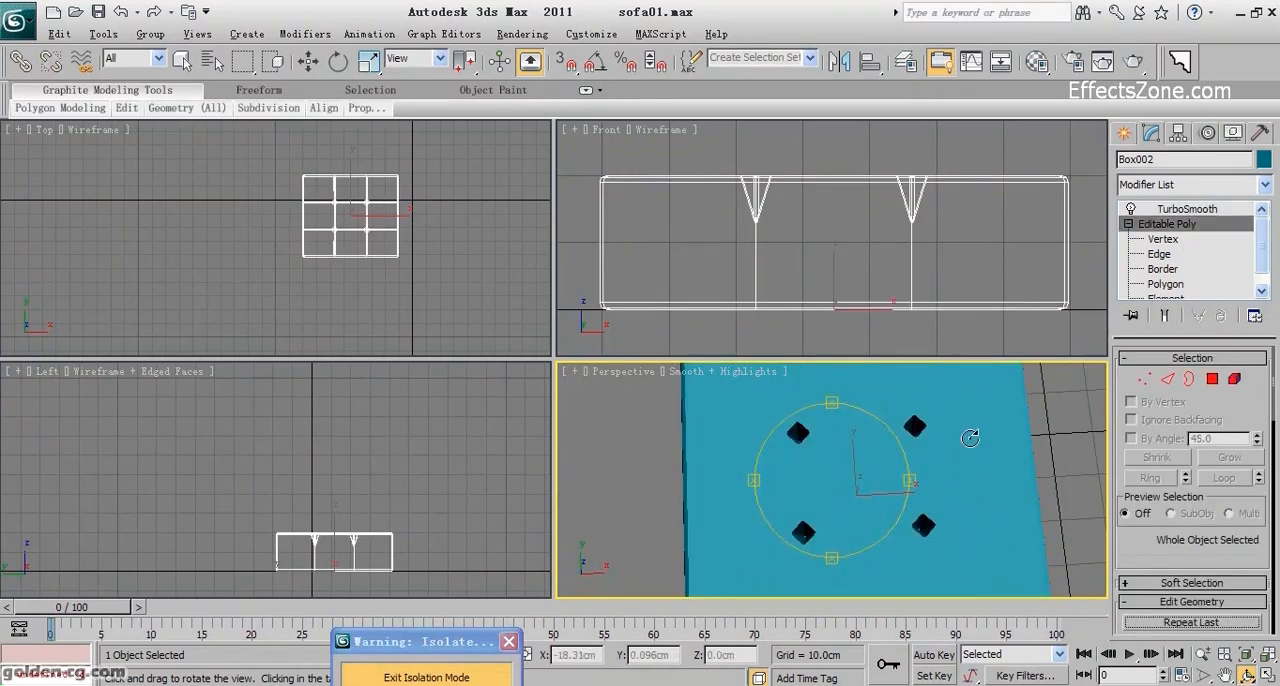
pyautogui.press('4')
pyautogui.press('w')
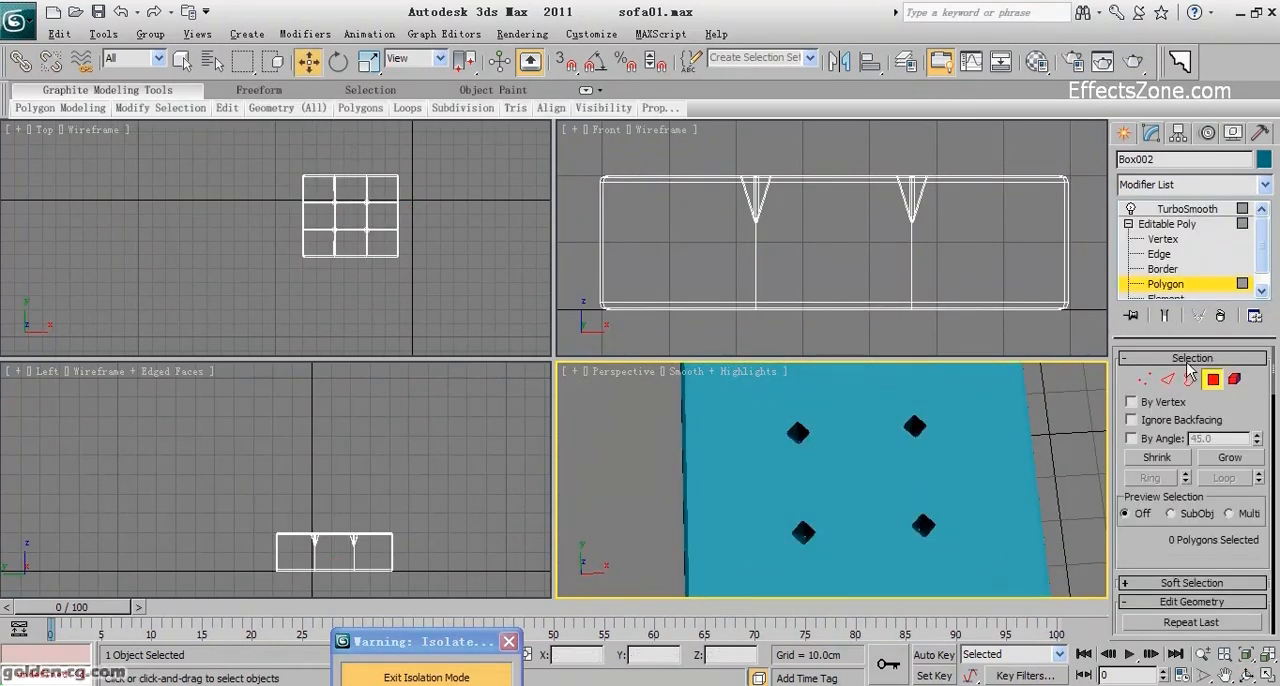
pyautogui.click(963, 474)
pyautogui.press('F4')
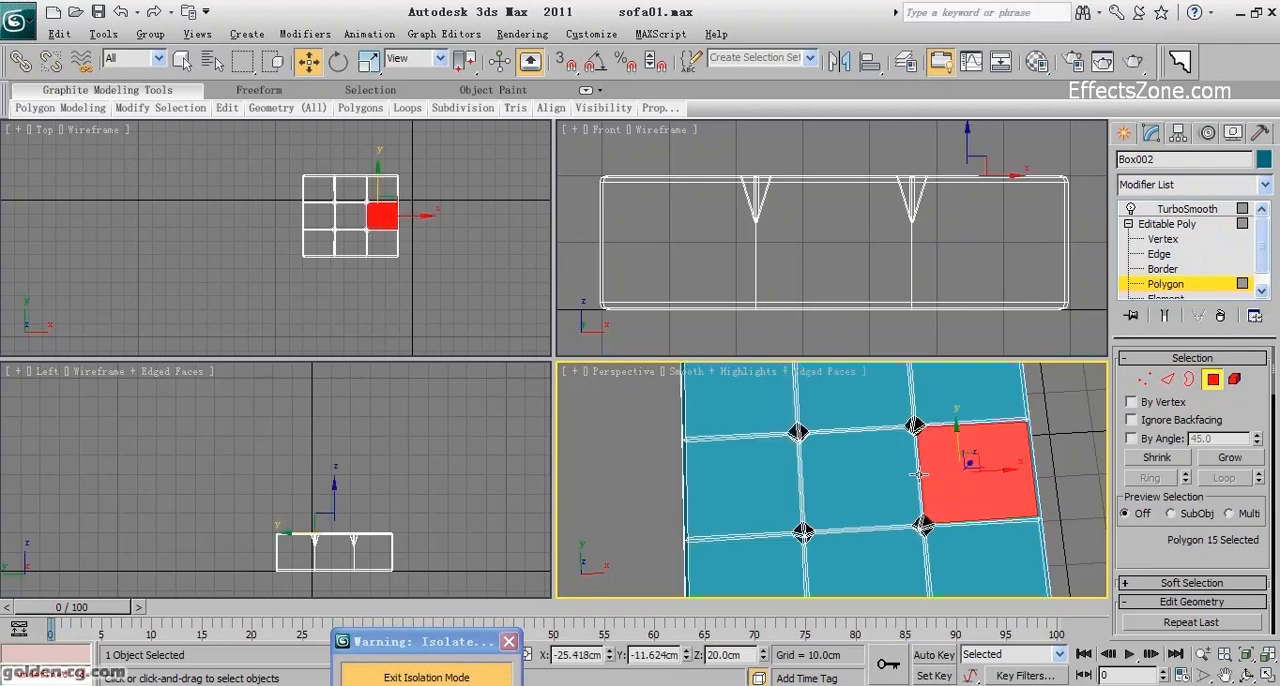
pyautogui.click(1212, 382)
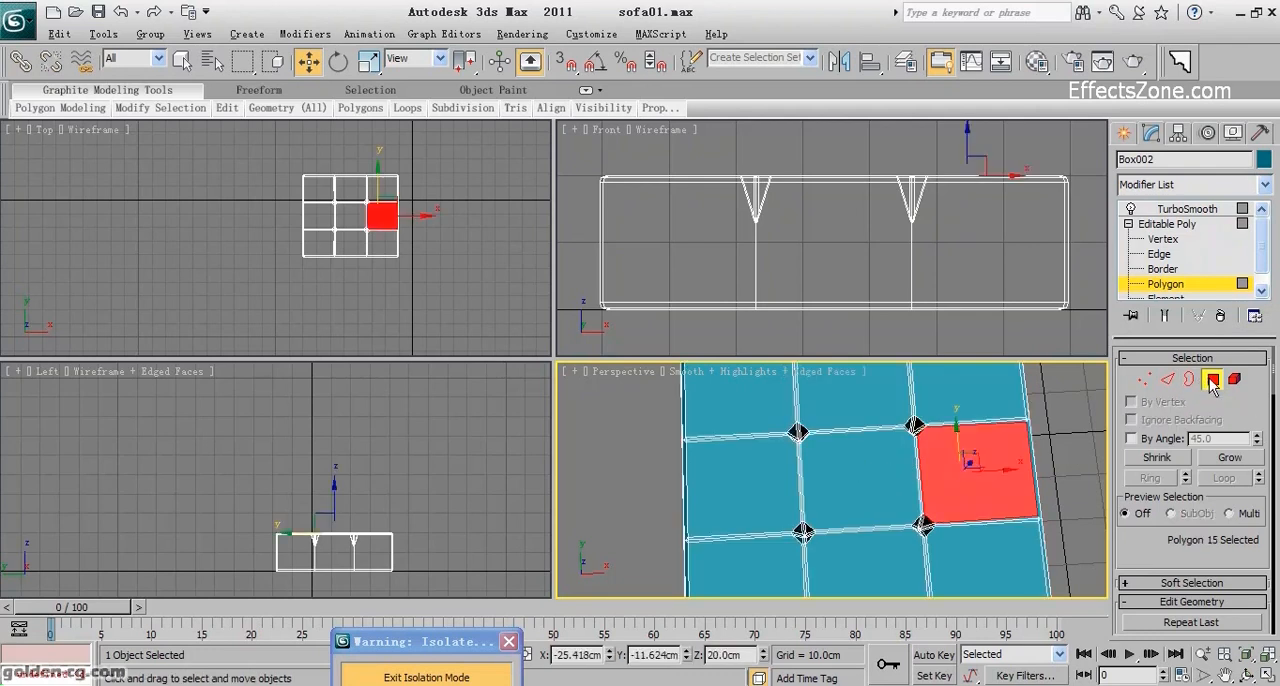
# Insert an FFD 4x4x4 modifier between Editable Poly and TurboSmooth and activate its control points for editing.
pyautogui.click(1189, 183)
pyautogui.press('f')
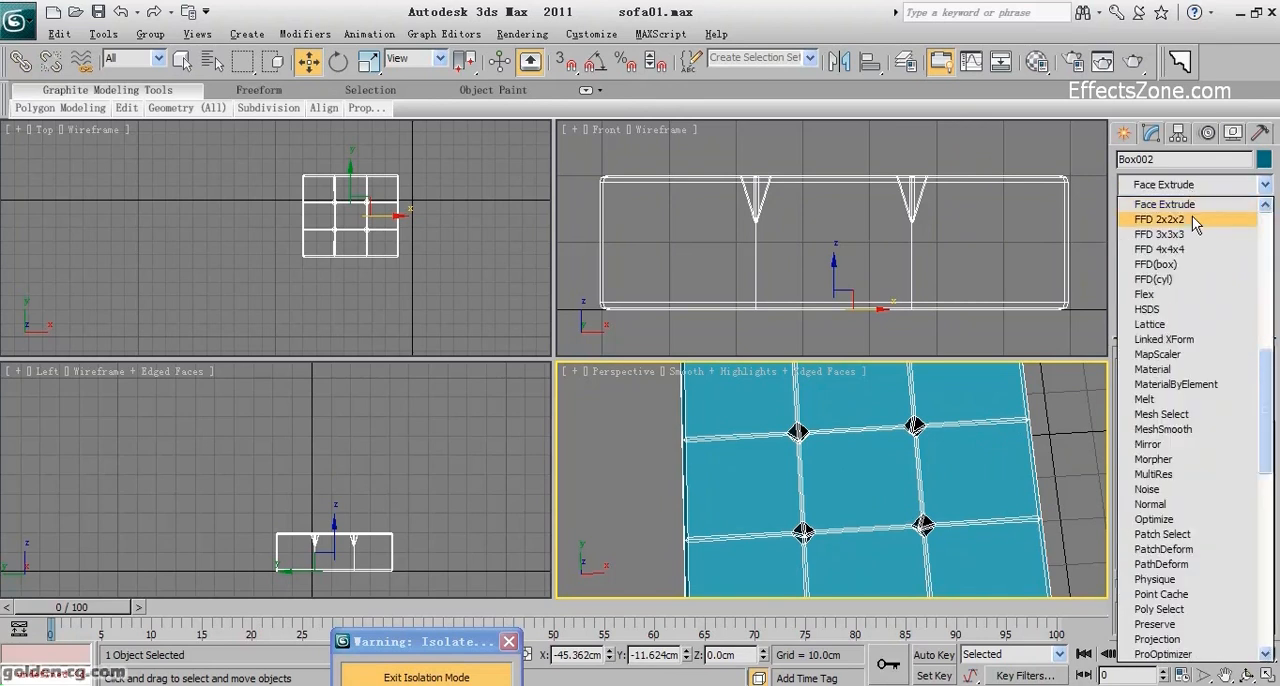
pyautogui.click(1192, 247)
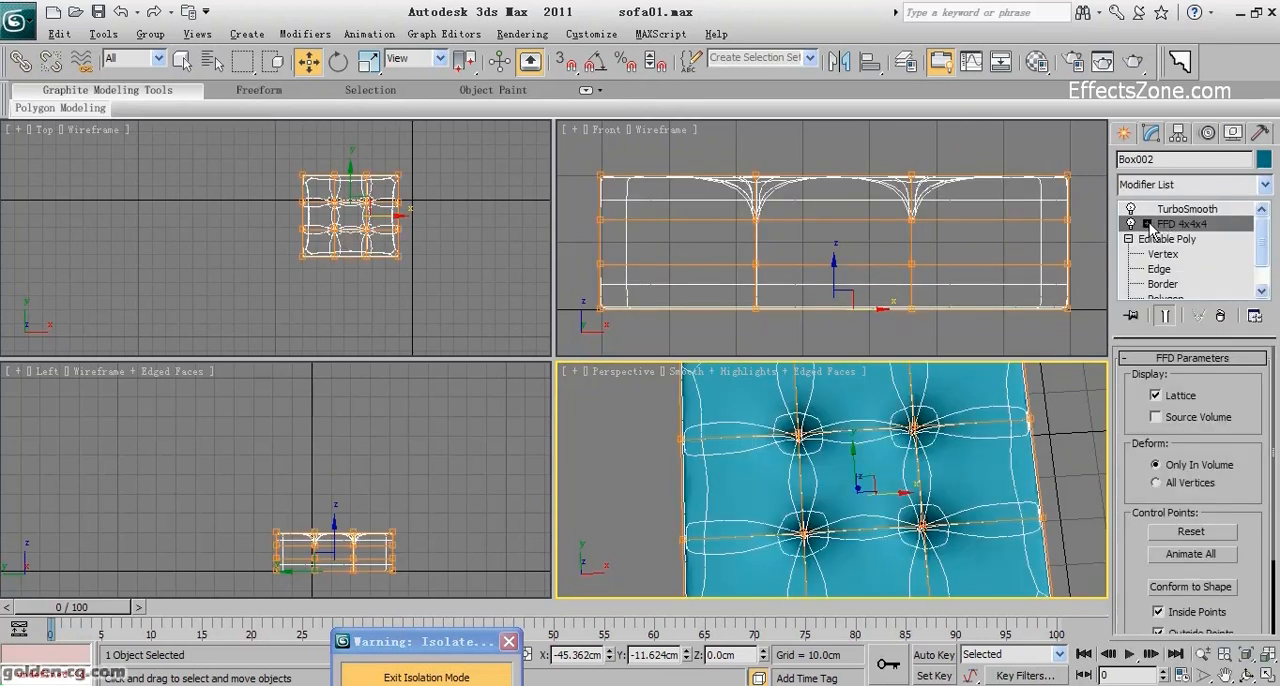
pyautogui.click(1148, 224)
pyautogui.click(1197, 239)
# Try to select the inner FFD control points at the four dimples and raise them.
pyautogui.click(914, 426)
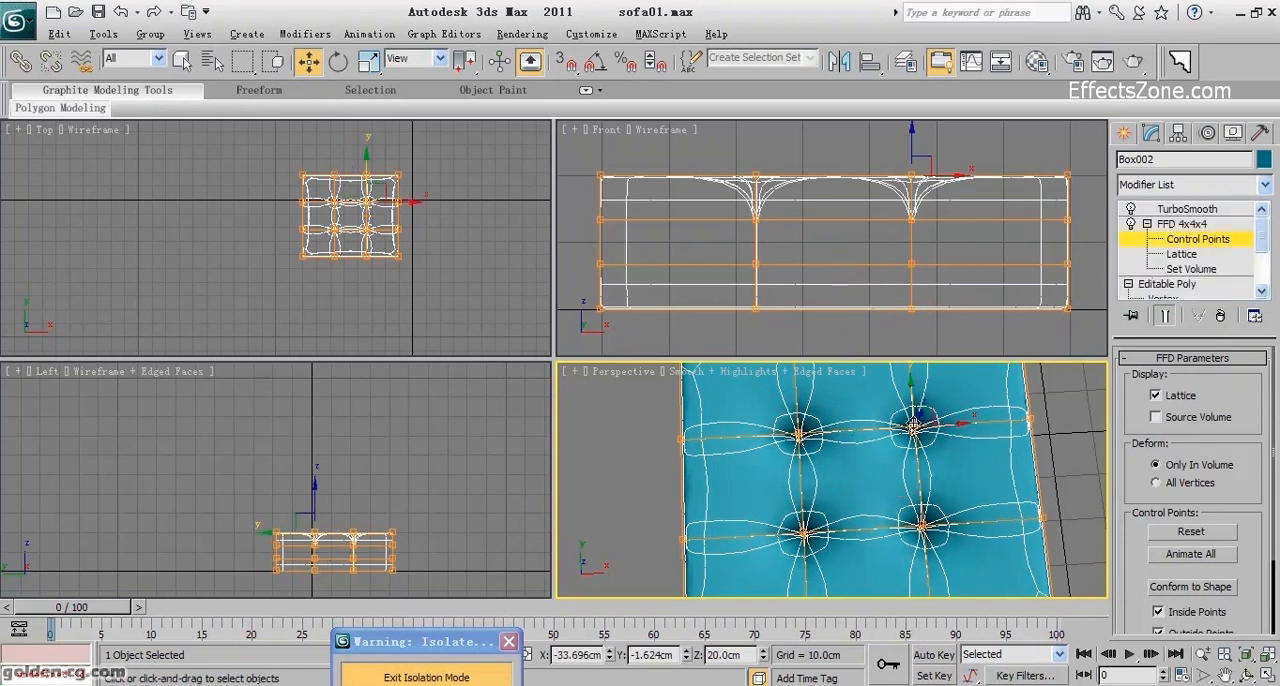
pyautogui.moveTo(962, 424); pyautogui.dragTo(884, 427)
pyautogui.keyDown('ctrl'); pyautogui.click(924, 528); pyautogui.keyUp('ctrl')
pyautogui.keyDown('ctrl'); pyautogui.click(922, 527); pyautogui.keyUp('ctrl')
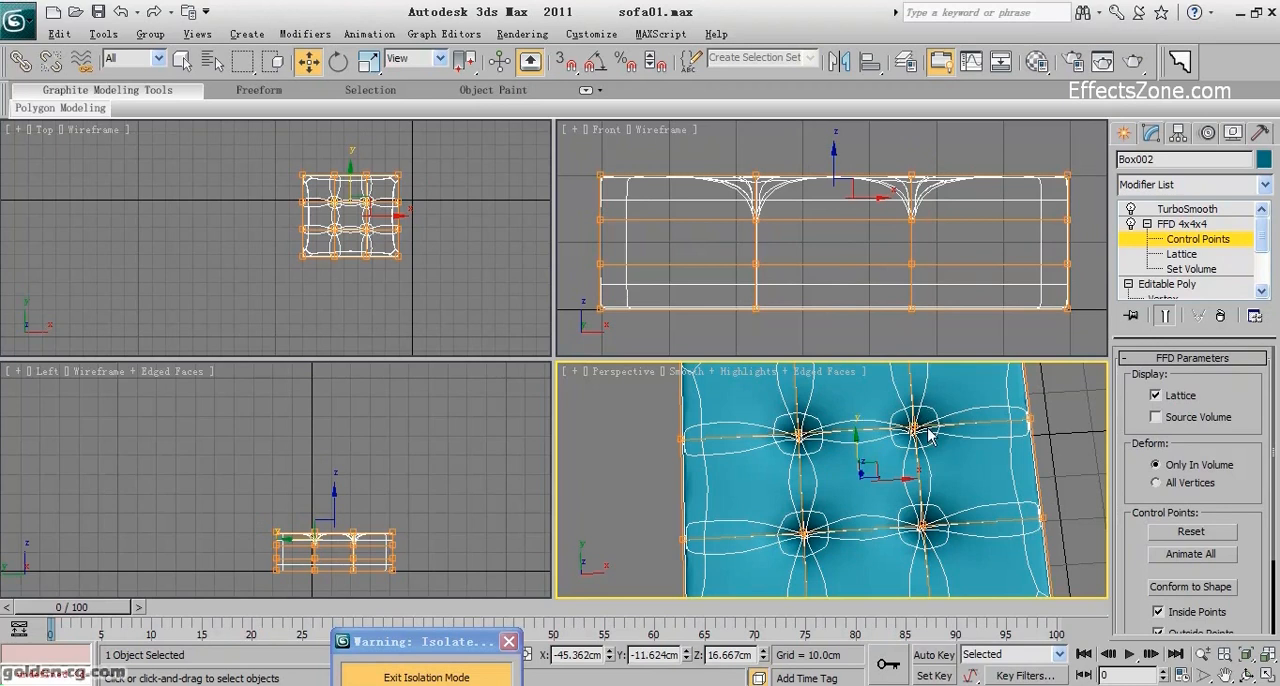
pyautogui.moveTo(918, 215); pyautogui.dragTo(908, 235, button='middle')
pyautogui.click(818, 188)
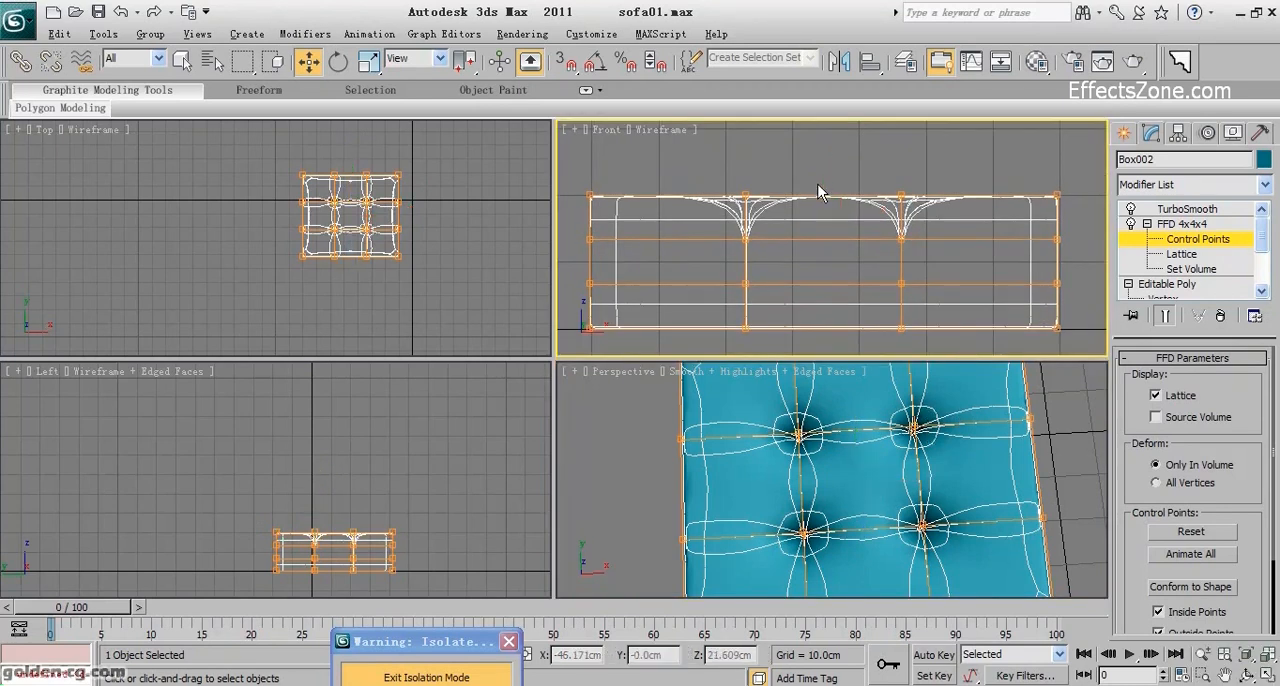
pyautogui.hotkey('ctrl', 'z')
pyautogui.moveTo(824, 185); pyautogui.dragTo(824, 154)
pyautogui.moveTo(824, 132); pyautogui.dragTo(811, 198)
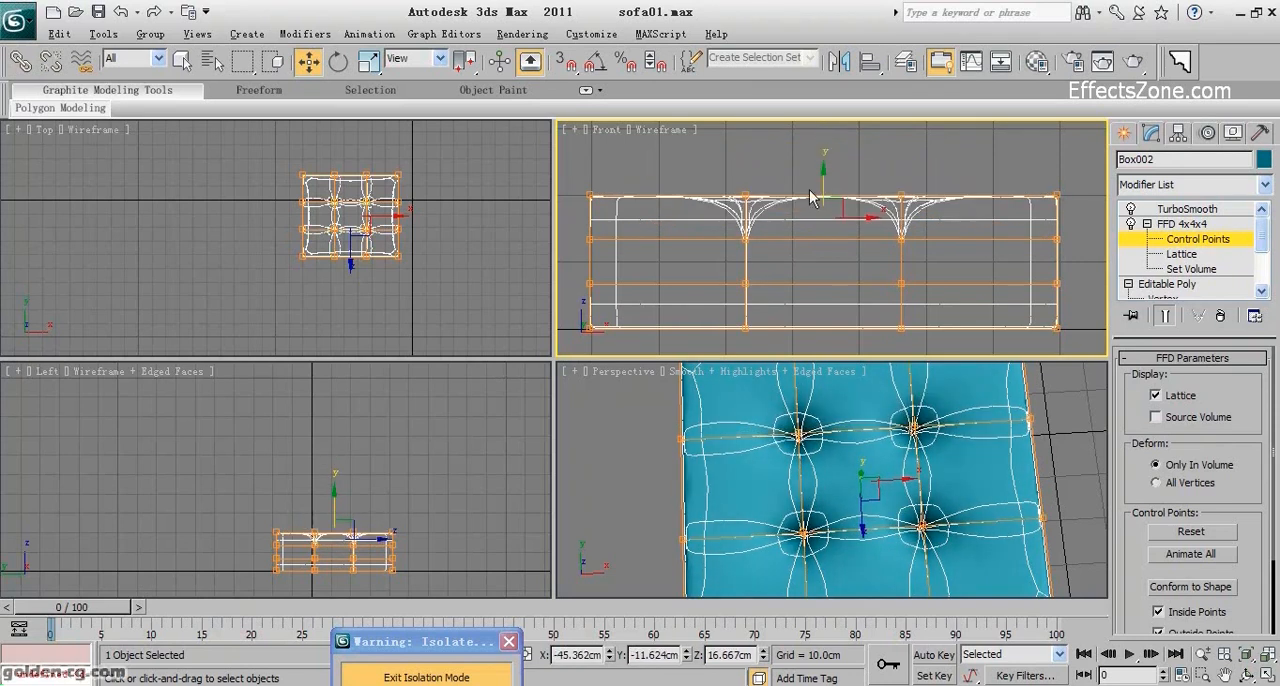
# Select the four inner control points on the FFD lattice's top layer and raise them to a height of about 24.2 cm.
pyautogui.moveTo(811, 241); pyautogui.dragTo(946, 214)
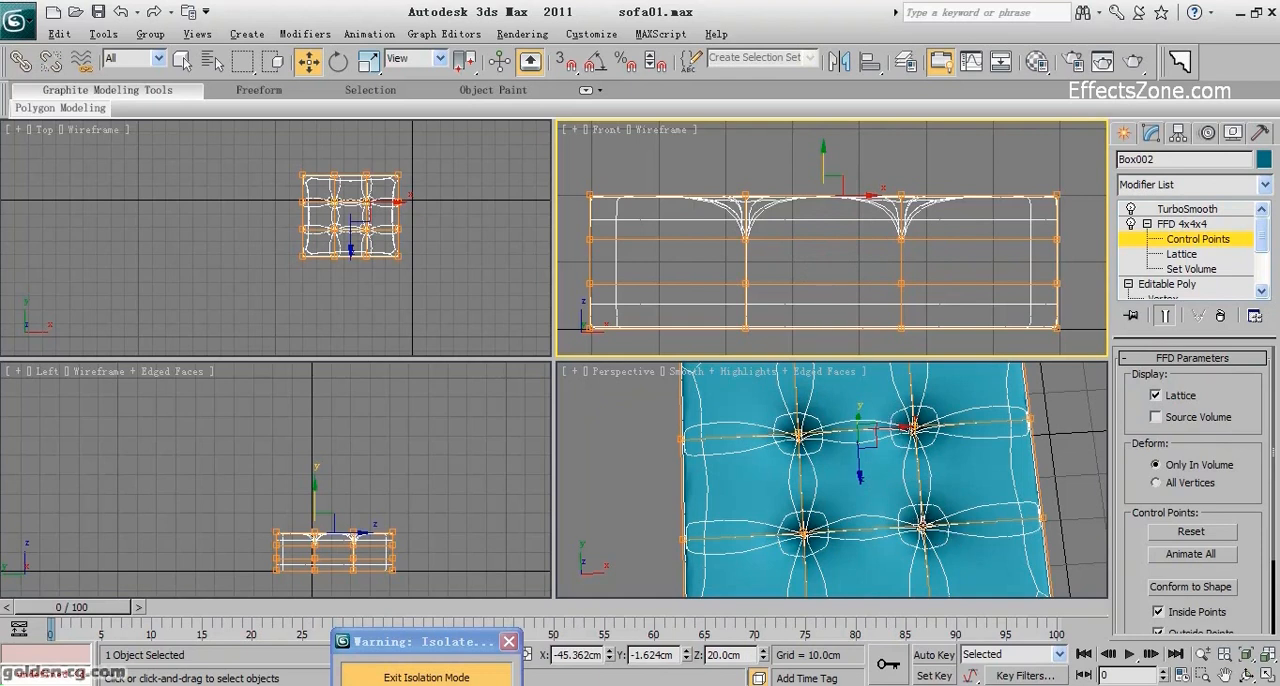
pyautogui.keyDown('ctrl'); pyautogui.click(922, 525); pyautogui.keyUp('ctrl')
pyautogui.hotkey('ctrl', 'z')
pyautogui.moveTo(836, 508); pyautogui.dragTo(861, 488, button='middle')
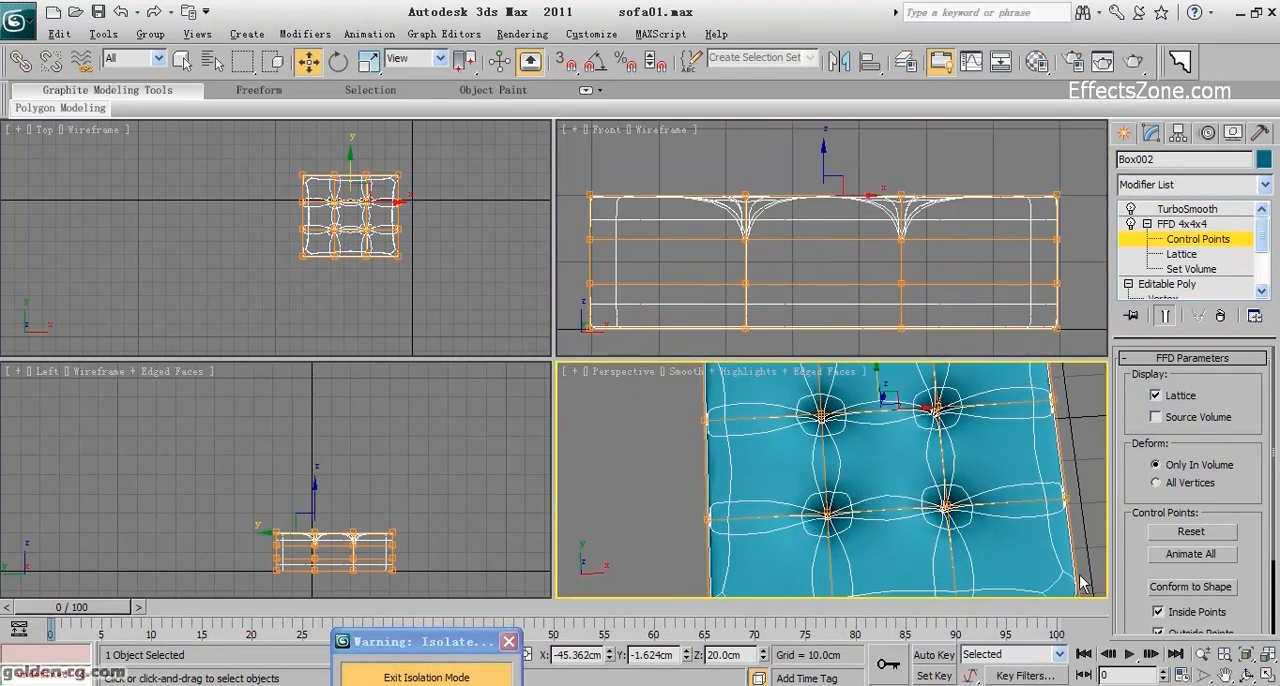
pyautogui.click(1246, 676)
pyautogui.moveTo(879, 503); pyautogui.dragTo(890, 474)
pyautogui.press('w')
pyautogui.click(980, 465)
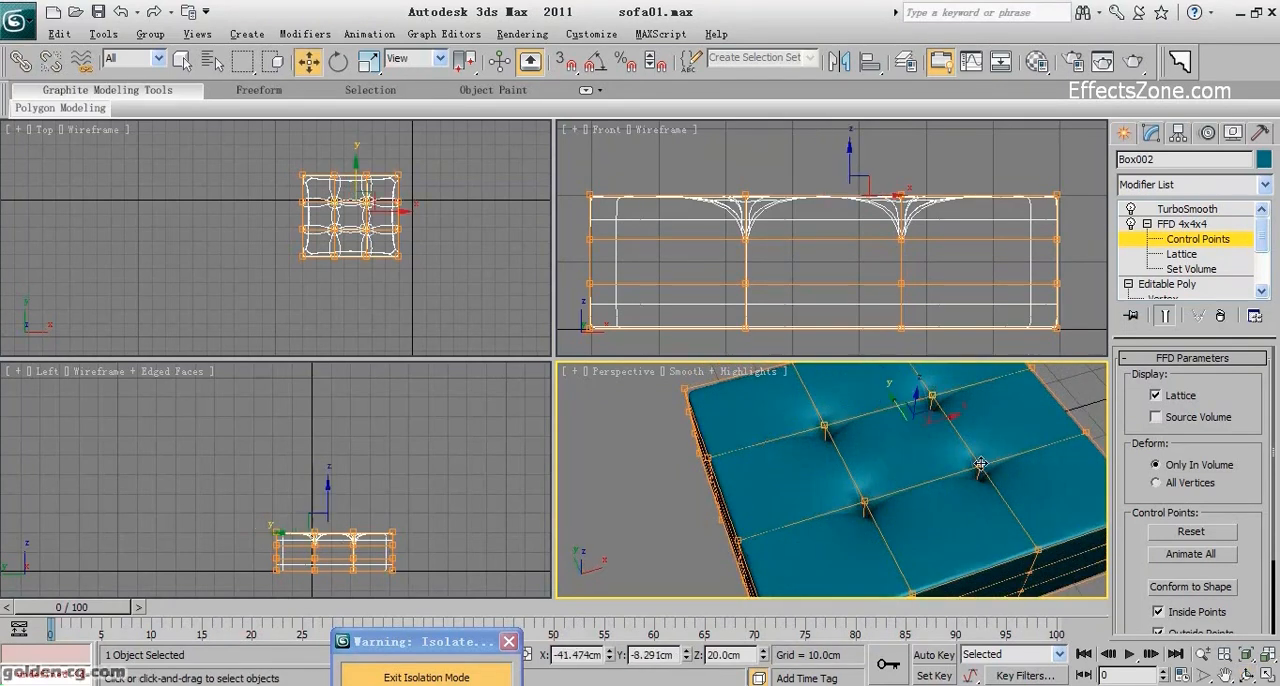
pyautogui.click(864, 500)
pyautogui.rightClick(916, 262)
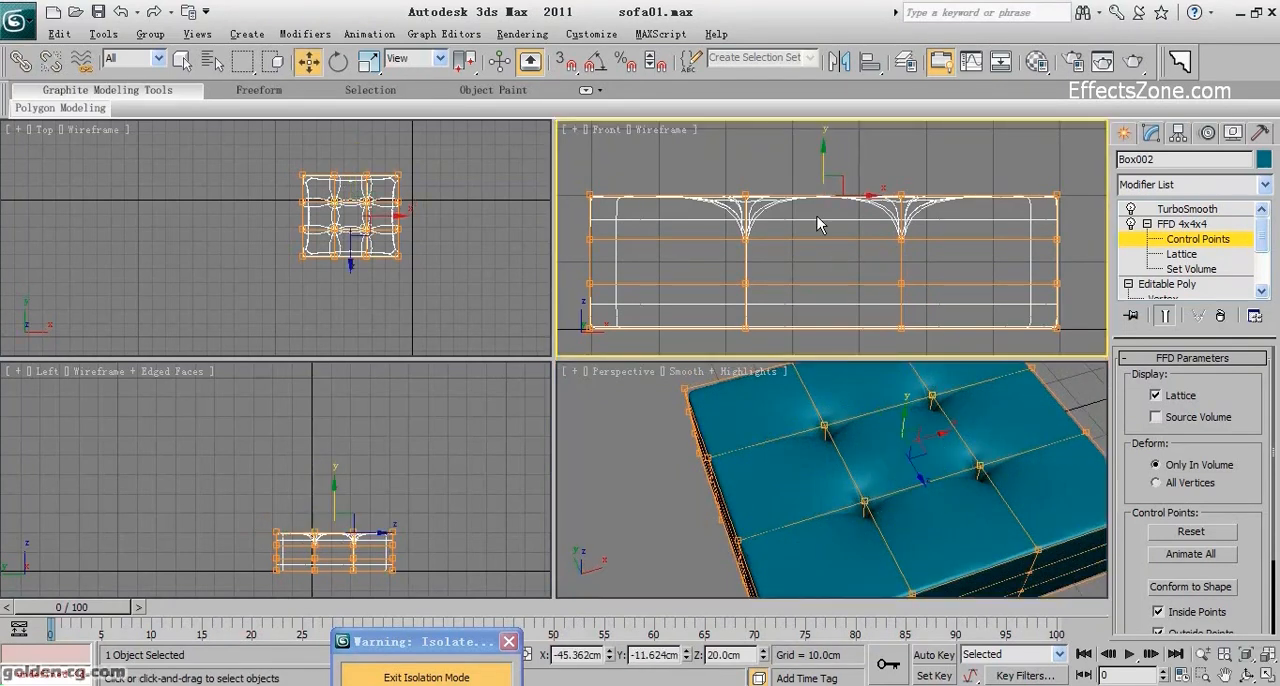
pyautogui.moveTo(821, 155); pyautogui.dragTo(822, 128)
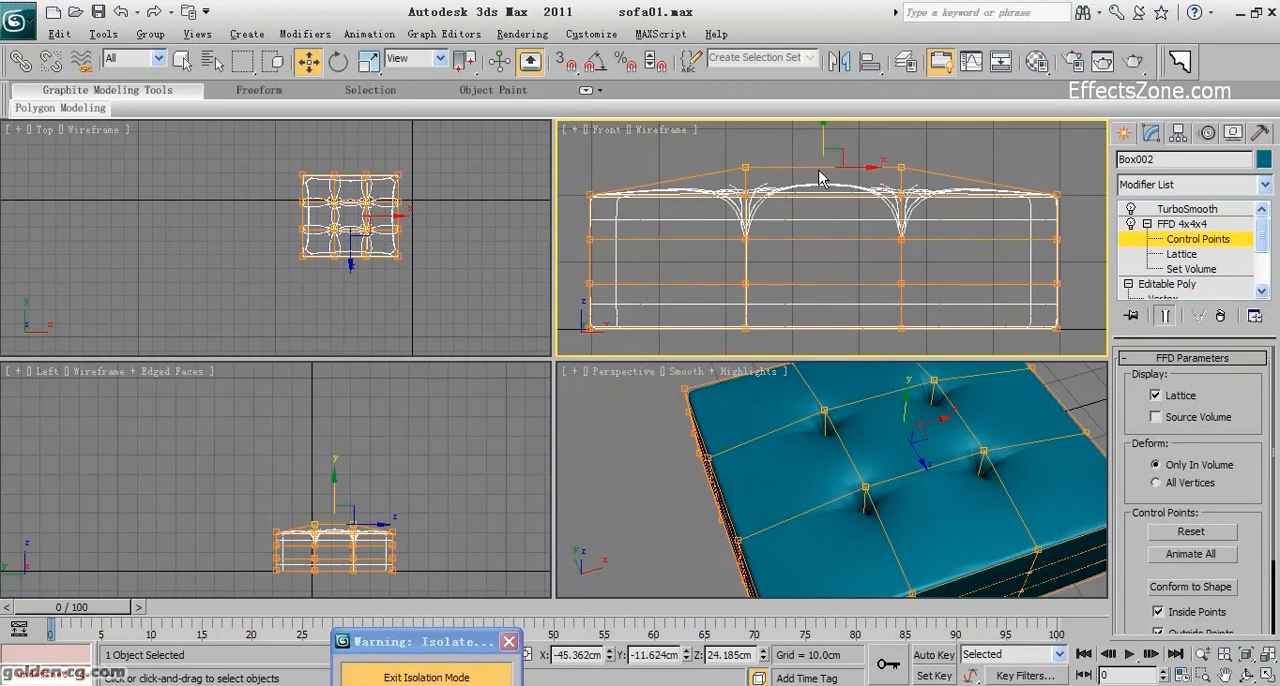
# Leave control point editing and cut the TurboSmooth modifier from the cushion's modifier stack.
pyautogui.click(1182, 224)
pyautogui.click(1202, 210)
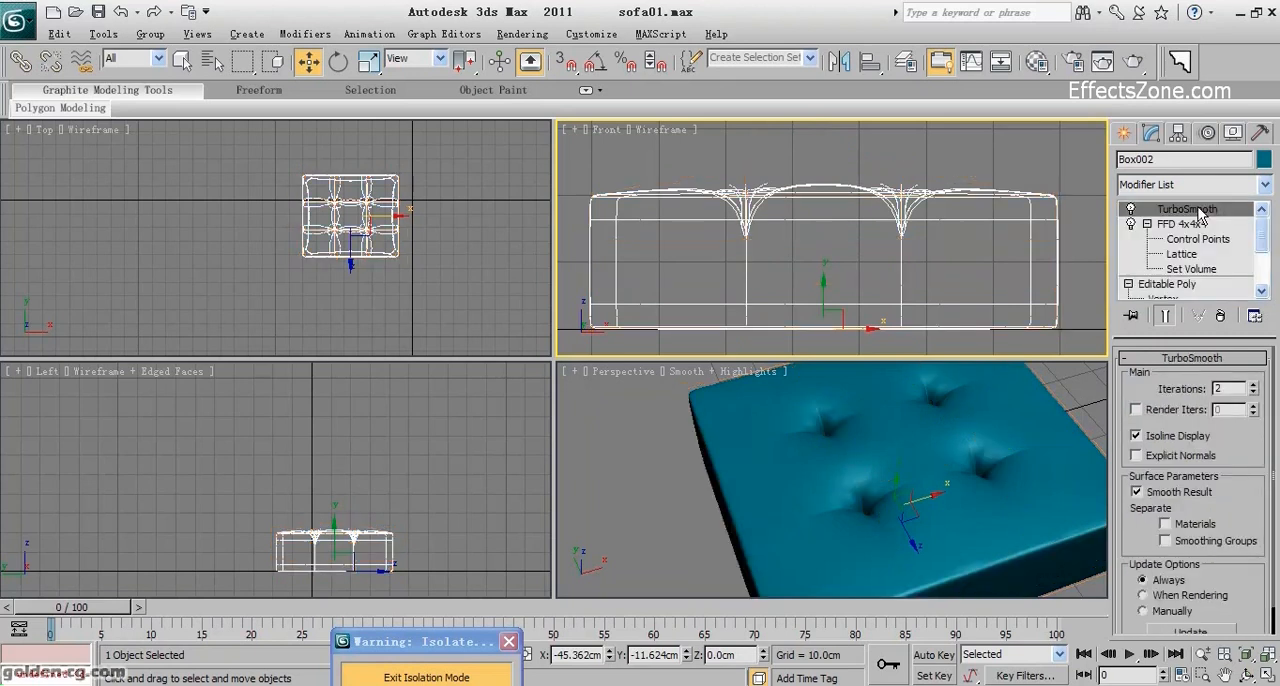
pyautogui.rightClick(1195, 212)
pyautogui.click(1120, 254)
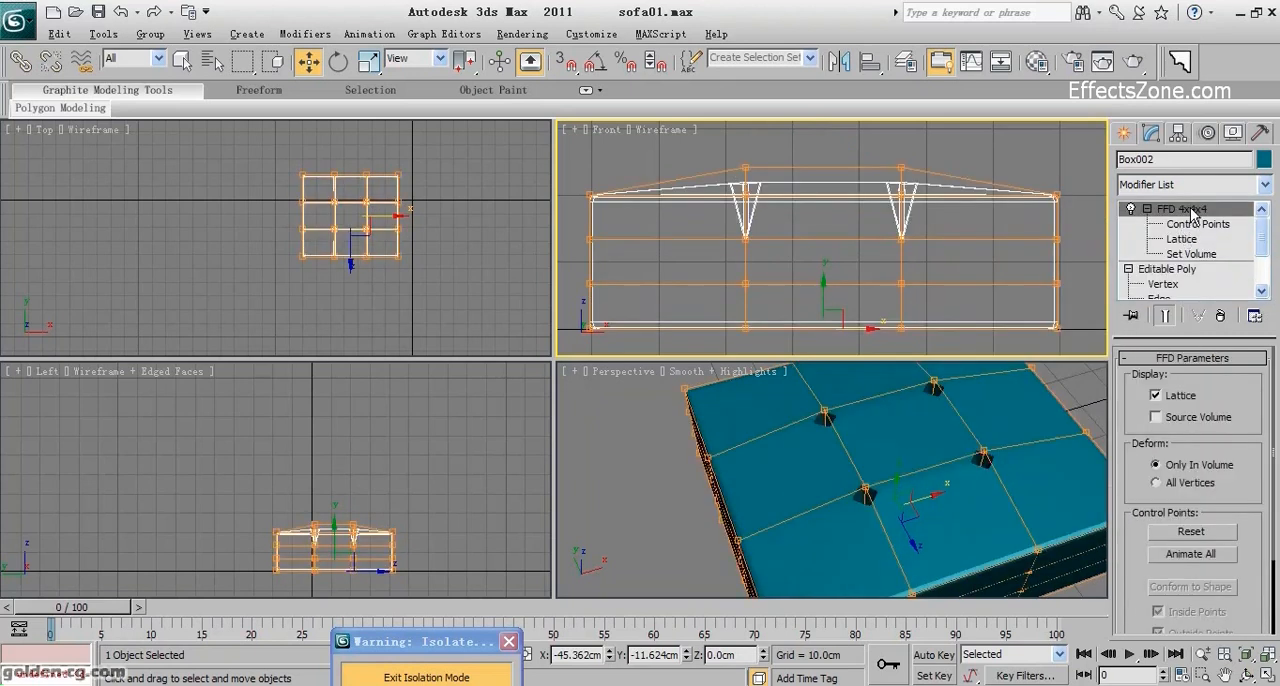
# Convert the FFD-deformed cushion to an Editable Poly.
pyautogui.rightClick(1187, 212)
pyautogui.rightClick(866, 218)
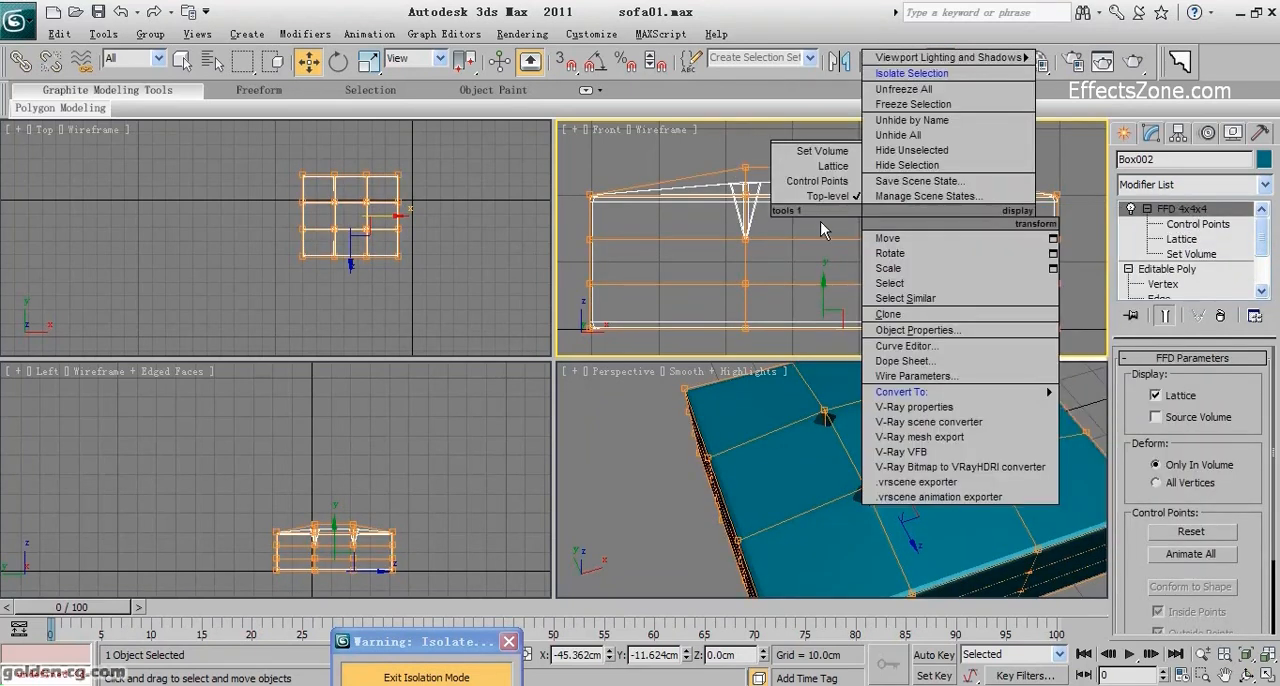
pyautogui.moveTo(905, 392)
pyautogui.click(1110, 406)
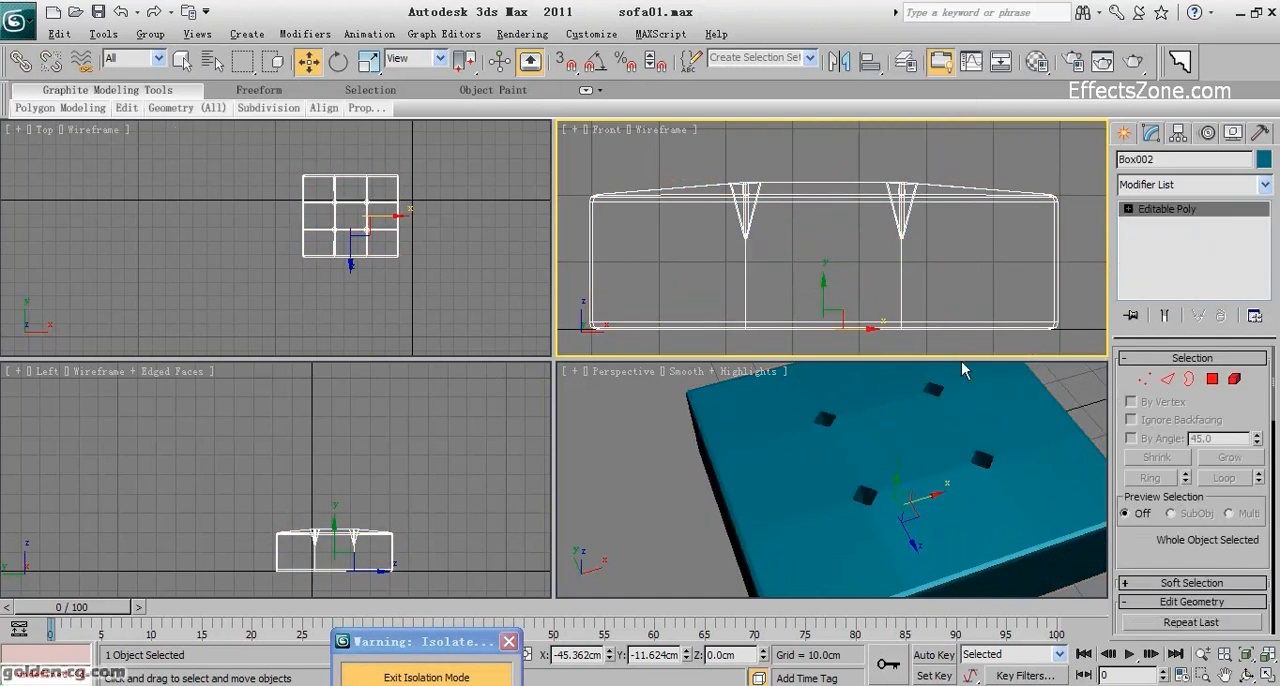
# Paste the cut TurboSmooth modifier back on top of the cushion's Editable Poly.
pyautogui.click(1174, 186)
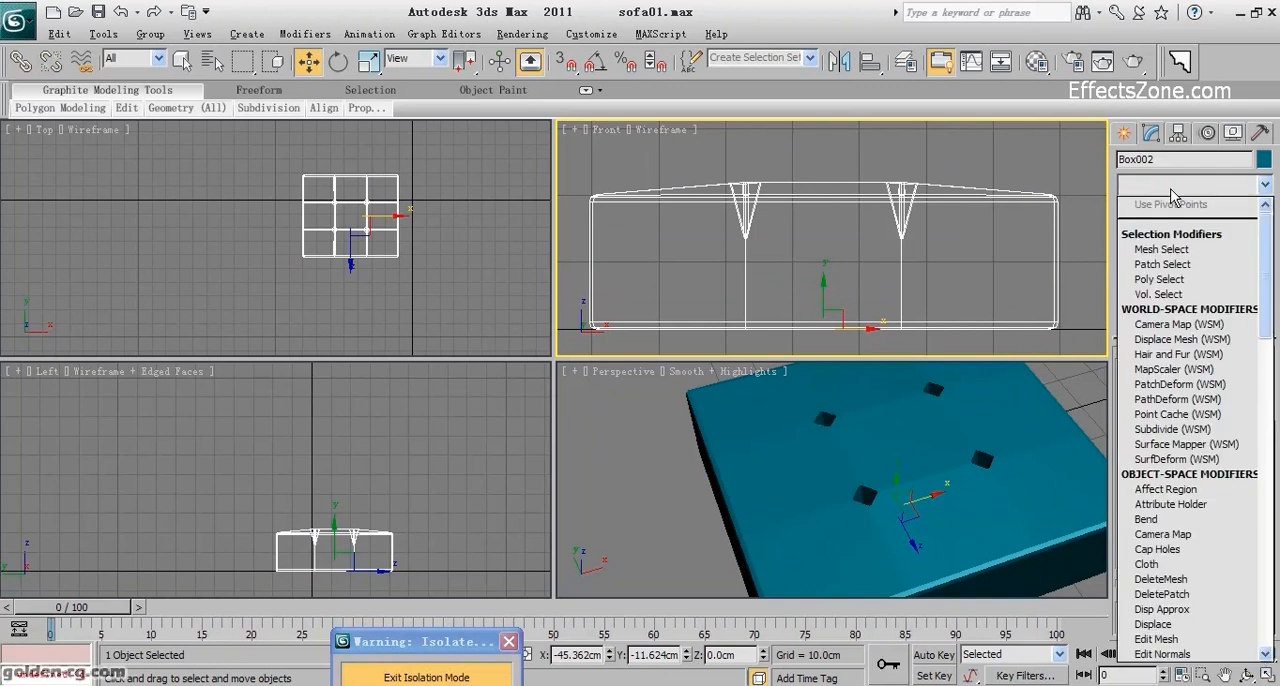
pyautogui.click(1174, 188)
pyautogui.rightClick(1163, 209)
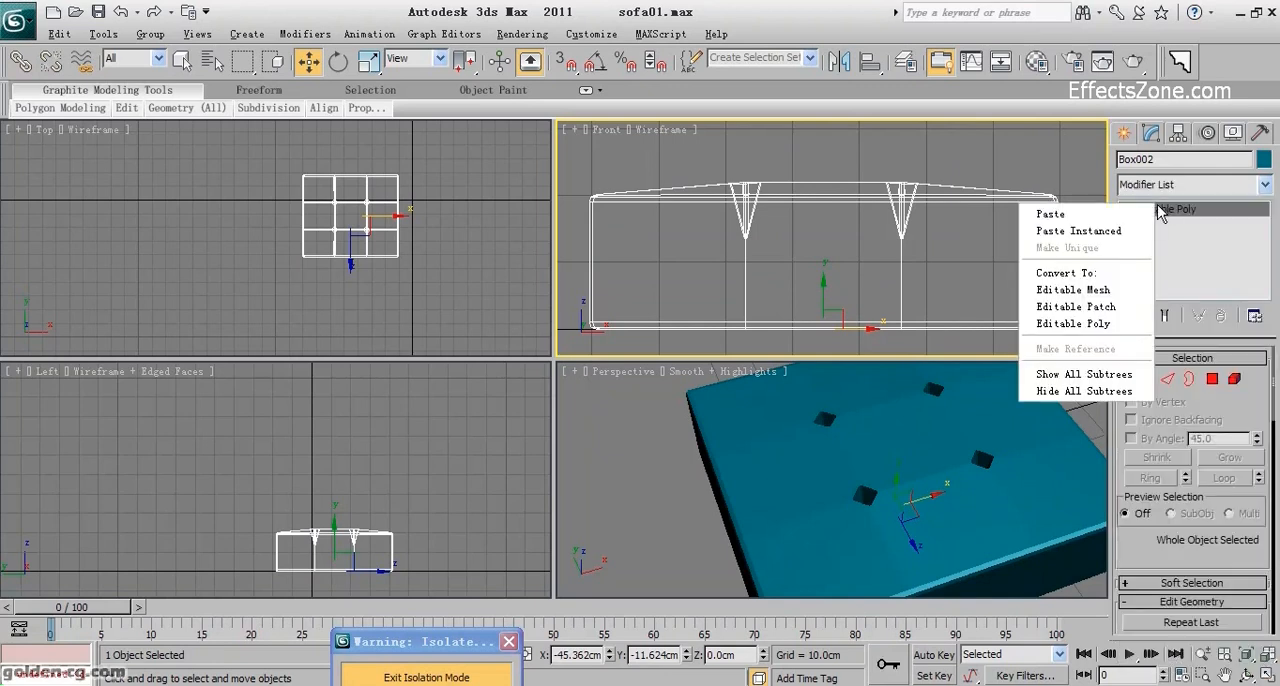
pyautogui.click(1127, 214)
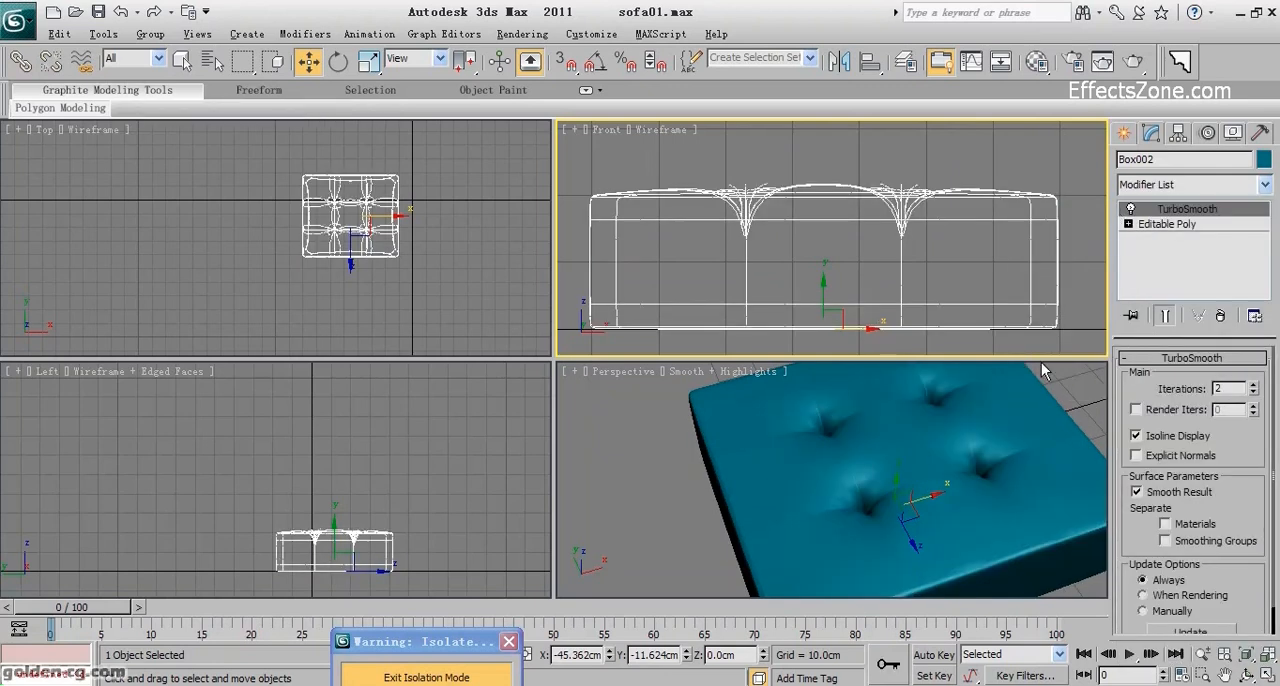
# Insert a Push modifier between the cushion's Editable Poly and TurboSmooth.
pyautogui.click(1174, 226)
pyautogui.click(1180, 186)
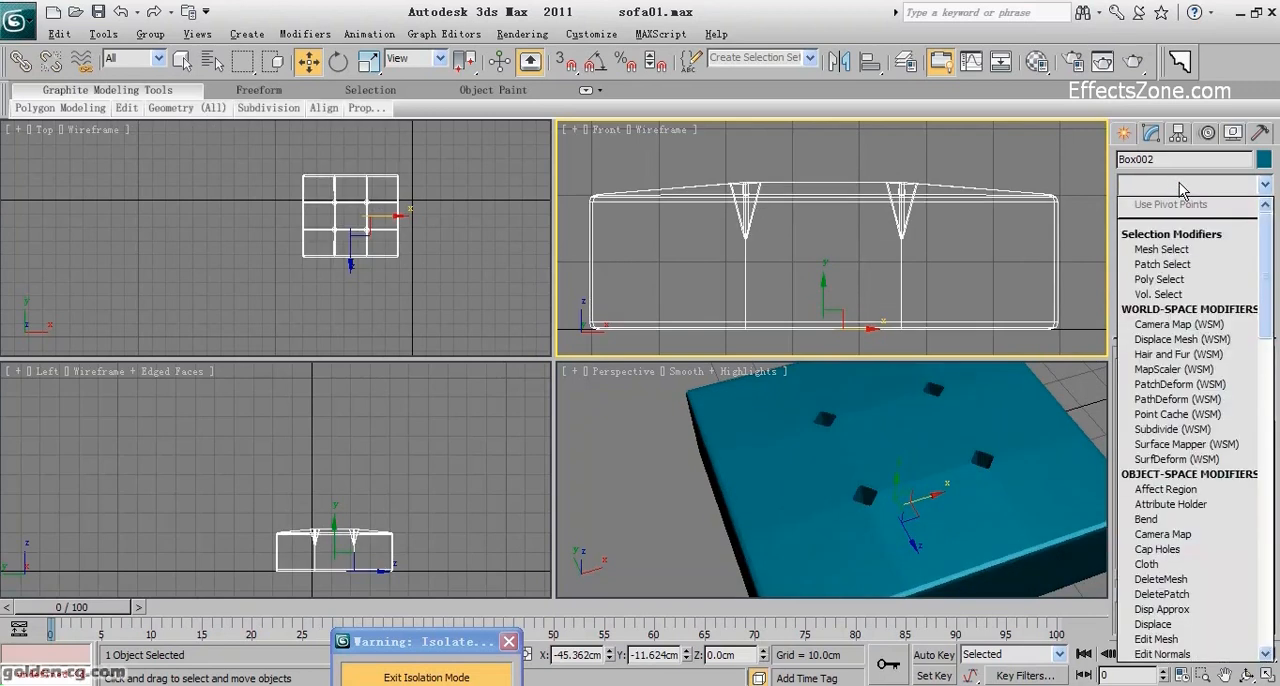
pyautogui.press('p')
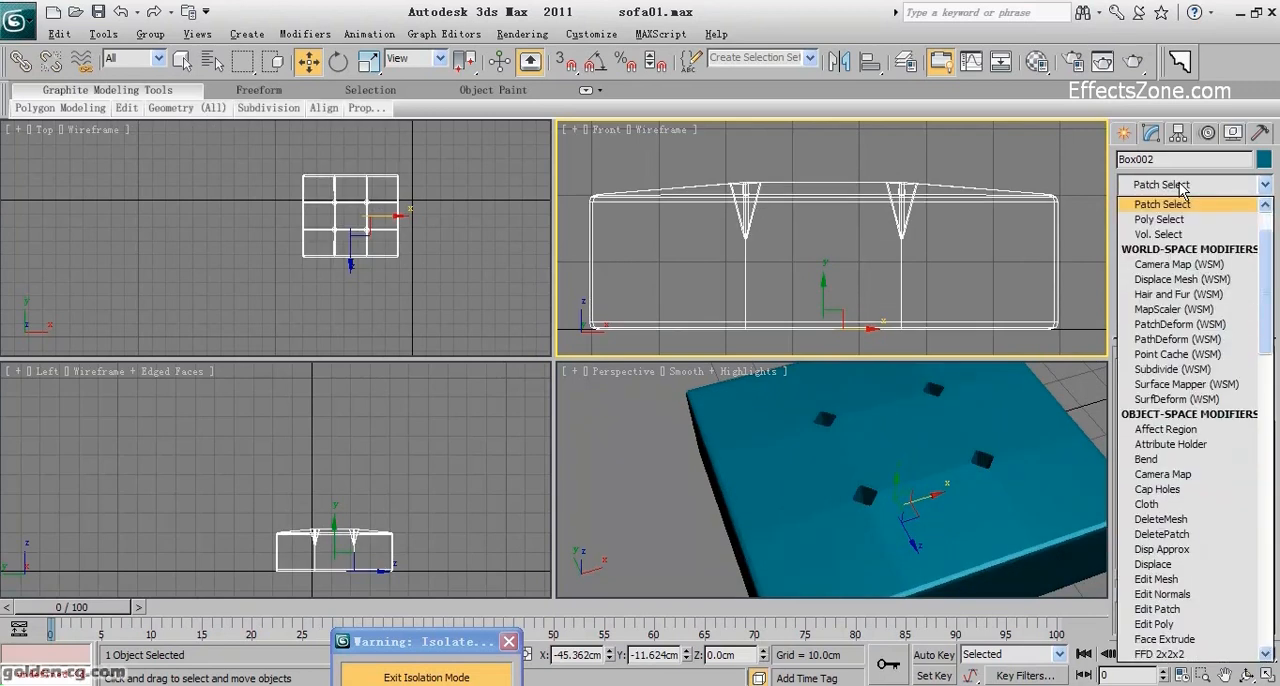
pyautogui.press('p')
pyautogui.press('p')
pyautogui.press('p')
pyautogui.press('p')
pyautogui.press('p')
pyautogui.press('p')
pyautogui.press('p')
pyautogui.press('p')
pyautogui.press('p')
pyautogui.press('p')
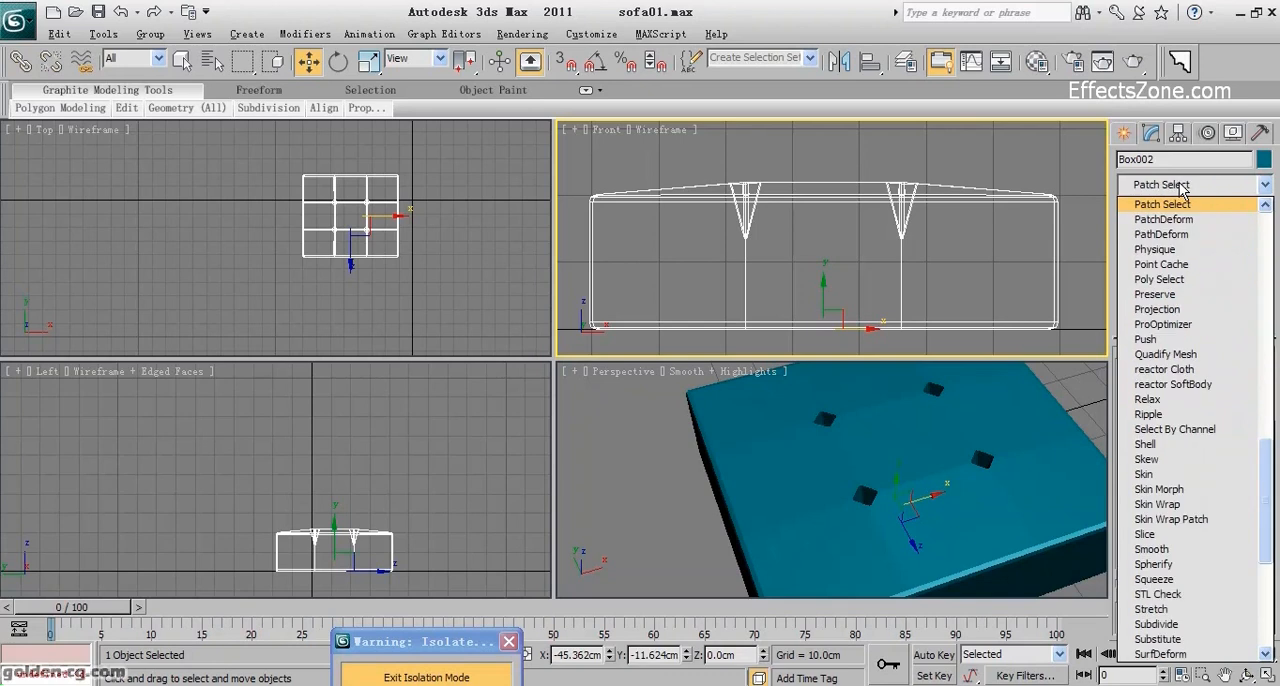
pyautogui.press('p')
pyautogui.press('p')
pyautogui.press('p')
pyautogui.press('p')
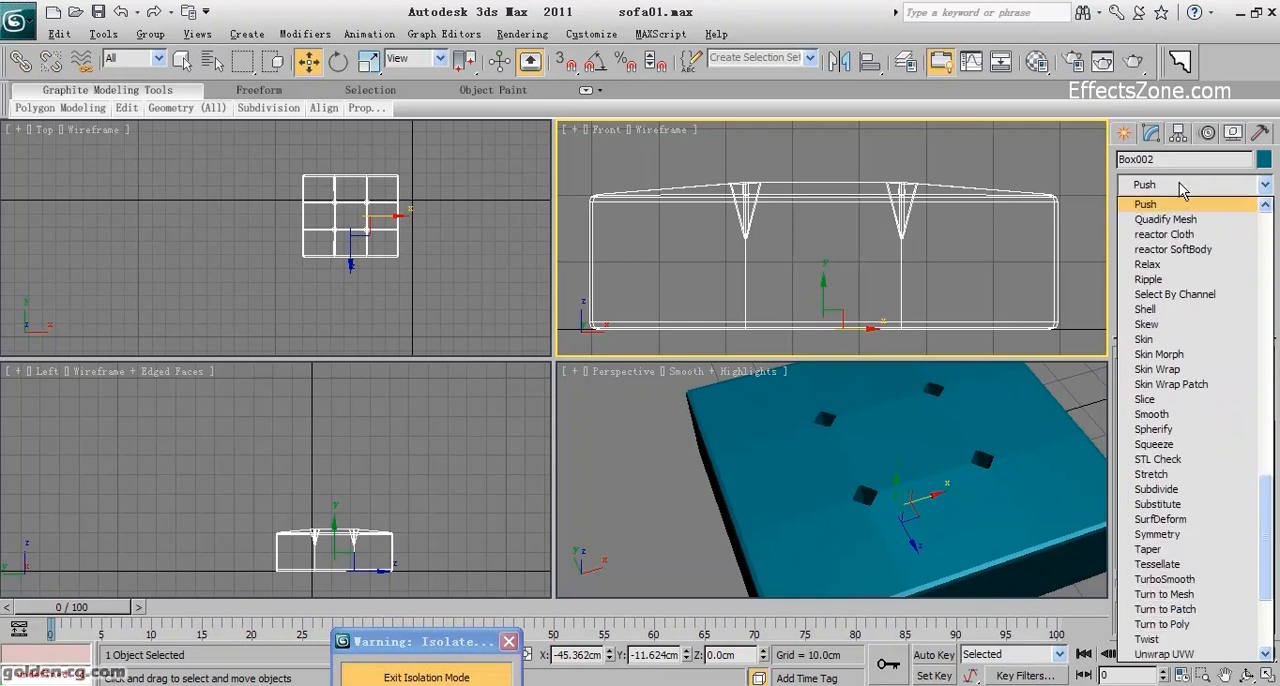
pyautogui.press('Return')
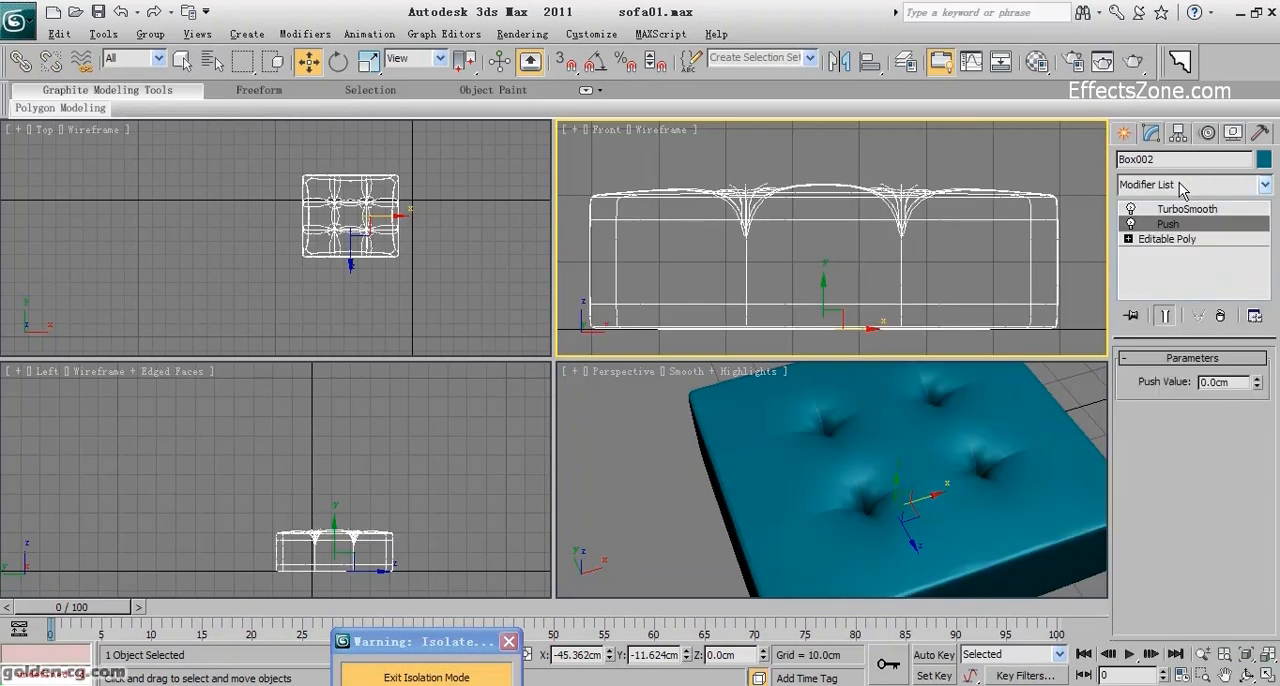
# Select the nine large panel polygons on top of the cushion in its Editable Poly level.
pyautogui.click(1174, 241)
pyautogui.click(1212, 379)
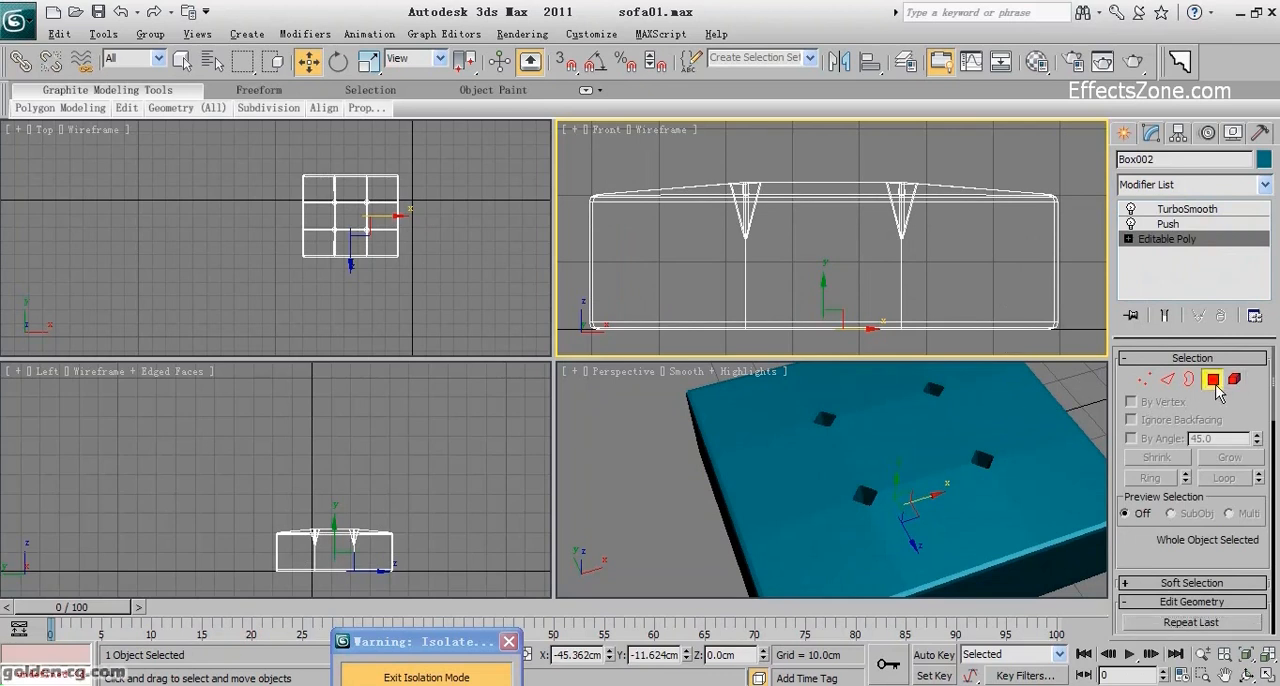
pyautogui.click(1060, 486)
pyautogui.keyDown('ctrl'); pyautogui.click(960, 487); pyautogui.keyUp('ctrl')
pyautogui.keyDown('ctrl'); pyautogui.click(820, 530); pyautogui.keyUp('ctrl')
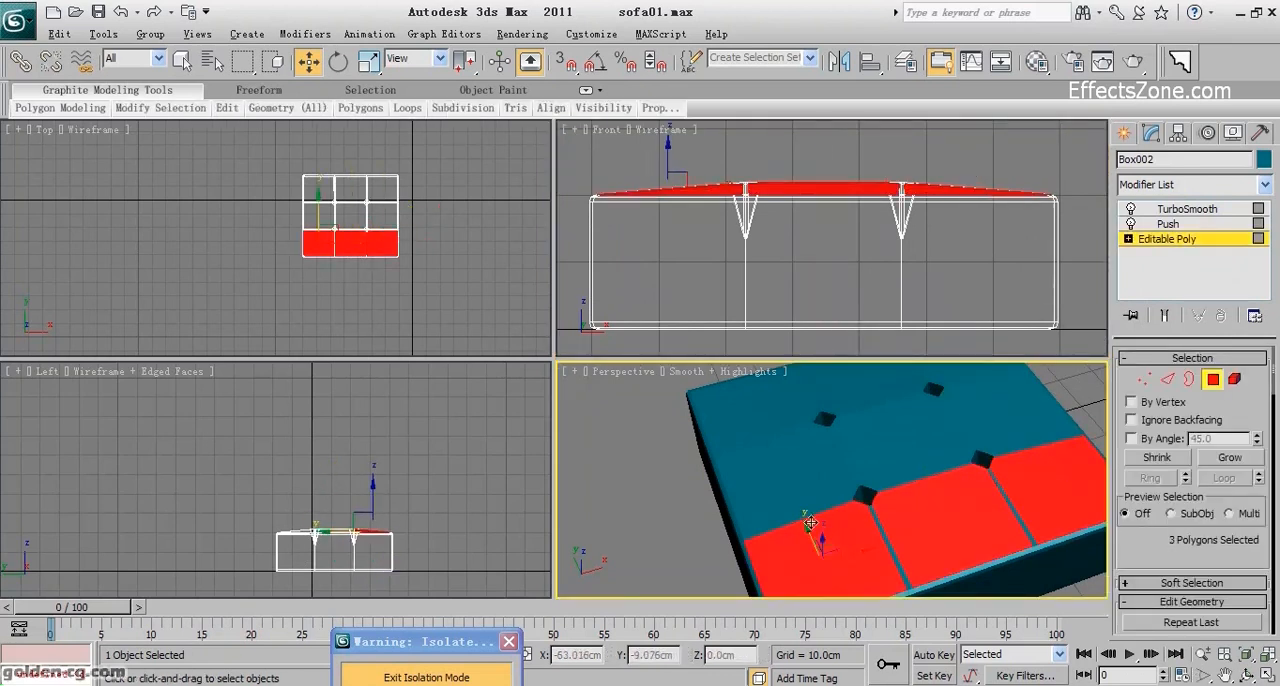
pyautogui.keyDown('ctrl'); pyautogui.click(800, 497); pyautogui.keyUp('ctrl')
pyautogui.keyDown('ctrl'); pyautogui.click(887, 443); pyautogui.keyUp('ctrl')
pyautogui.keyDown('ctrl'); pyautogui.click(1013, 426); pyautogui.keyUp('ctrl')
pyautogui.moveTo(1013, 426); pyautogui.dragTo(900, 540, button='middle')
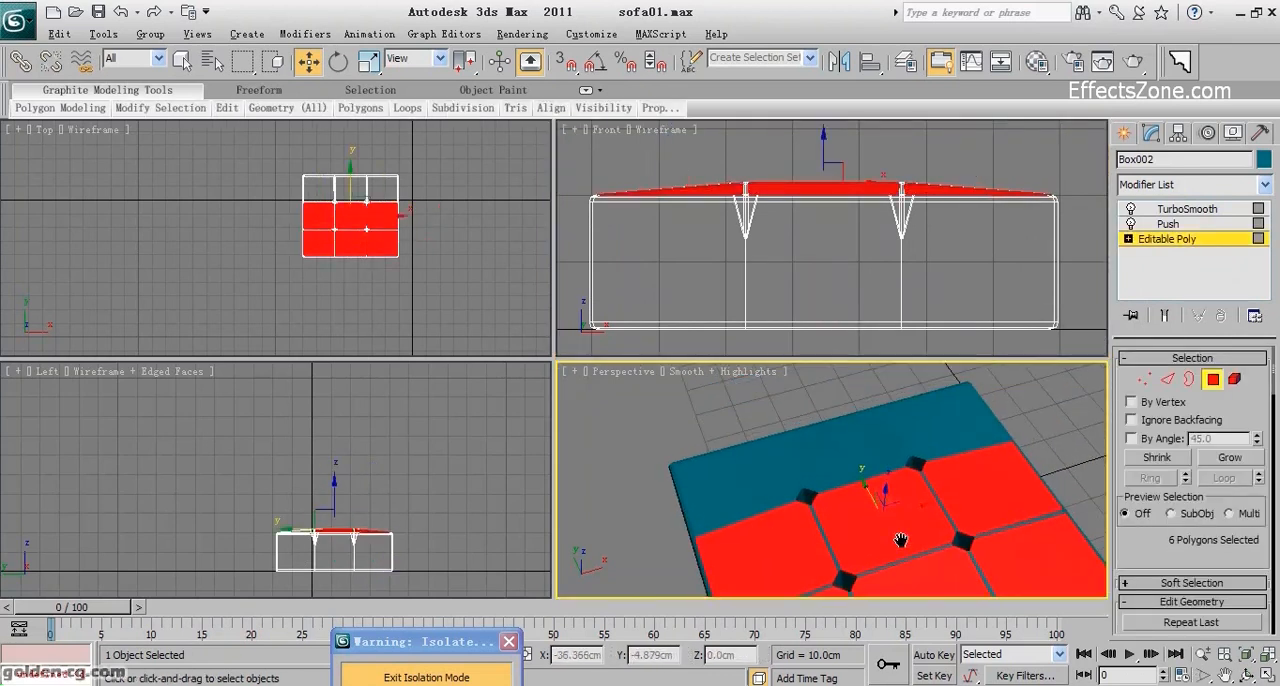
pyautogui.keyDown('ctrl'); pyautogui.click(935, 445); pyautogui.keyUp('ctrl')
pyautogui.keyDown('ctrl'); pyautogui.click(851, 449); pyautogui.keyUp('ctrl')
pyautogui.keyDown('ctrl'); pyautogui.click(736, 492); pyautogui.keyUp('ctrl')
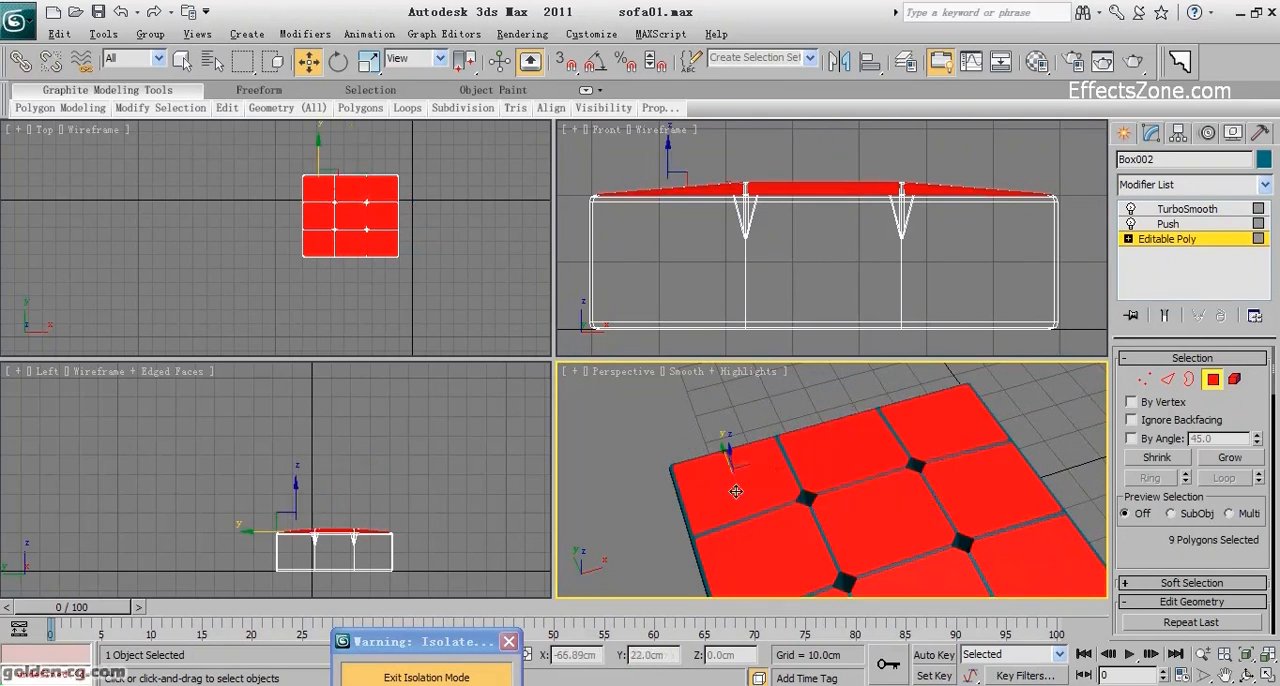
# Puff up the selected cushion panels by setting the Push modifier's value to 1.273 cm.
pyautogui.moveTo(905, 508); pyautogui.dragTo(906, 424, button='middle')
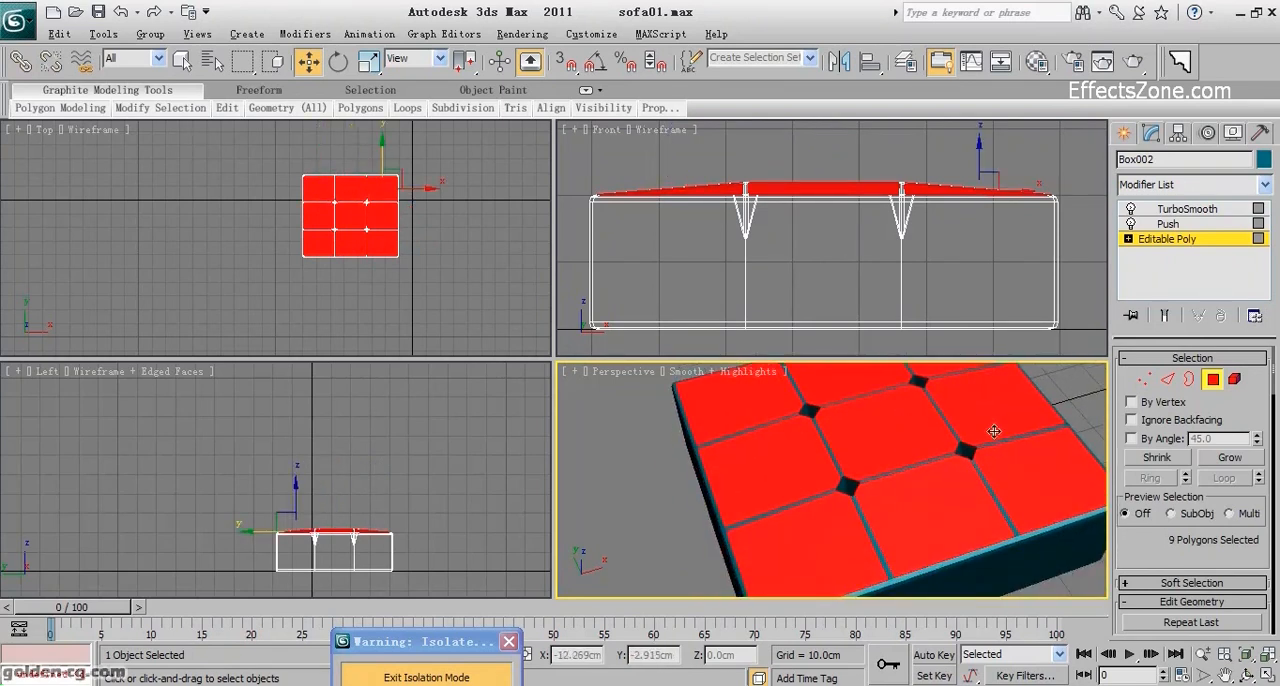
pyautogui.click(1168, 224)
pyautogui.moveTo(1260, 383); pyautogui.dragTo(1221, 514)
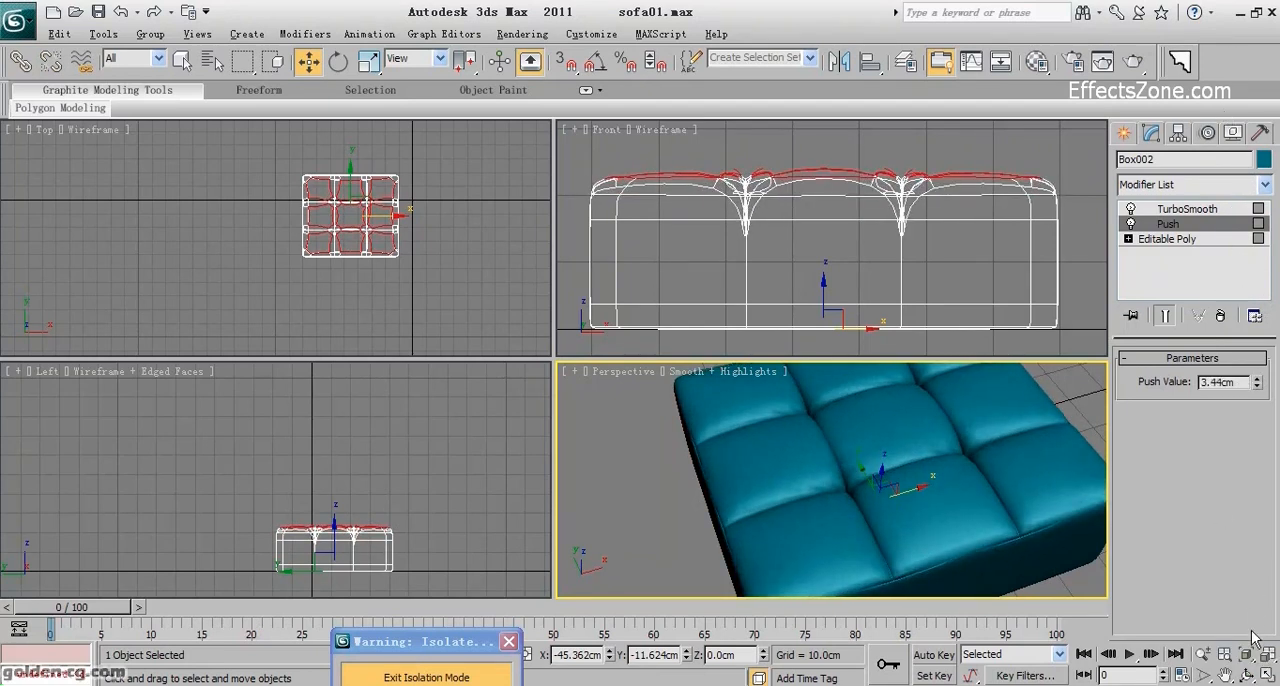
pyautogui.click(1247, 677)
pyautogui.moveTo(848, 551); pyautogui.dragTo(857, 475)
pyautogui.scroll(3, 860, 472)
pyautogui.moveTo(1257, 385); pyautogui.dragTo(1257, 450)
pyautogui.moveTo(780, 479); pyautogui.dragTo(878, 500)
pyautogui.scroll(3, 836, 500)
pyautogui.scroll(3, 851, 488)
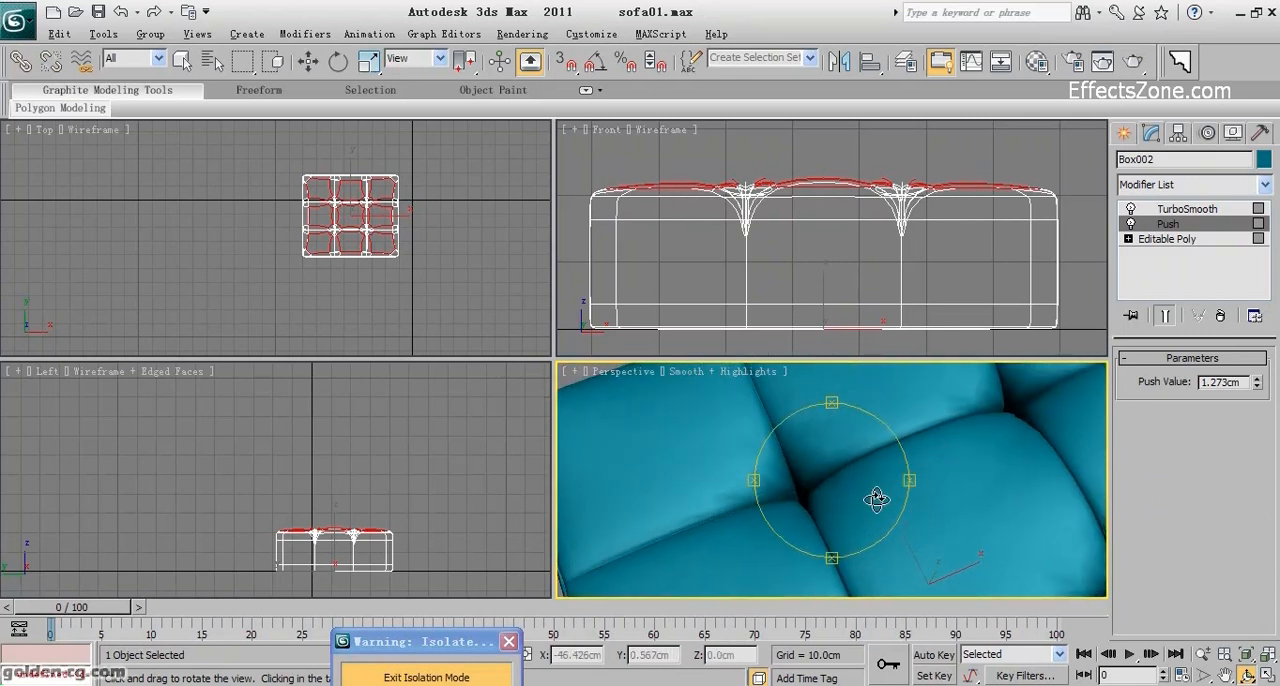
# Lower the Push value to 0.95 cm with TurboSmooth temporarily turned off, and turn TurboSmooth back on.
pyautogui.click(1132, 210)
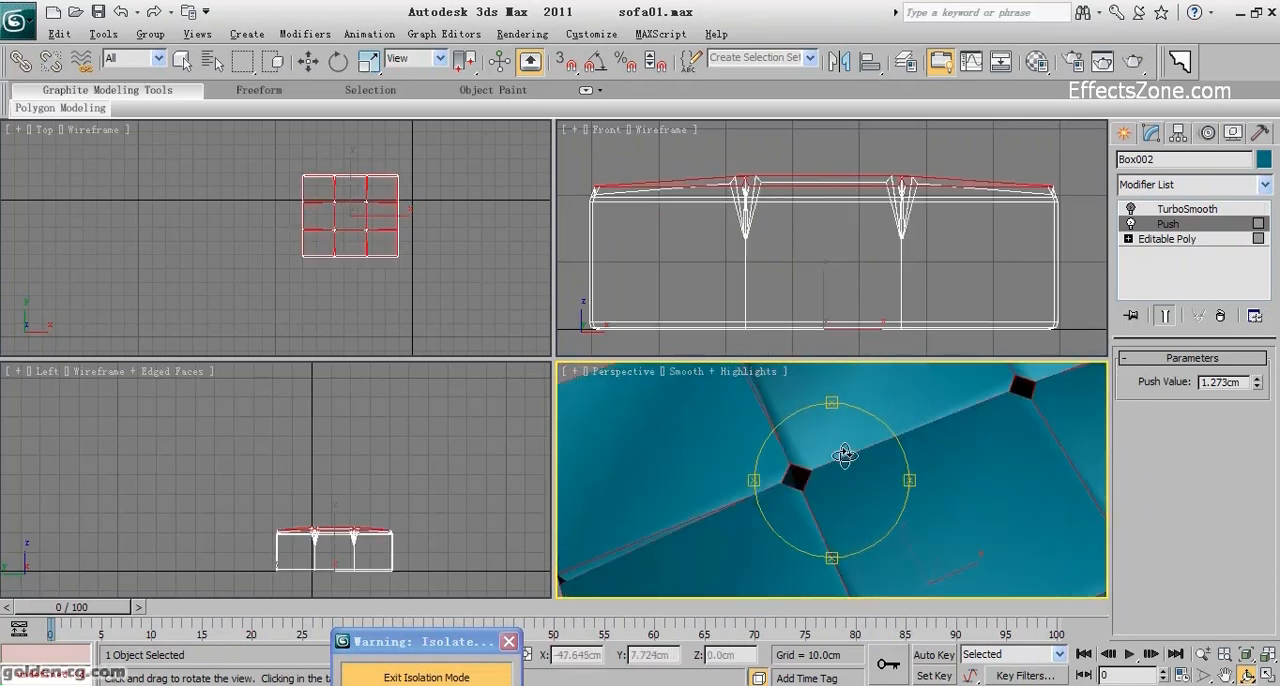
pyautogui.moveTo(1257, 391); pyautogui.dragTo(1257, 409)
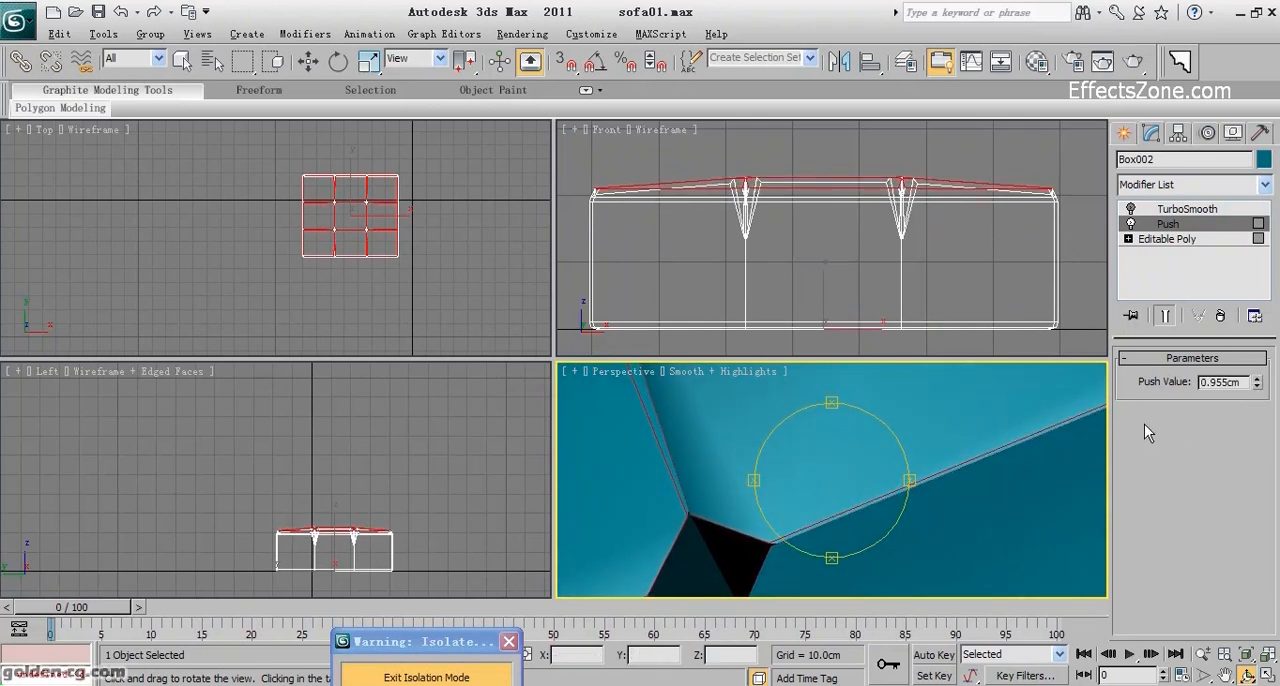
pyautogui.moveTo(837, 451); pyautogui.dragTo(946, 349)
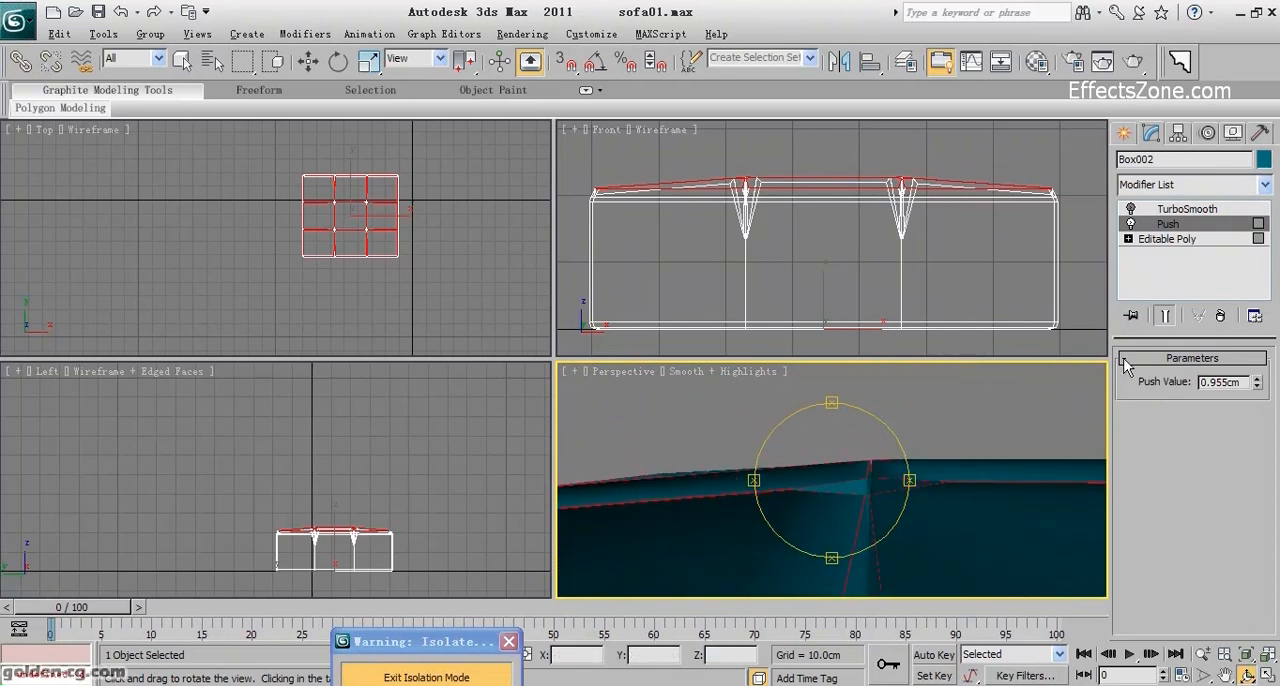
pyautogui.moveTo(925, 469); pyautogui.dragTo(808, 540)
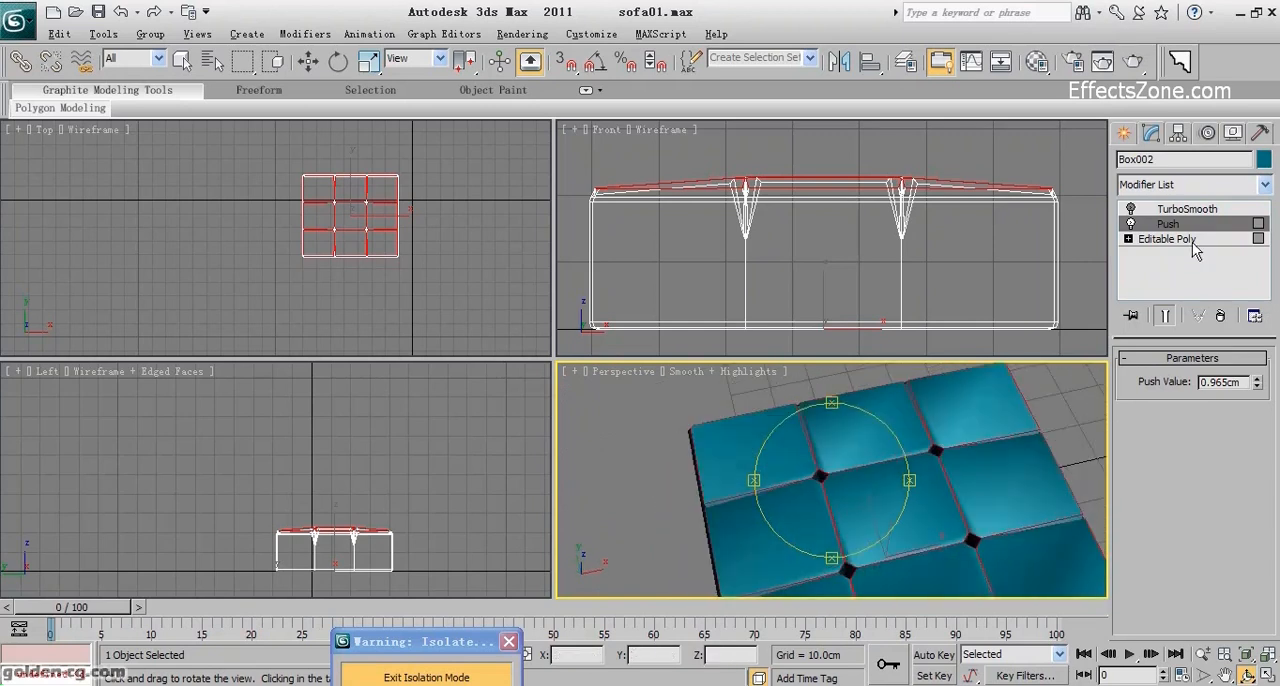
pyautogui.click(1131, 209)
# Enter vertex editing on the cushion's Editable Poly and display edged faces in the perspective view.
pyautogui.moveTo(829, 500); pyautogui.dragTo(811, 438)
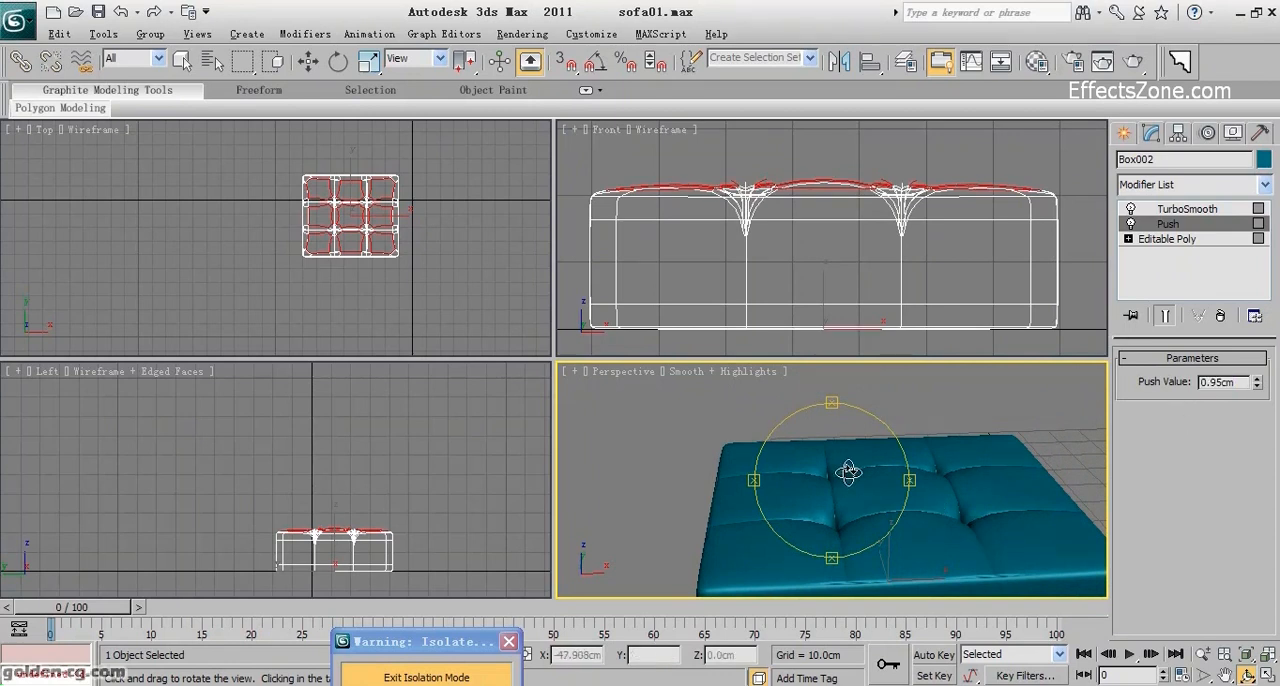
pyautogui.moveTo(849, 473); pyautogui.dragTo(839, 578)
pyautogui.moveTo(860, 506); pyautogui.dragTo(888, 430)
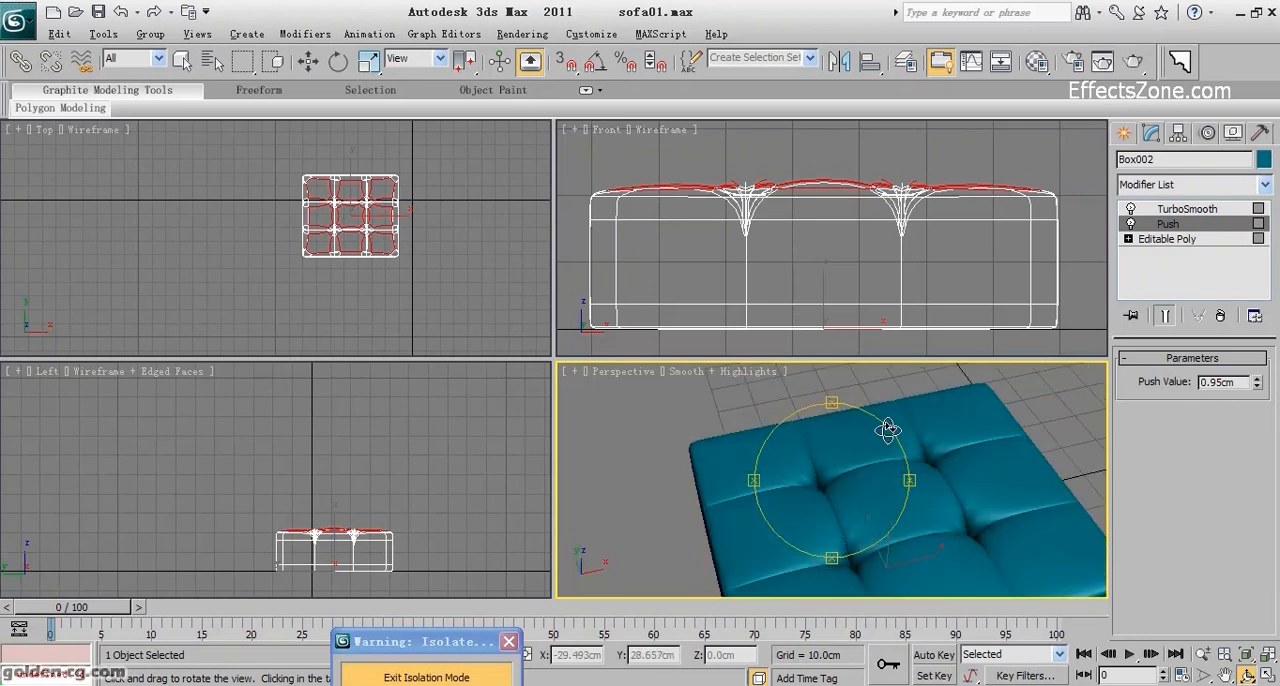
pyautogui.moveTo(966, 453); pyautogui.dragTo(781, 543)
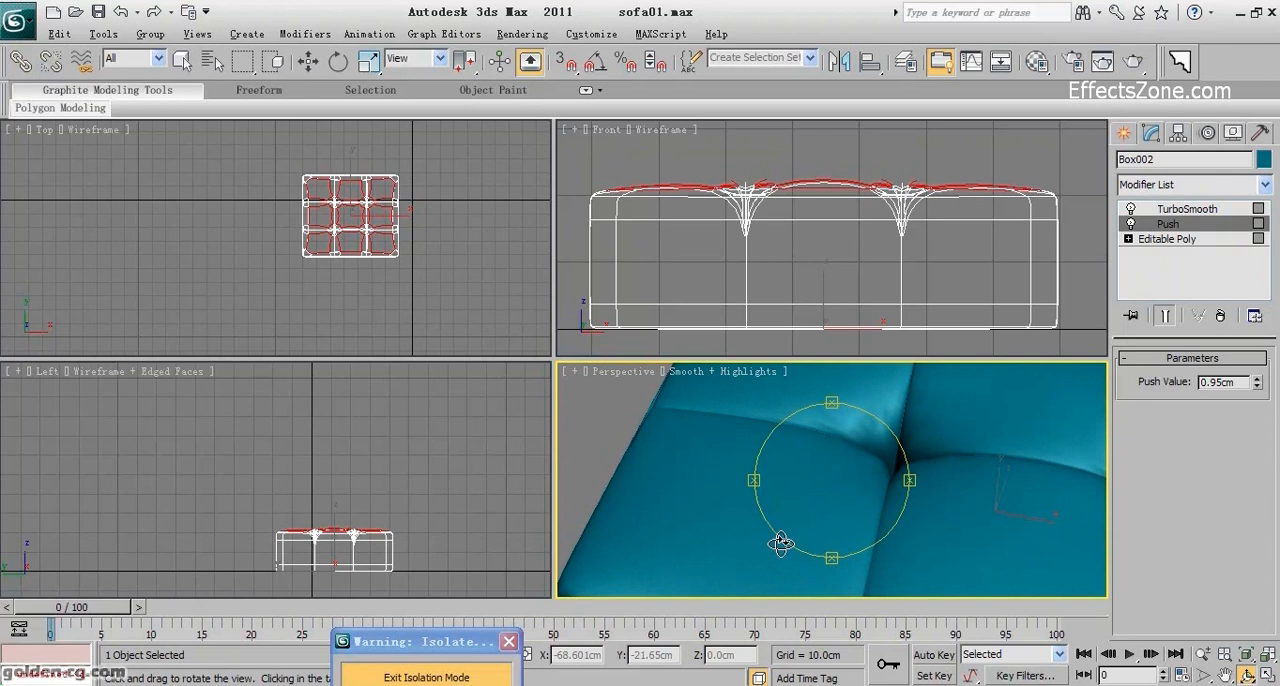
pyautogui.moveTo(842, 481); pyautogui.dragTo(863, 430)
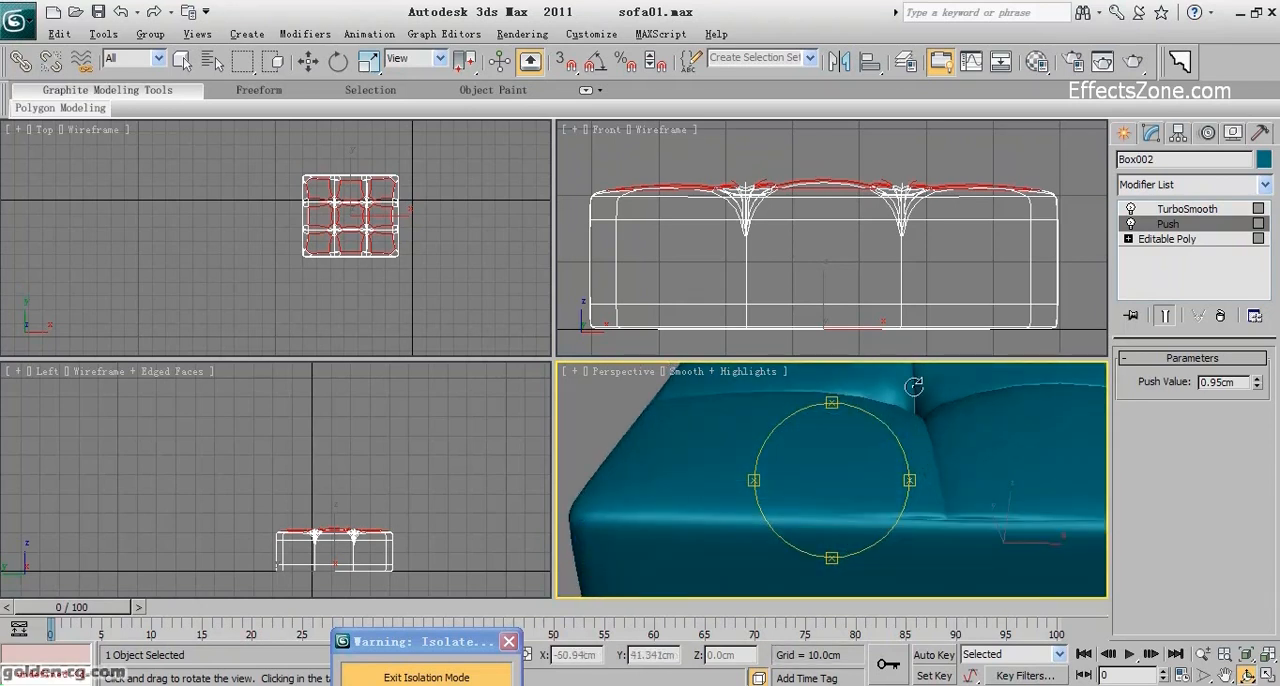
pyautogui.click(1193, 238)
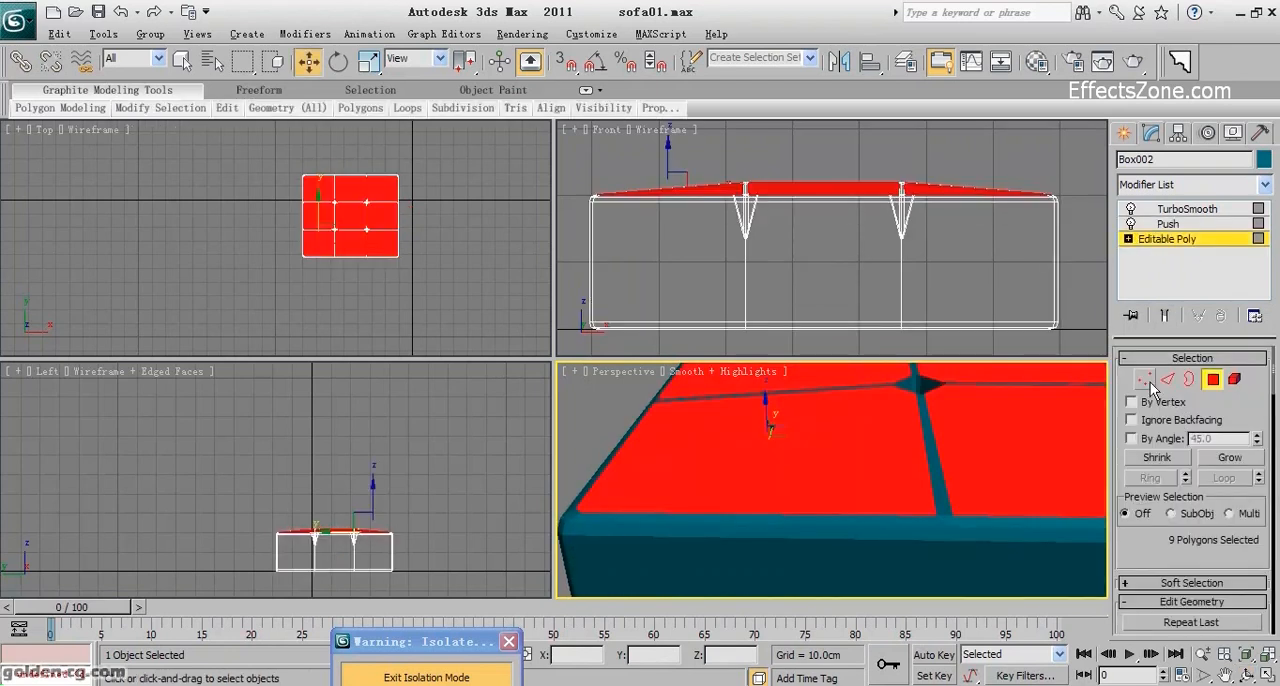
pyautogui.click(1144, 379)
pyautogui.moveTo(800, 457); pyautogui.dragTo(985, 535, button='middle')
pyautogui.press('F4')
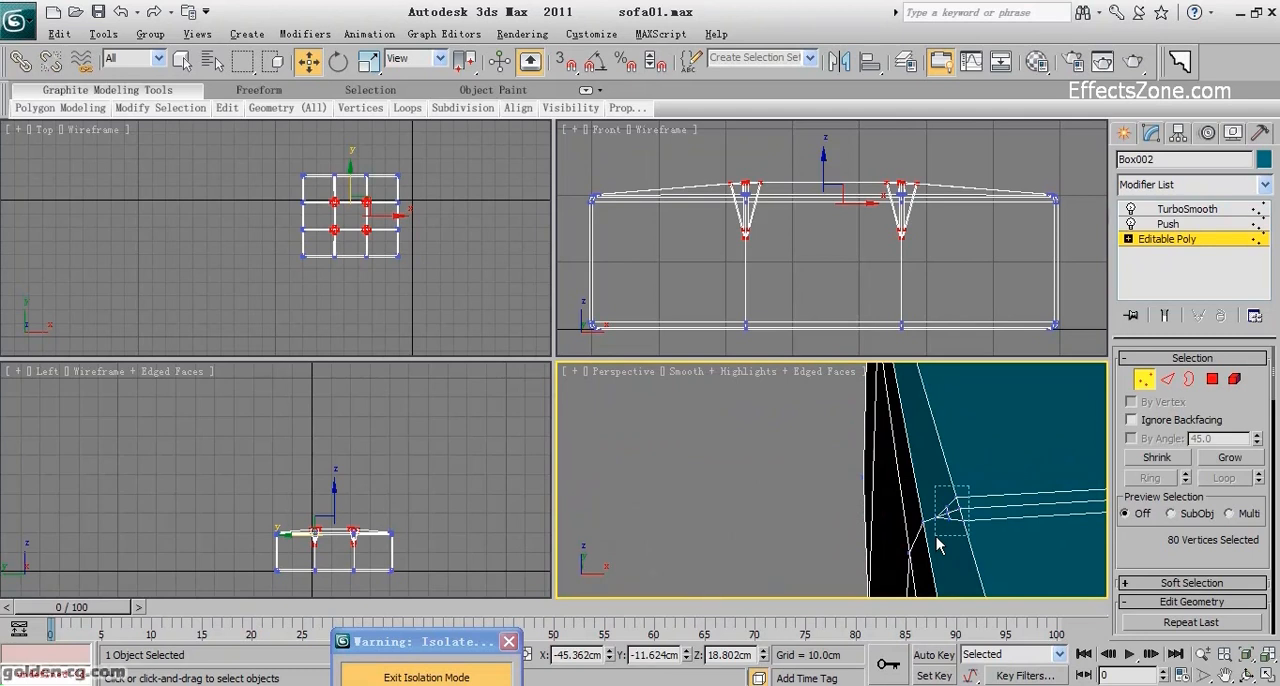
# Weld the clustered vertices where the front cross seam meets the cushion's left edge, using a 5.481 cm threshold.
pyautogui.moveTo(936, 545); pyautogui.dragTo(935, 546)
pyautogui.scroll(-4, 1186, 518)
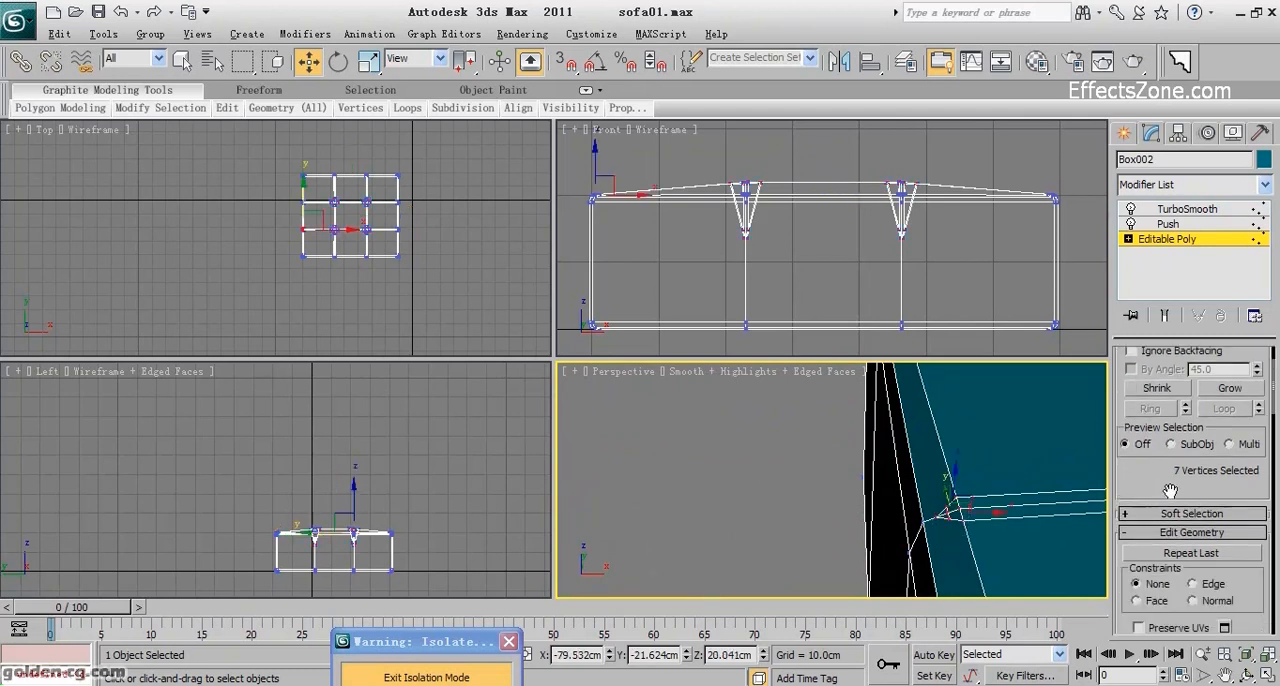
pyautogui.scroll(-8, 1186, 518)
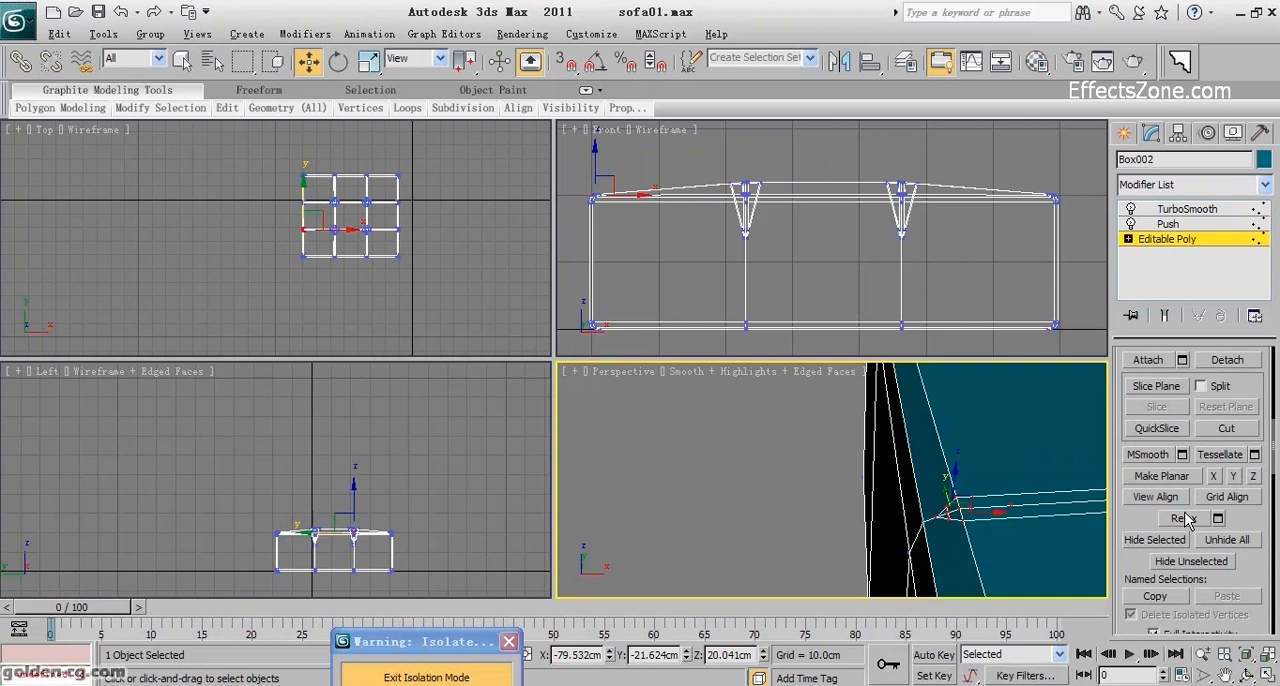
pyautogui.click(1174, 440)
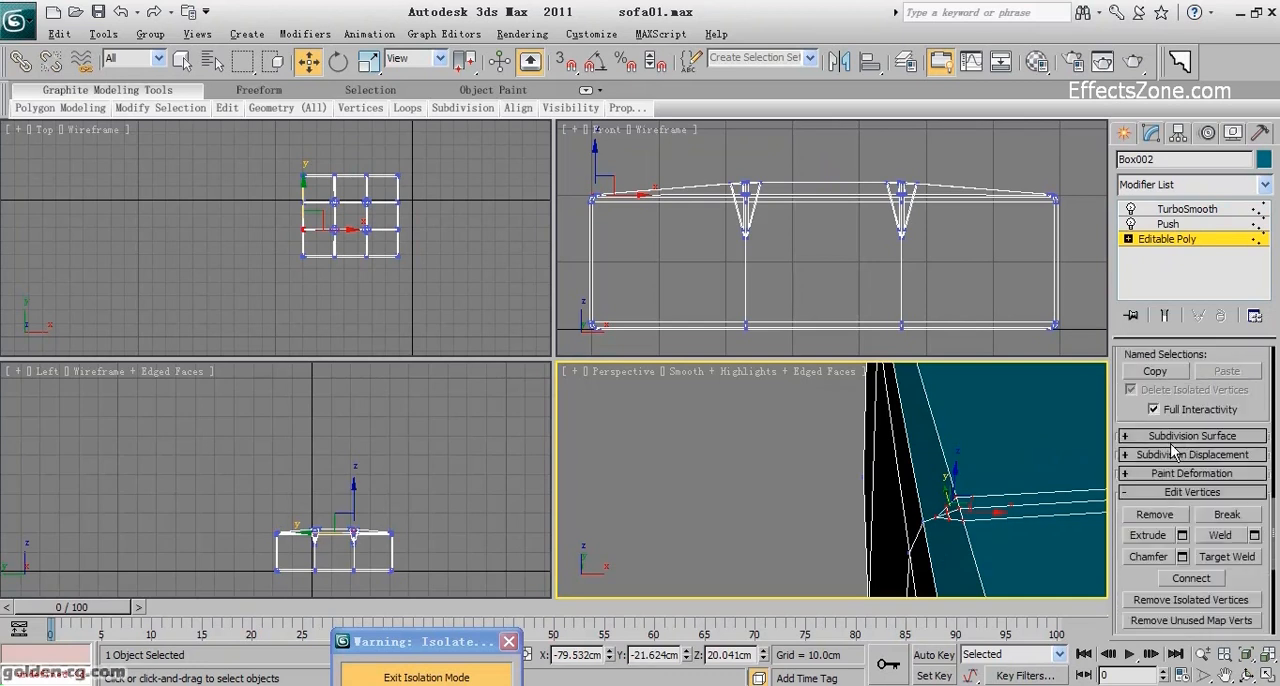
pyautogui.click(1254, 535)
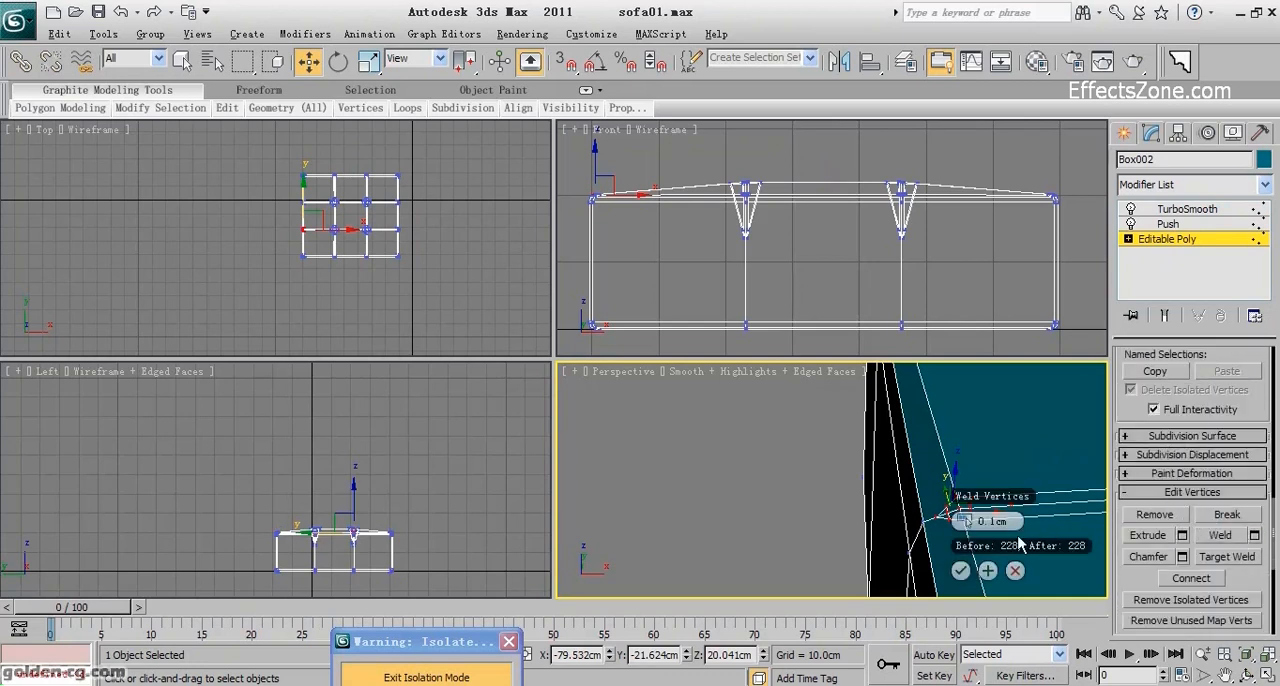
pyautogui.moveTo(970, 522); pyautogui.dragTo(968, 518)
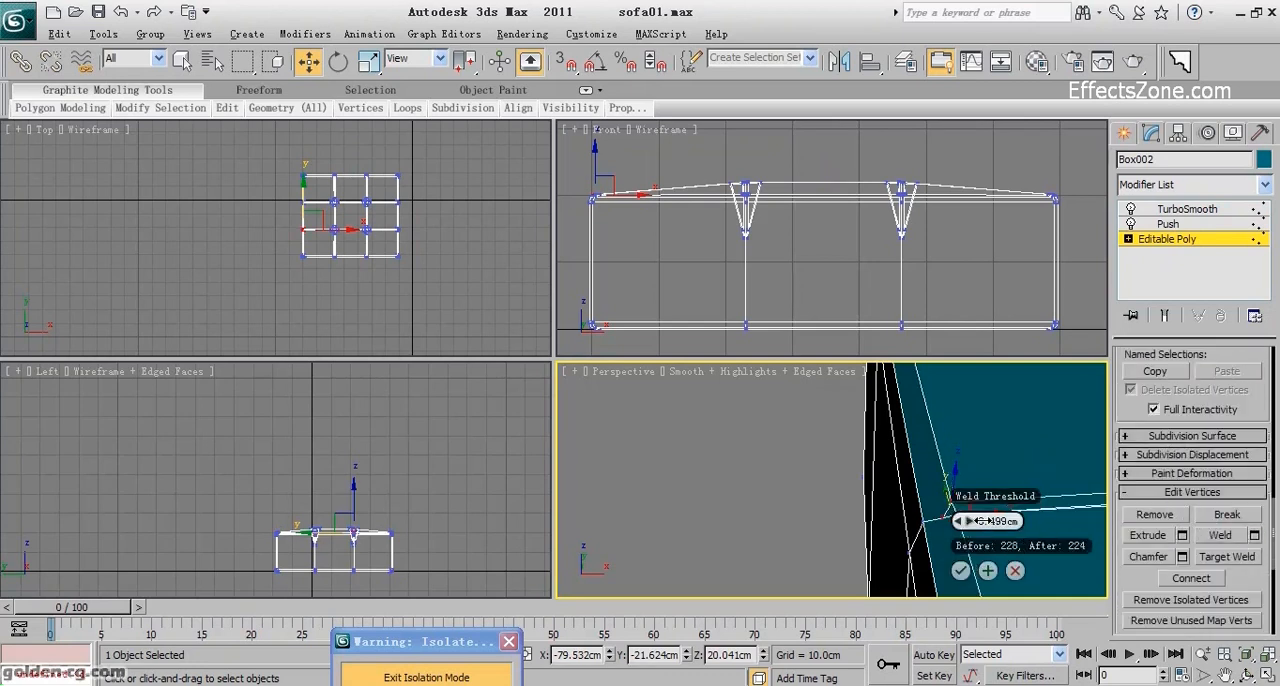
pyautogui.click(986, 571)
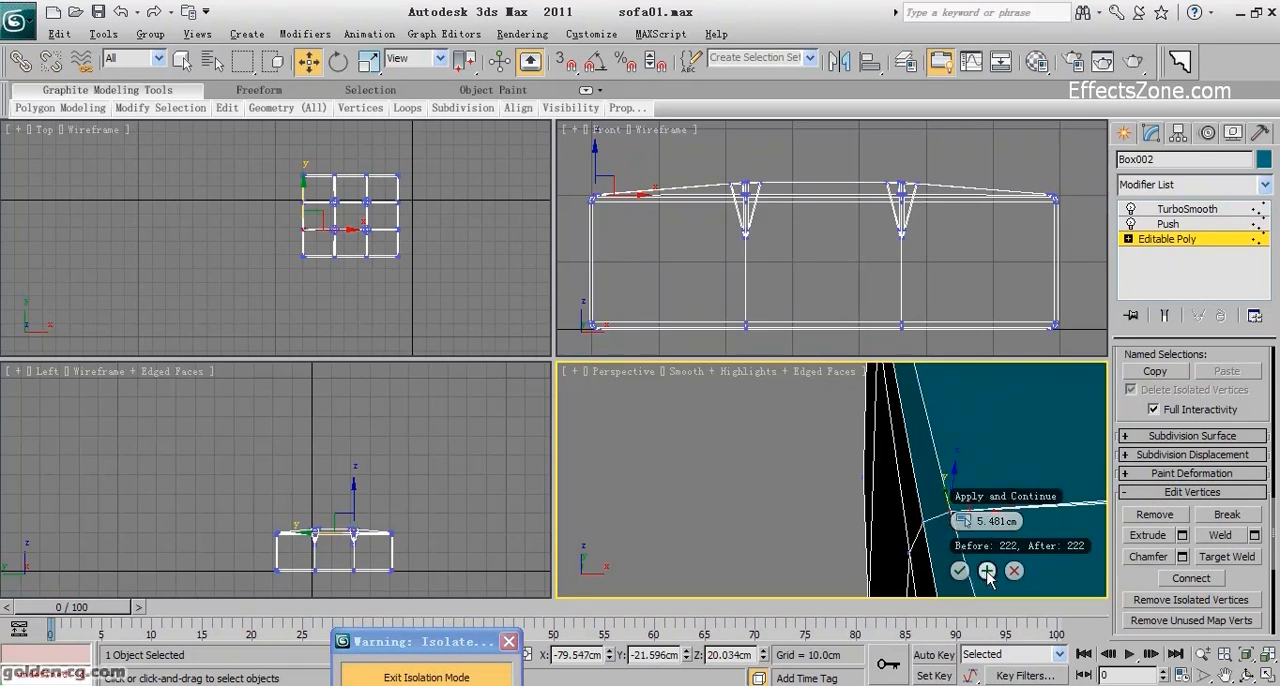
# Weld the clustered vertices where the rear cross seam meets the cushion's left edge, keeping the 5.481 cm threshold.
pyautogui.moveTo(1000, 496); pyautogui.dragTo(656, 415)
pyautogui.moveTo(946, 487); pyautogui.dragTo(988, 530, button='middle')
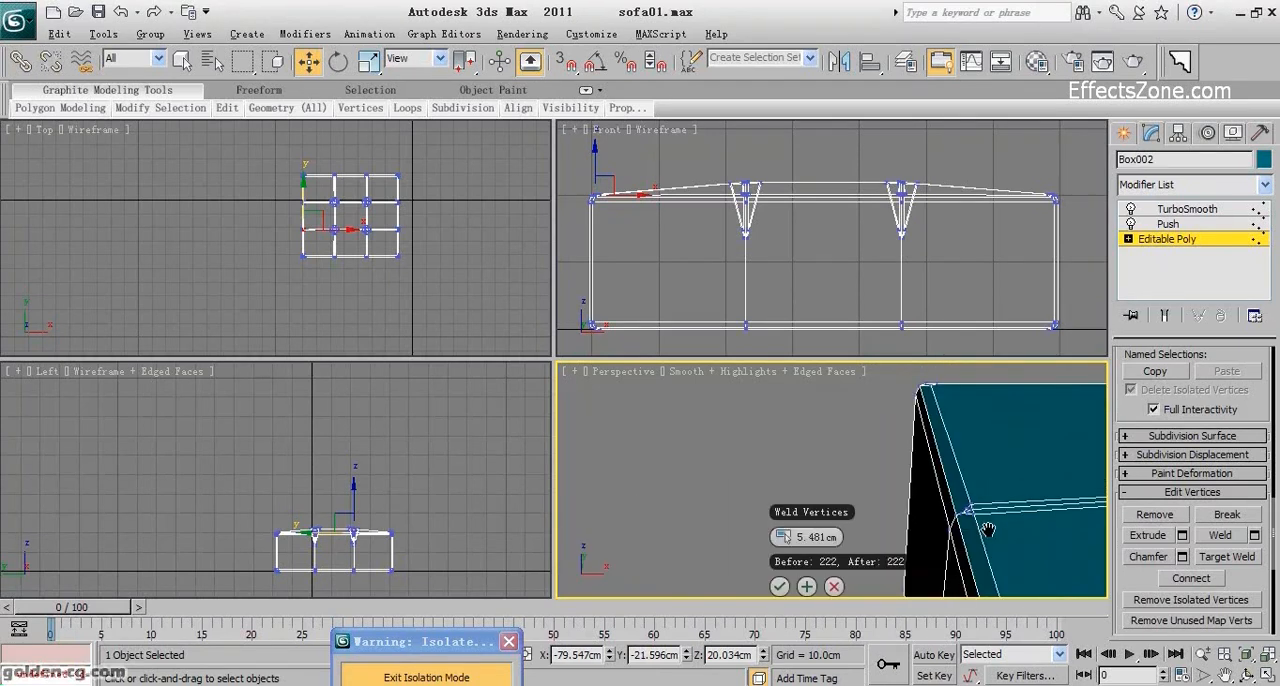
pyautogui.moveTo(963, 523); pyautogui.dragTo(961, 525)
pyautogui.scroll(3, 963, 525)
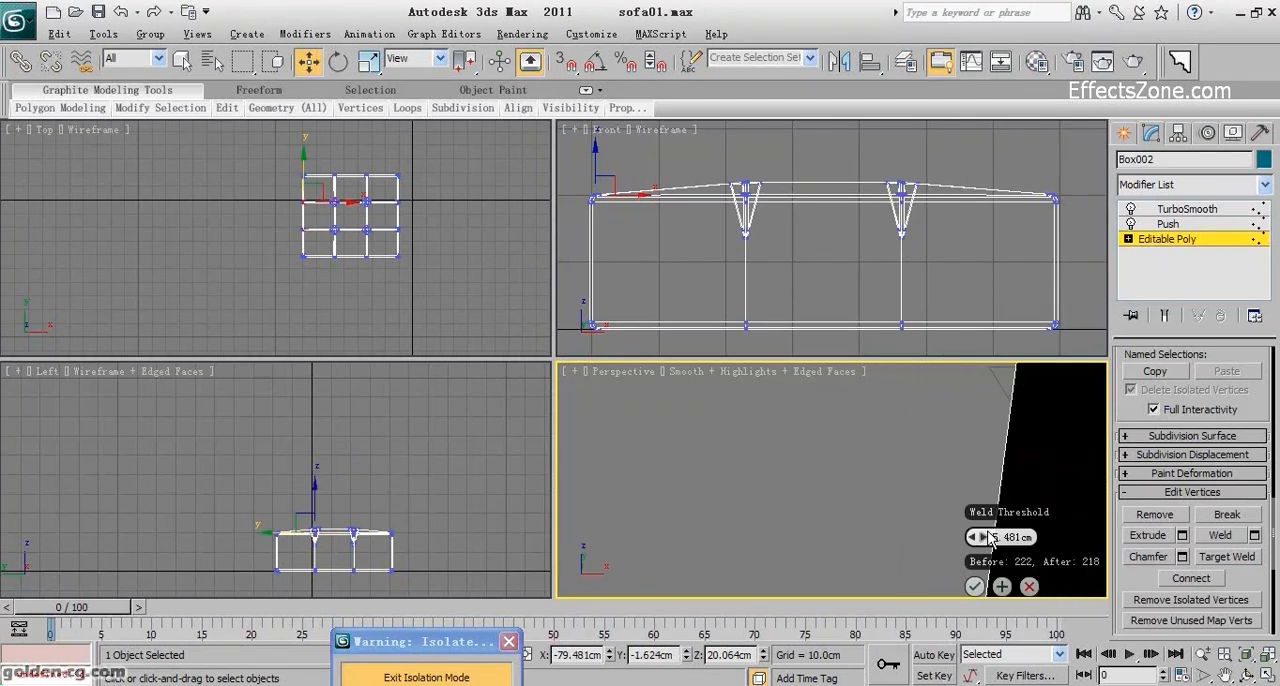
pyautogui.moveTo(910, 514); pyautogui.dragTo(837, 507, button='middle')
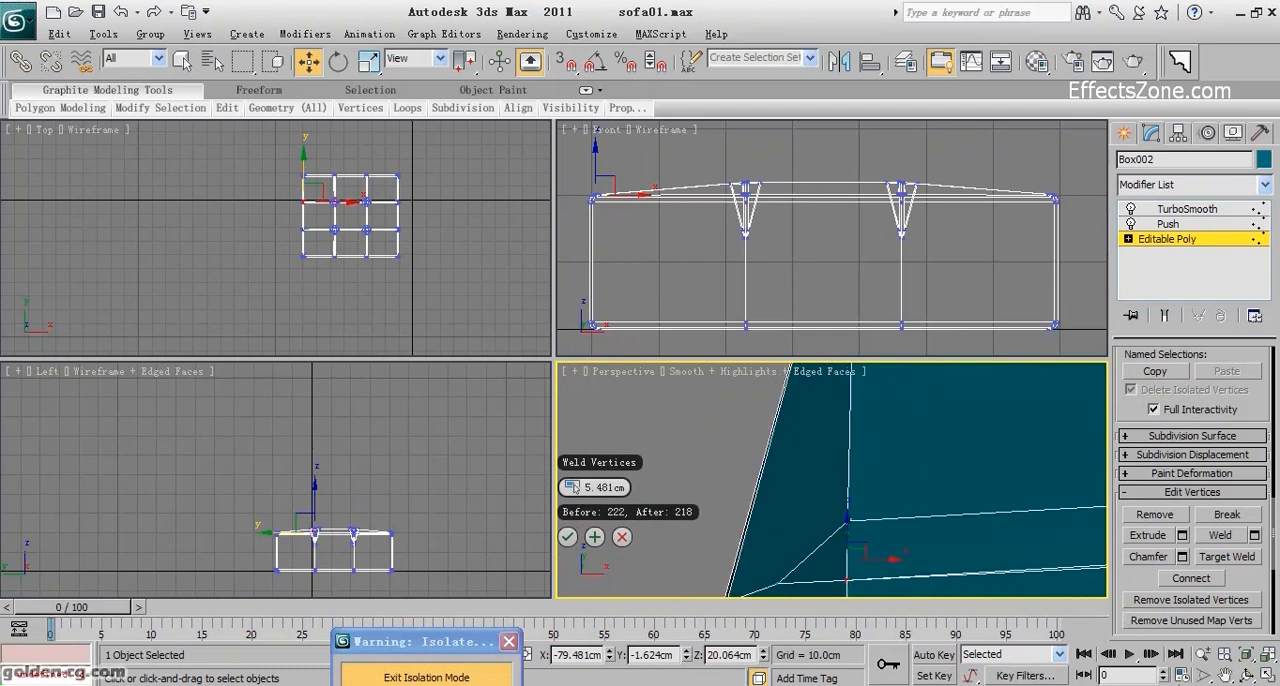
pyautogui.click(1202, 656)
pyautogui.moveTo(892, 462); pyautogui.dragTo(895, 501)
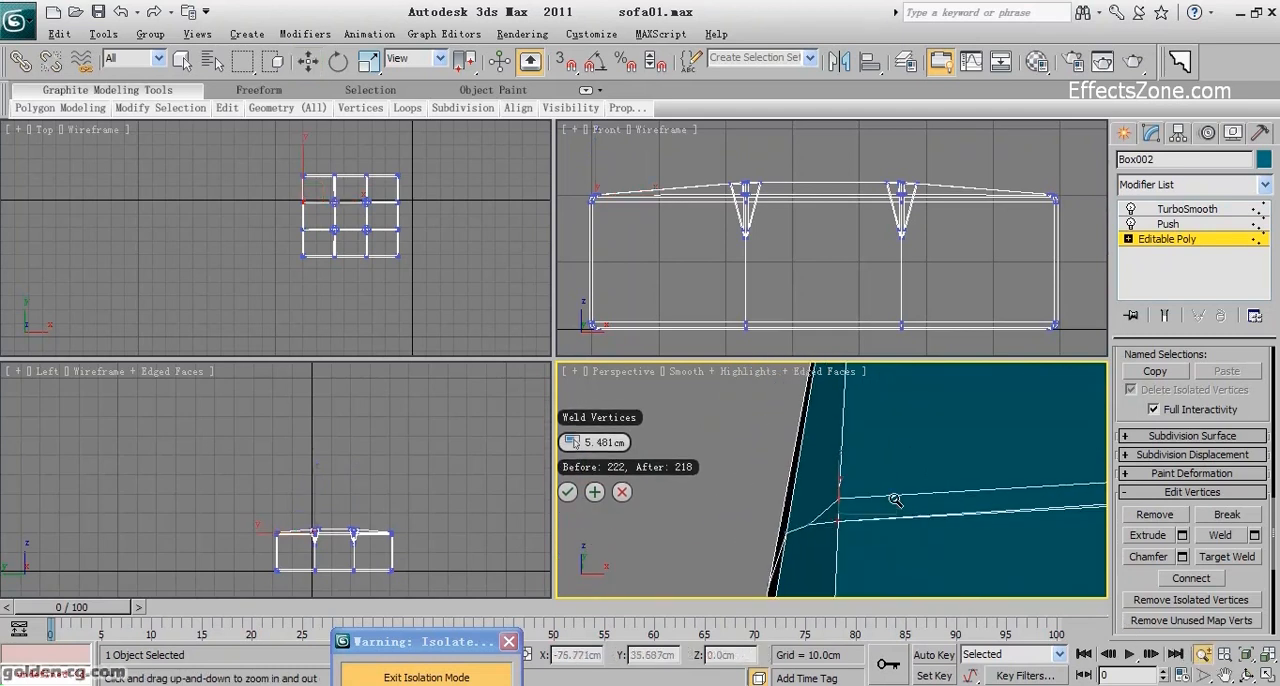
pyautogui.click(594, 491)
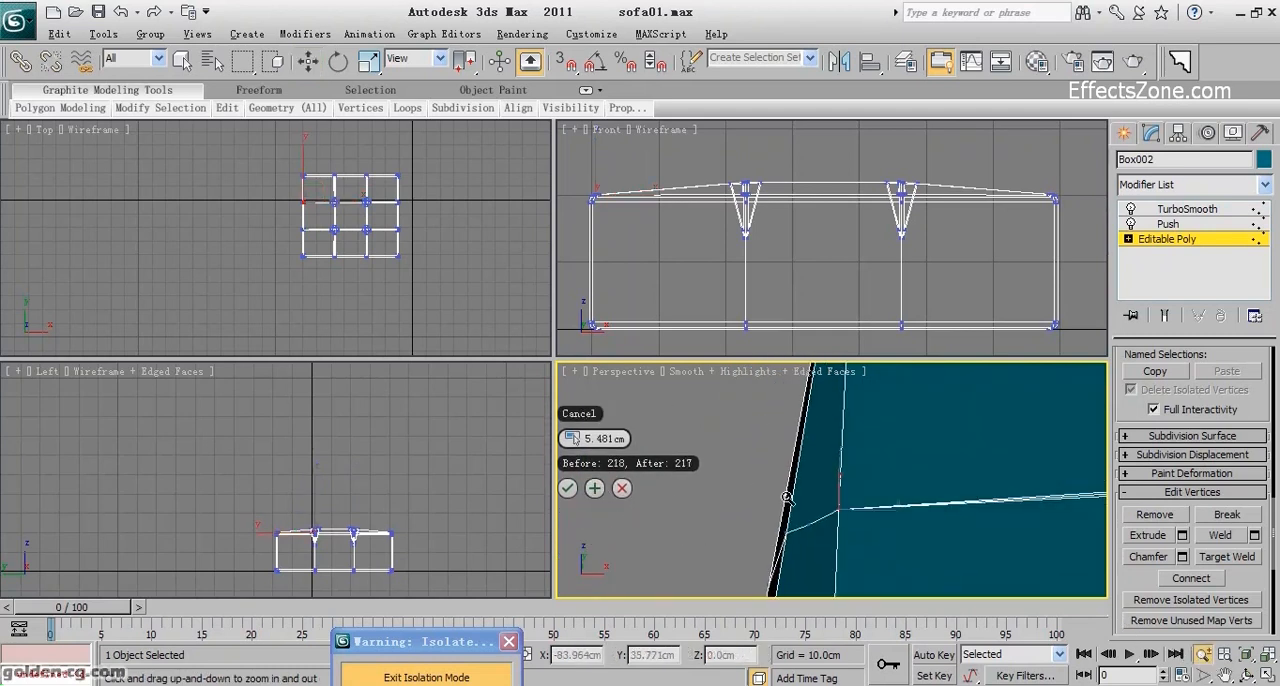
pyautogui.rightClick(868, 494)
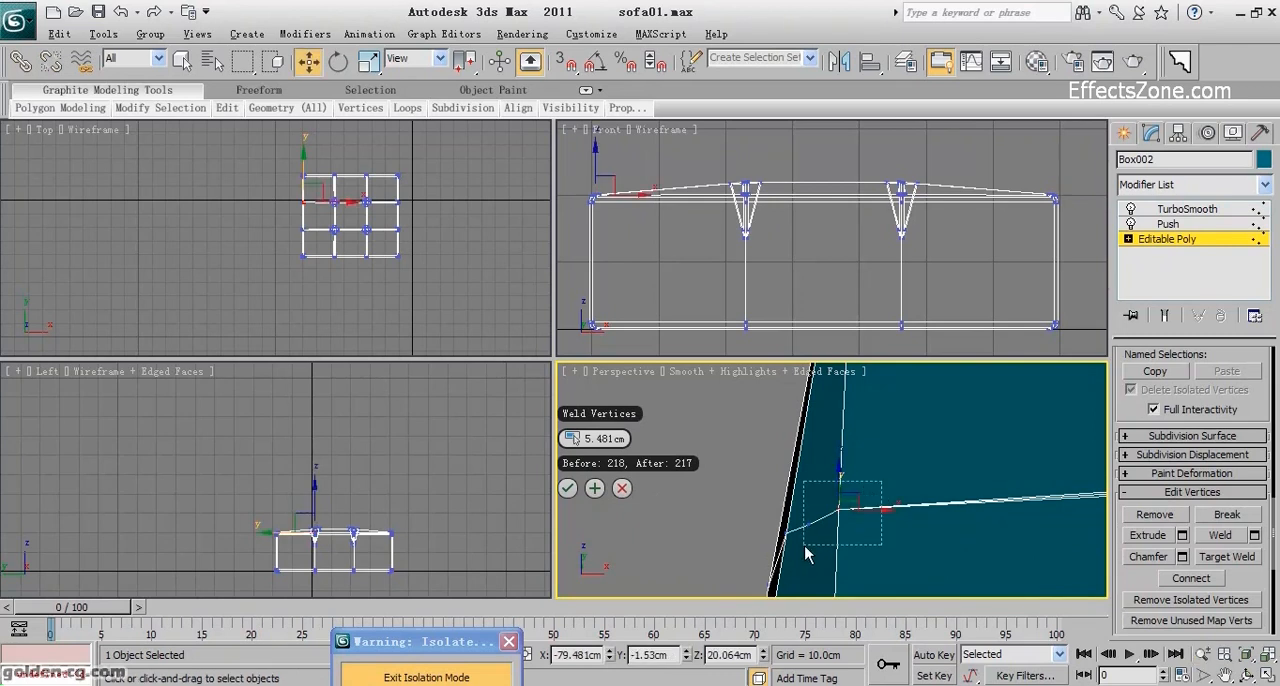
pyautogui.moveTo(820, 542); pyautogui.dragTo(799, 543)
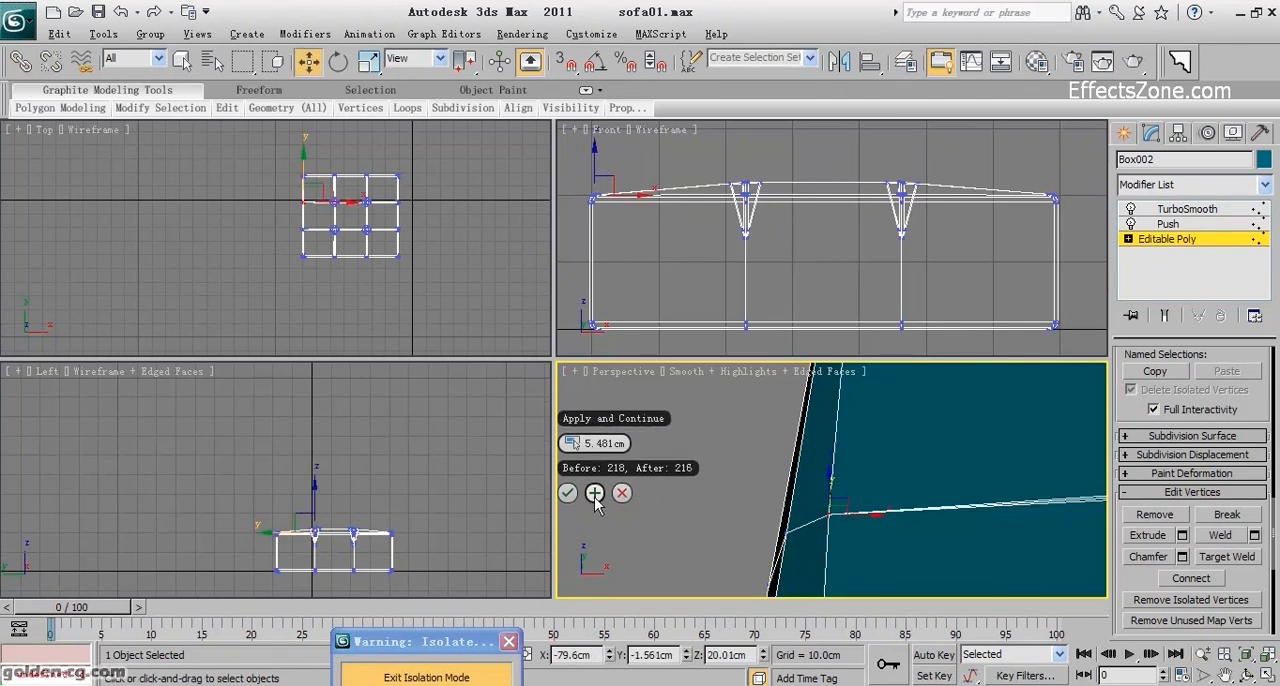
# Examine the seam ends along the cushion's other top edges for vertex clusters that still need welding.
pyautogui.moveTo(845, 410); pyautogui.dragTo(831, 502, button='middle')
pyautogui.scroll(-5, 831, 502)
pyautogui.moveTo(900, 562); pyautogui.dragTo(803, 572, button='middle')
pyautogui.moveTo(1020, 564); pyautogui.dragTo(887, 500, button='middle')
pyautogui.scroll(-6, 915, 524)
pyautogui.scroll(1, 805, 522)
pyautogui.moveTo(805, 522); pyautogui.dragTo(854, 514, button='middle')
pyautogui.scroll(8, 869, 520)
pyautogui.rightClick(870, 528)
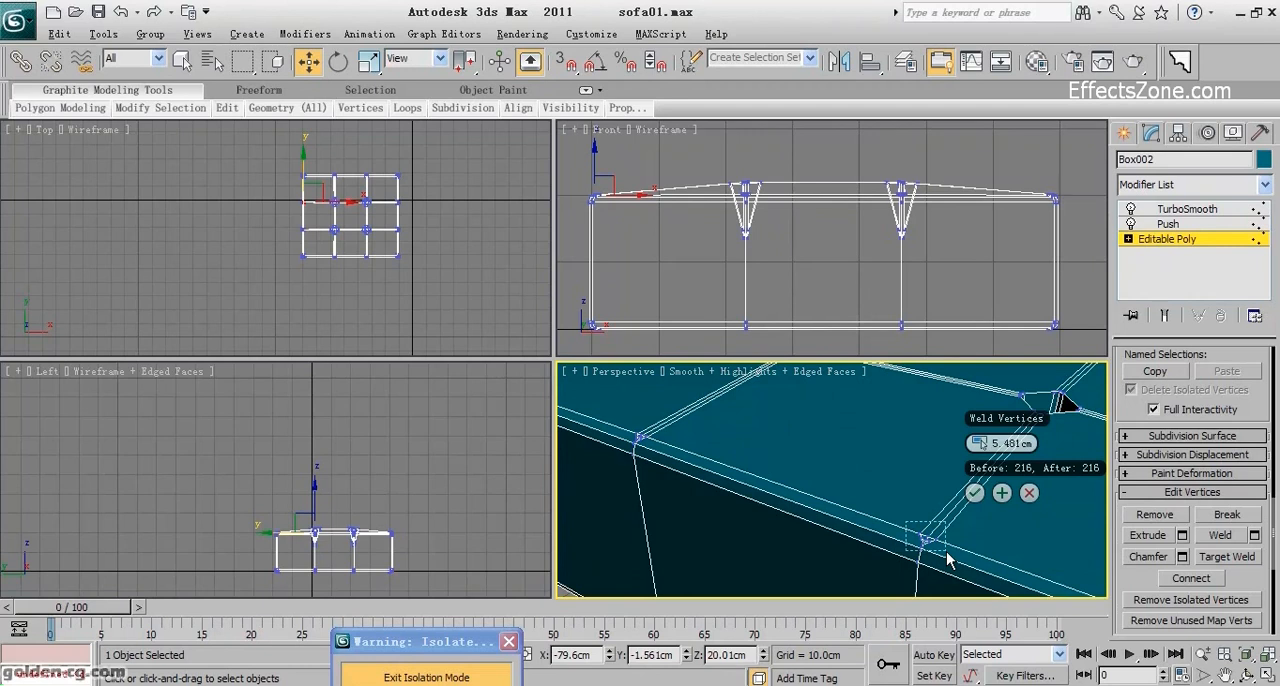
pyautogui.scroll(-6, 863, 523)
pyautogui.moveTo(826, 520); pyautogui.dragTo(747, 544, button='middle')
pyautogui.scroll(4, 773, 526)
# Weld the clustered vertices where the left lengthwise seam meets the cushion's back edge, using the 5.481 cm threshold.
pyautogui.click(1248, 677)
pyautogui.moveTo(883, 474)
pyautogui.mouseDown()
pyautogui.moveTo(734, 471)
pyautogui.moveTo(889, 471)
pyautogui.mouseUp()
pyautogui.moveTo(851, 473); pyautogui.dragTo(977, 437, button='middle')
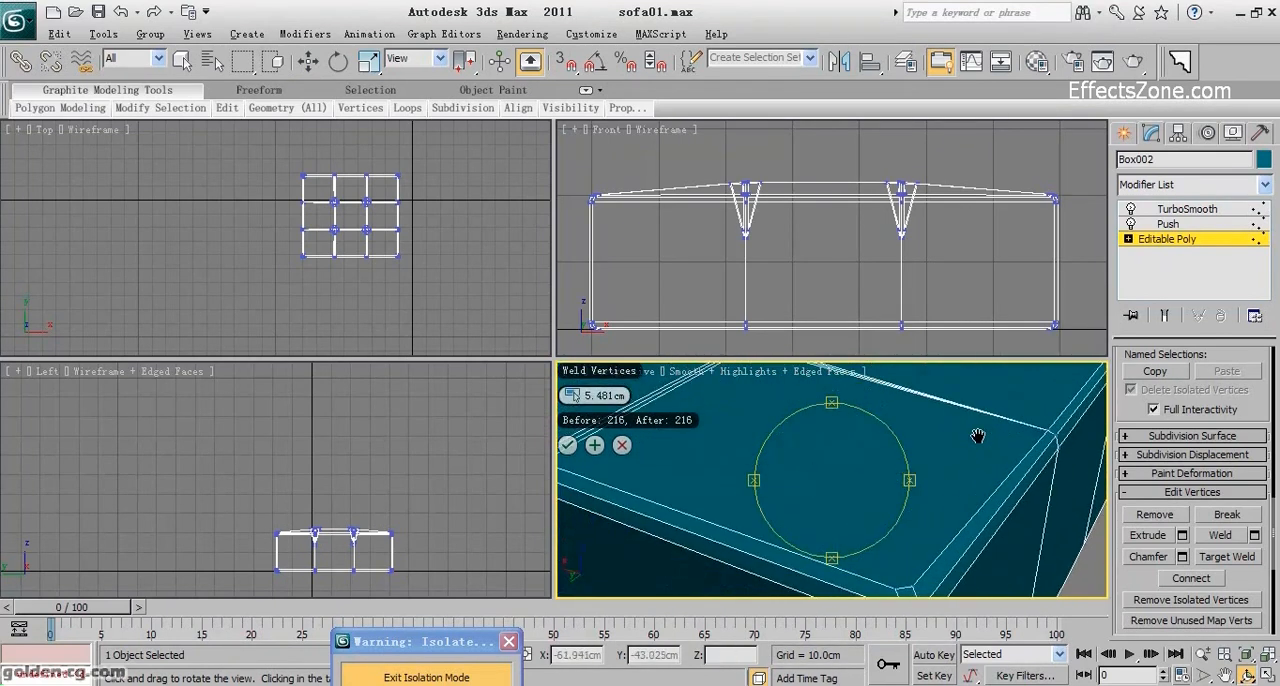
pyautogui.moveTo(840, 469); pyautogui.dragTo(823, 474)
pyautogui.moveTo(823, 474); pyautogui.dragTo(1043, 374, button='middle')
pyautogui.scroll(3, 898, 488)
pyautogui.moveTo(886, 492)
pyautogui.mouseDown(button='middle')
pyautogui.moveTo(872, 483)
pyautogui.moveTo(885, 481)
pyautogui.mouseUp(button='middle')
pyautogui.press('w')
pyautogui.moveTo(960, 440); pyautogui.dragTo(770, 525)
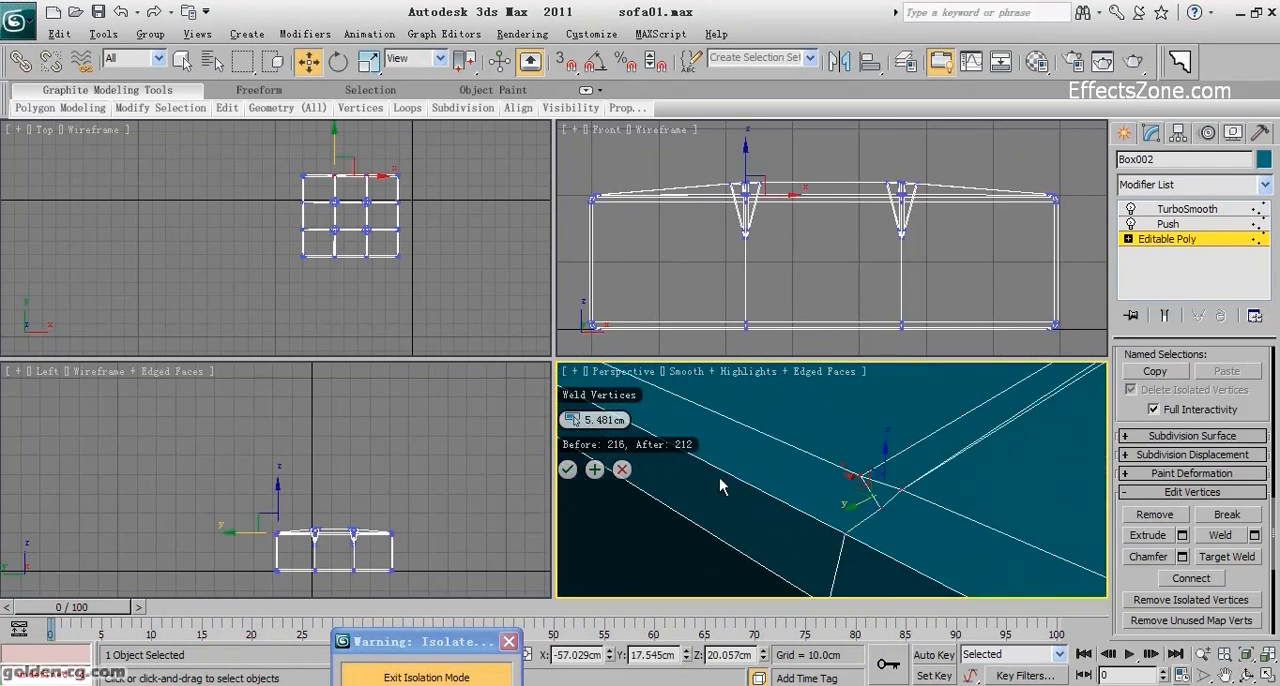
pyautogui.click(595, 470)
pyautogui.click(595, 470)
# Weld the clustered vertices where the right lengthwise seam meets the cushion's back edge, using the 5.481 cm threshold.
pyautogui.scroll(-3, 700, 480)
pyautogui.moveTo(700, 480); pyautogui.dragTo(958, 548, button='middle')
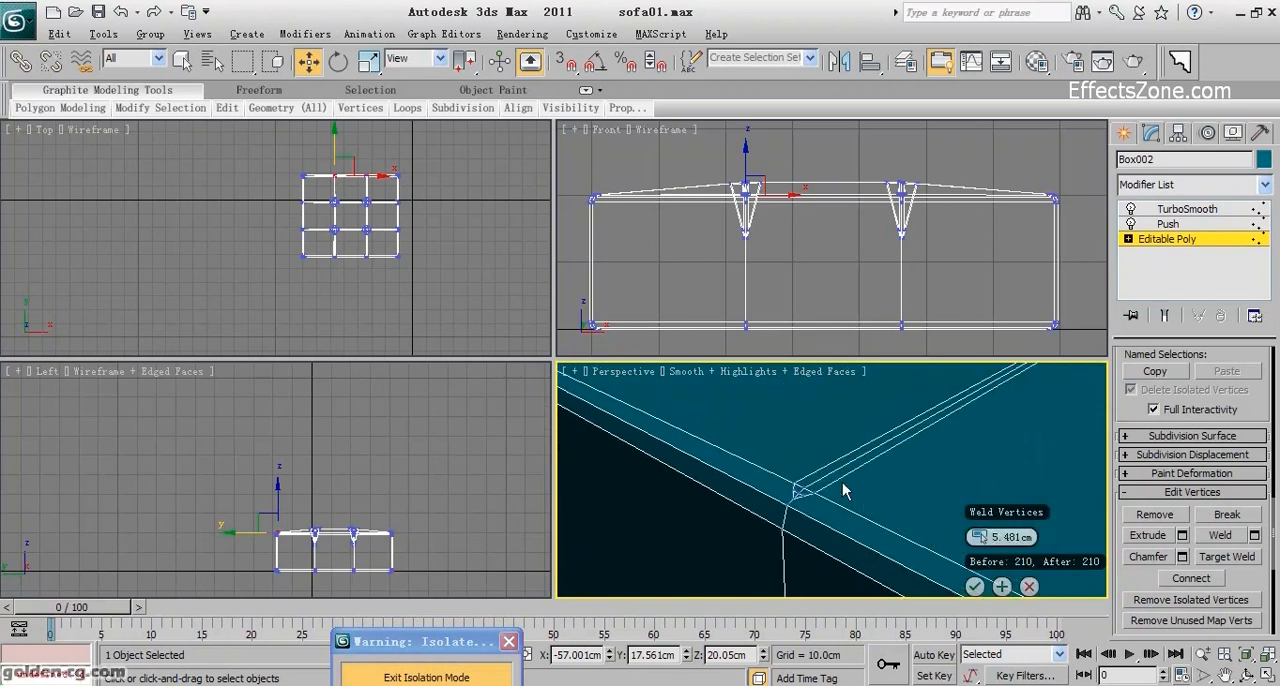
pyautogui.moveTo(793, 510); pyautogui.dragTo(800, 513)
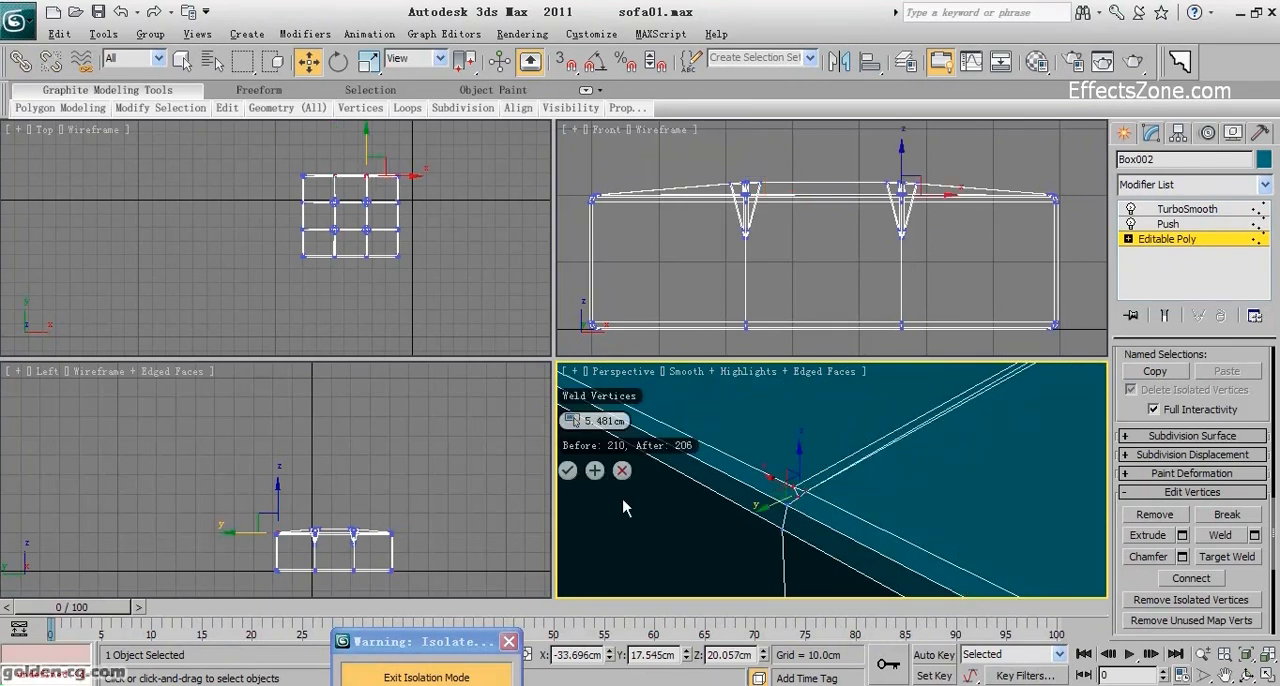
pyautogui.click(595, 471)
# Weld the clustered vertices where the rear cross seam meets the cushion's right edge, using the 5.481 cm threshold.
pyautogui.scroll(-5, 795, 472)
pyautogui.moveTo(805, 470); pyautogui.dragTo(927, 562, button='middle')
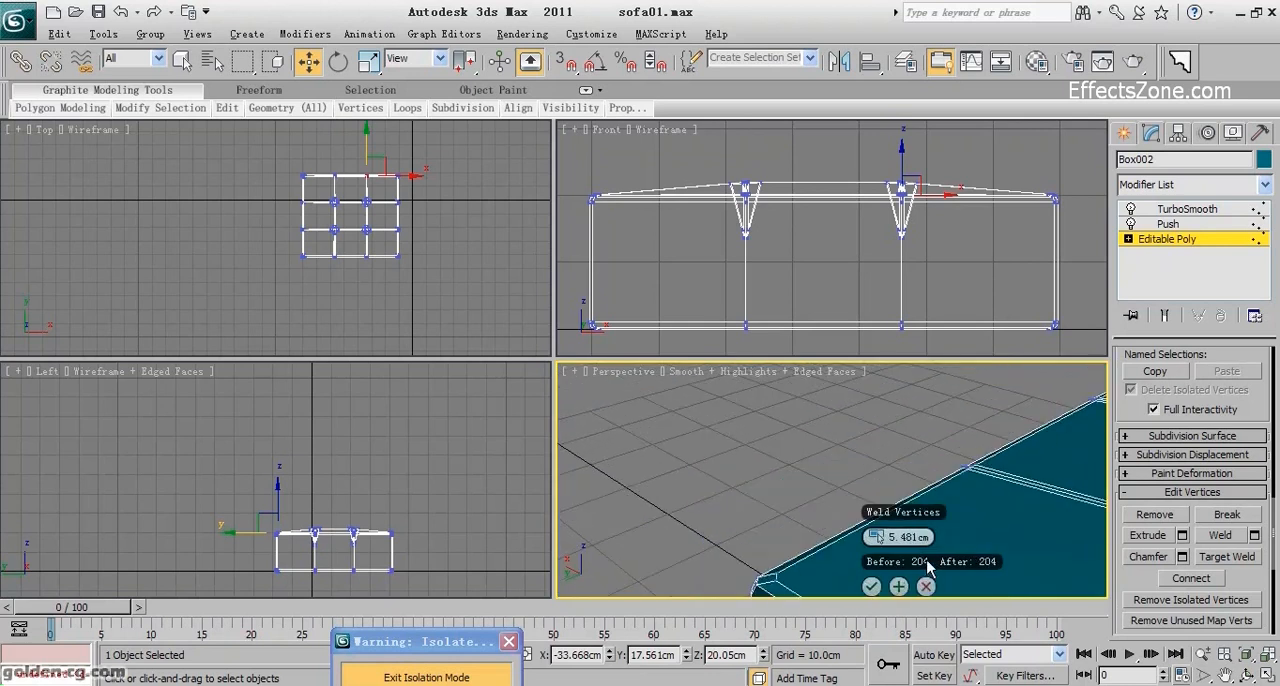
pyautogui.click(1246, 677)
pyautogui.moveTo(930, 512); pyautogui.dragTo(901, 503)
pyautogui.rightClick(899, 495)
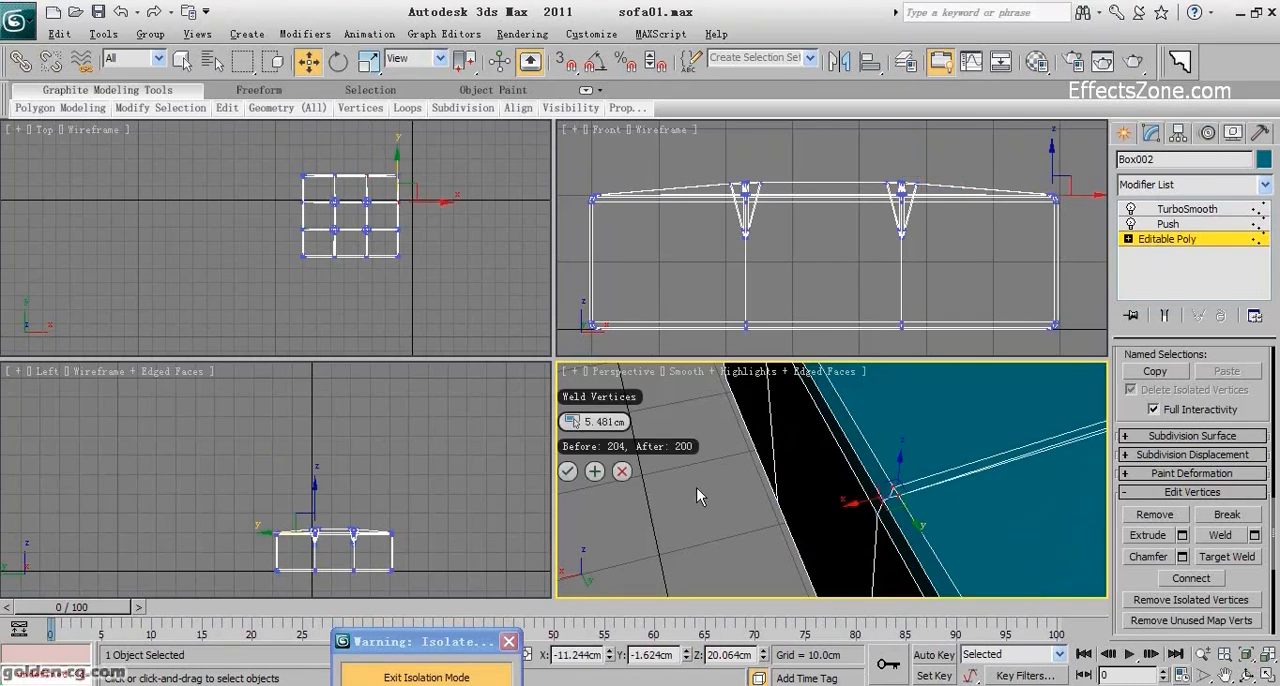
pyautogui.click(597, 472)
pyautogui.click(597, 472)
# Weld the clustered vertices where the front cross seam meets the cushion's right edge, using the 5.481 cm threshold.
pyautogui.keyDown('alt'); pyautogui.moveTo(662, 492); pyautogui.dragTo(815, 541, button='middle'); pyautogui.keyUp('alt')
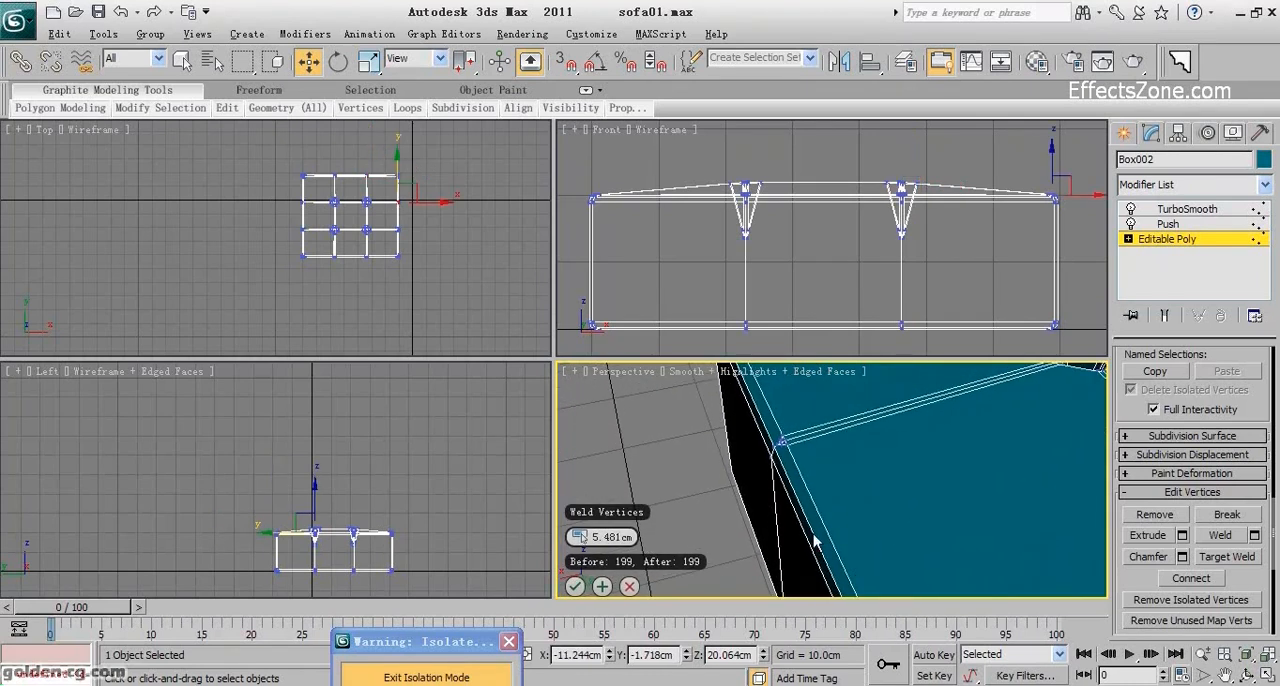
pyautogui.moveTo(777, 465); pyautogui.dragTo(778, 466)
pyautogui.scroll(2, 783, 468)
pyautogui.moveTo(784, 470); pyautogui.dragTo(860, 527, button='middle')
pyautogui.click(596, 506)
pyautogui.click(596, 506)
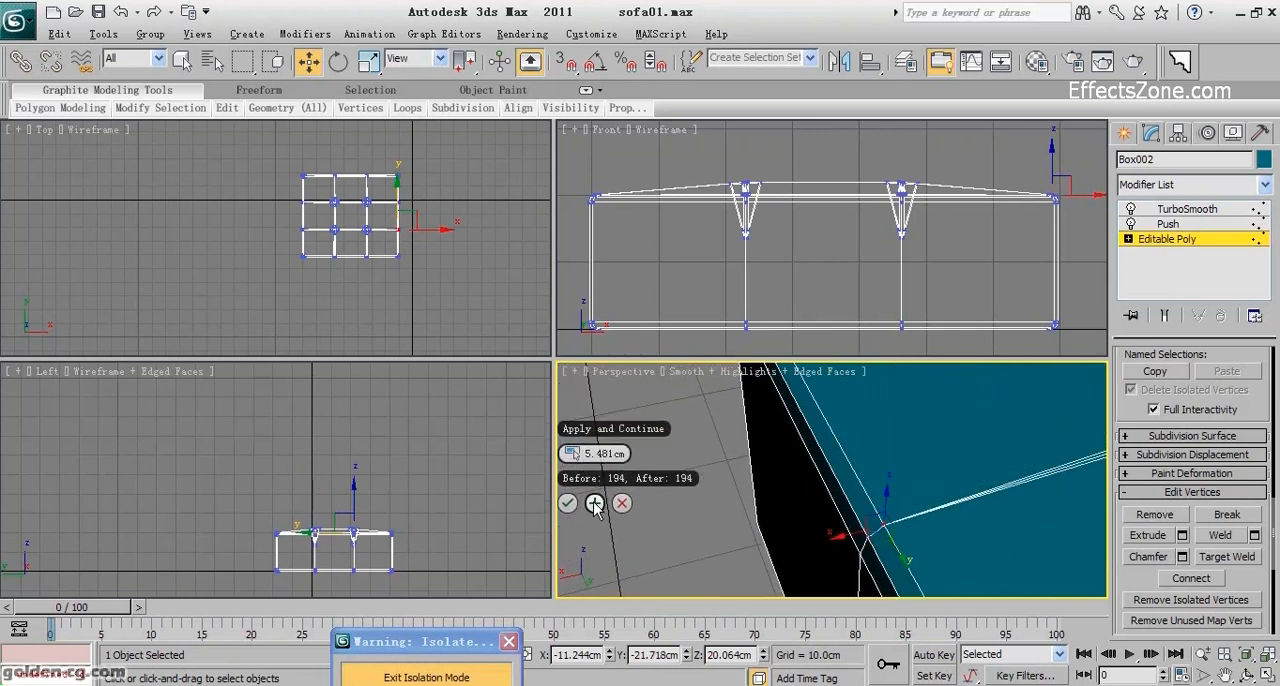
# Weld the clustered vertices where the right lengthwise seam meets the cushion's front edge, using the 5.481 cm threshold.
pyautogui.scroll(-3, 850, 452)
pyautogui.moveTo(850, 453); pyautogui.dragTo(858, 575, button='middle')
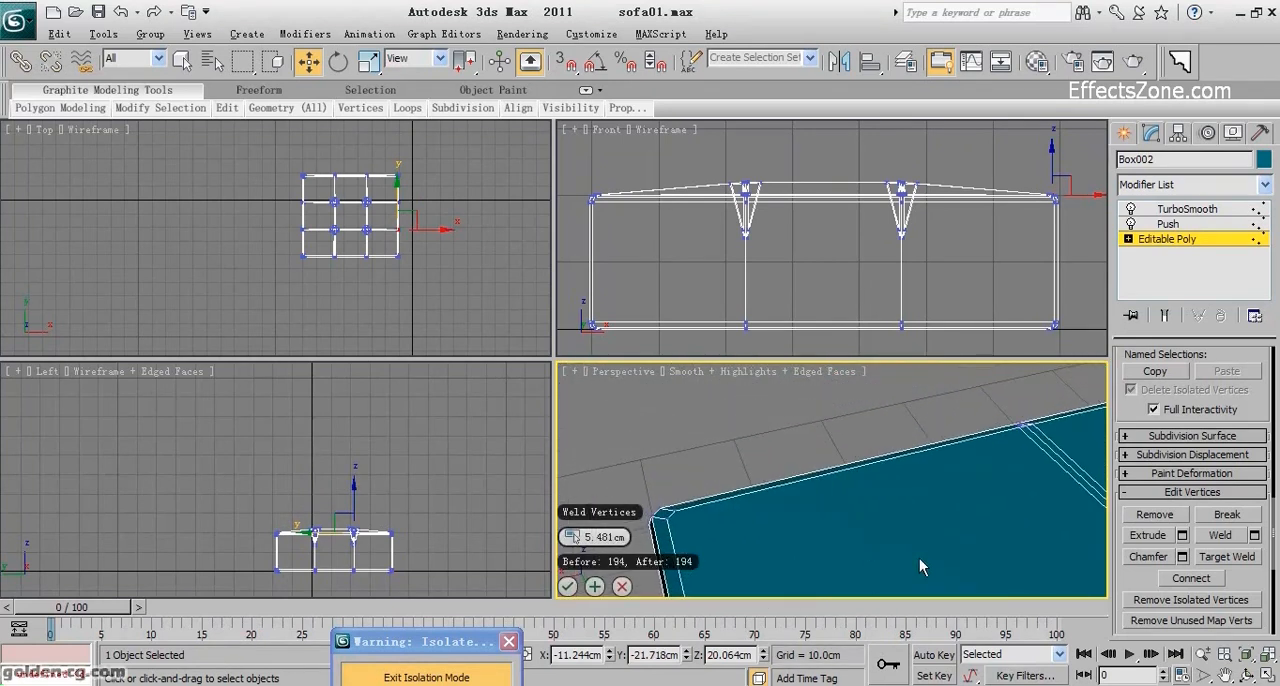
pyautogui.click(1248, 678)
pyautogui.moveTo(870, 504); pyautogui.dragTo(929, 434)
pyautogui.scroll(3, 928, 451)
pyautogui.scroll(2, 884, 501)
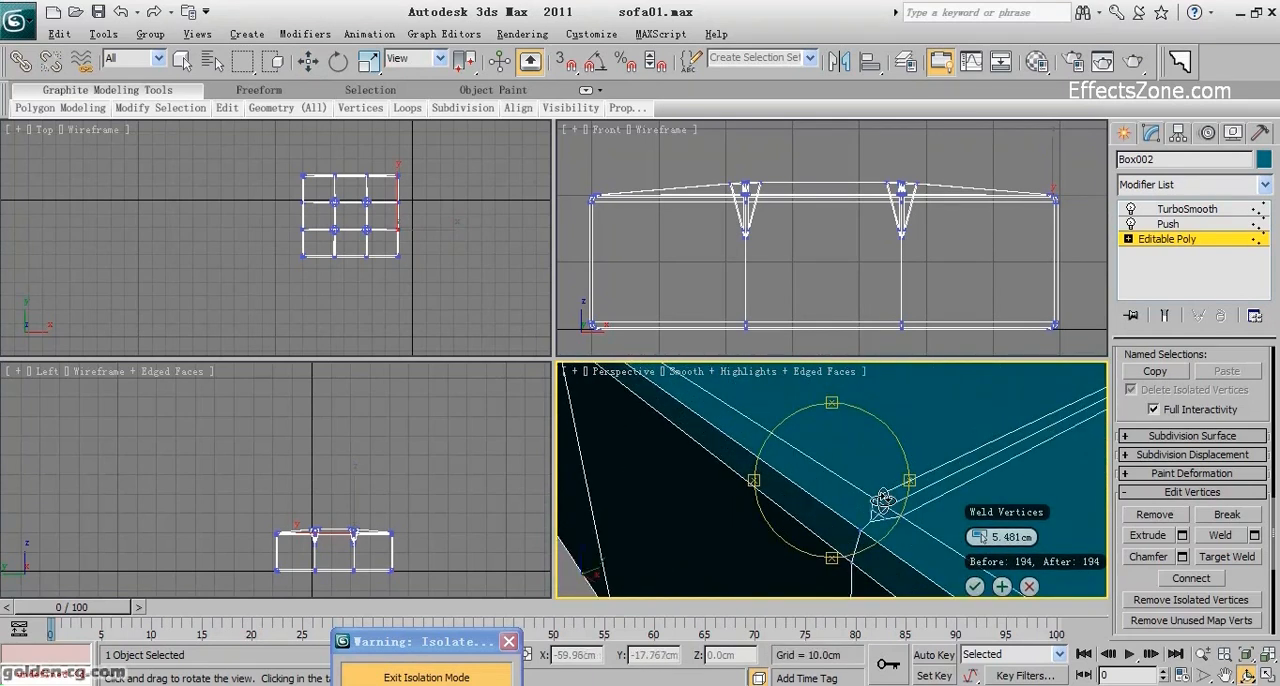
pyautogui.rightClick(866, 498)
pyautogui.moveTo(913, 530); pyautogui.dragTo(914, 531)
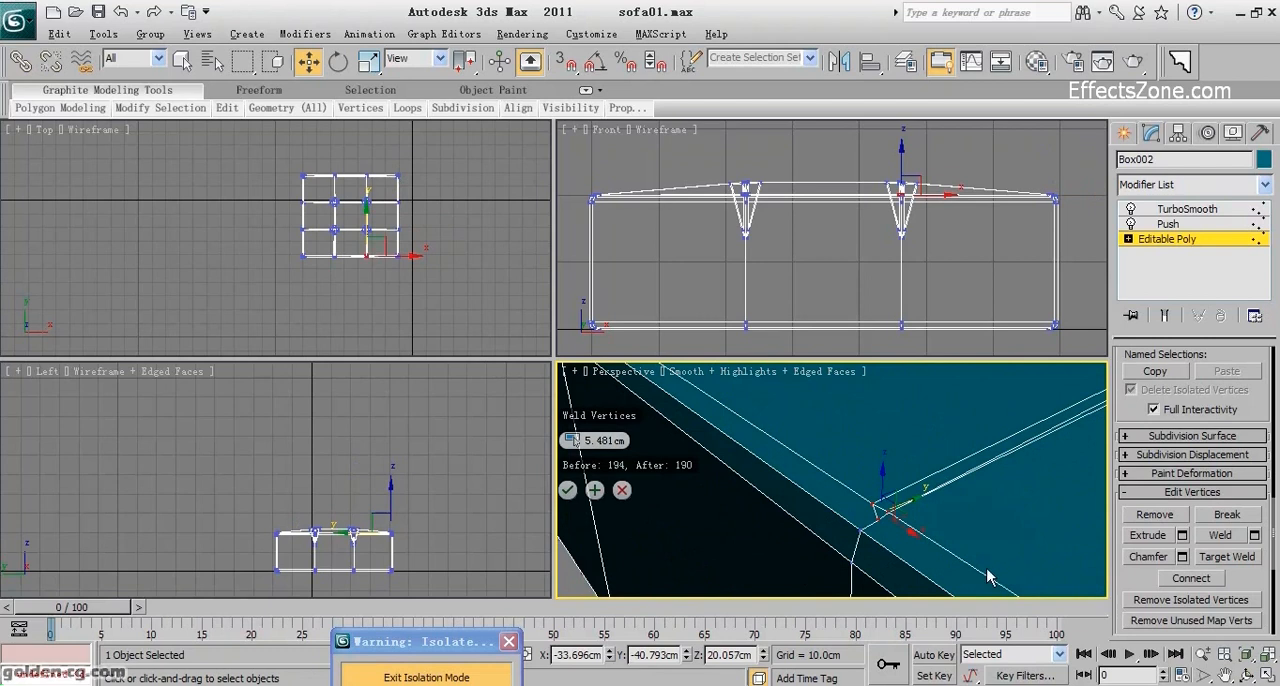
pyautogui.click(594, 490)
# Weld the clustered vertices where the left lengthwise seam meets the cushion's front edge at 5.481 cm, and end the welding.
pyautogui.moveTo(692, 500); pyautogui.dragTo(986, 606, button='middle')
pyautogui.scroll(1, 771, 483)
pyautogui.scroll(1, 771, 483)
pyautogui.moveTo(771, 483); pyautogui.dragTo(826, 534, button='middle')
pyautogui.scroll(1, 794, 513)
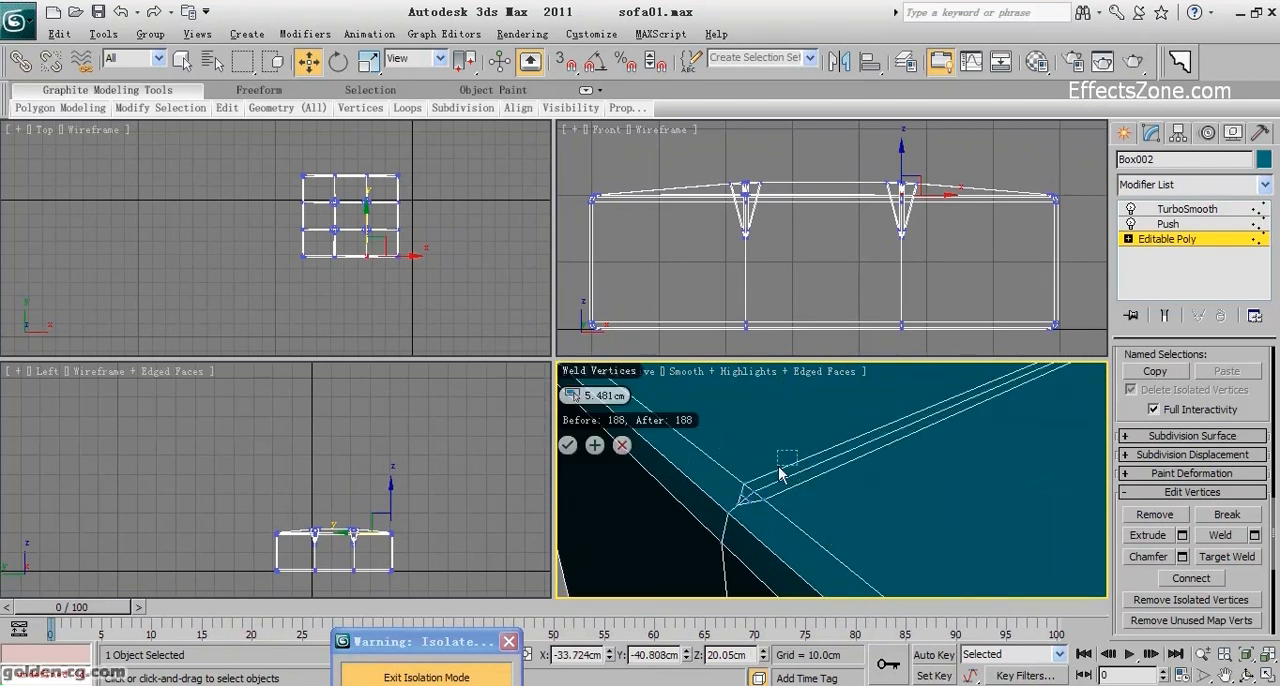
pyautogui.moveTo(733, 526); pyautogui.dragTo(737, 529)
pyautogui.click(595, 475)
pyautogui.click(595, 475)
pyautogui.scroll(-4, 852, 504)
pyautogui.moveTo(857, 514); pyautogui.dragTo(871, 626, button='middle')
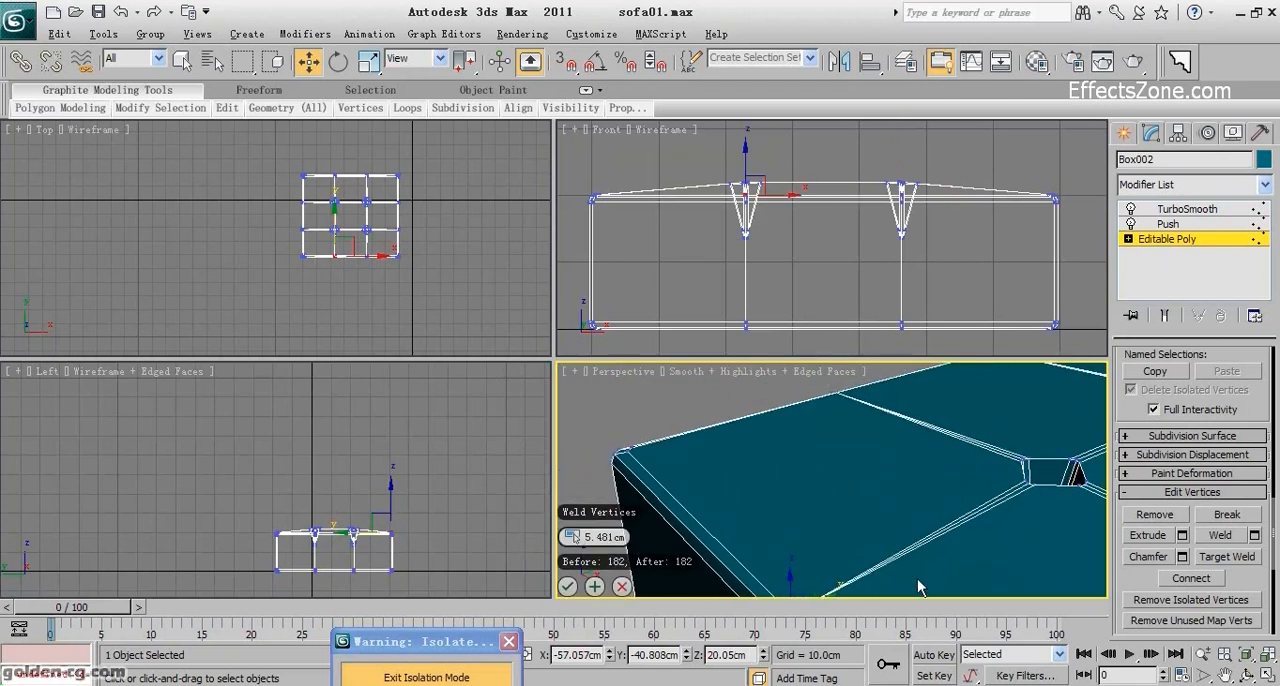
pyautogui.click(621, 587)
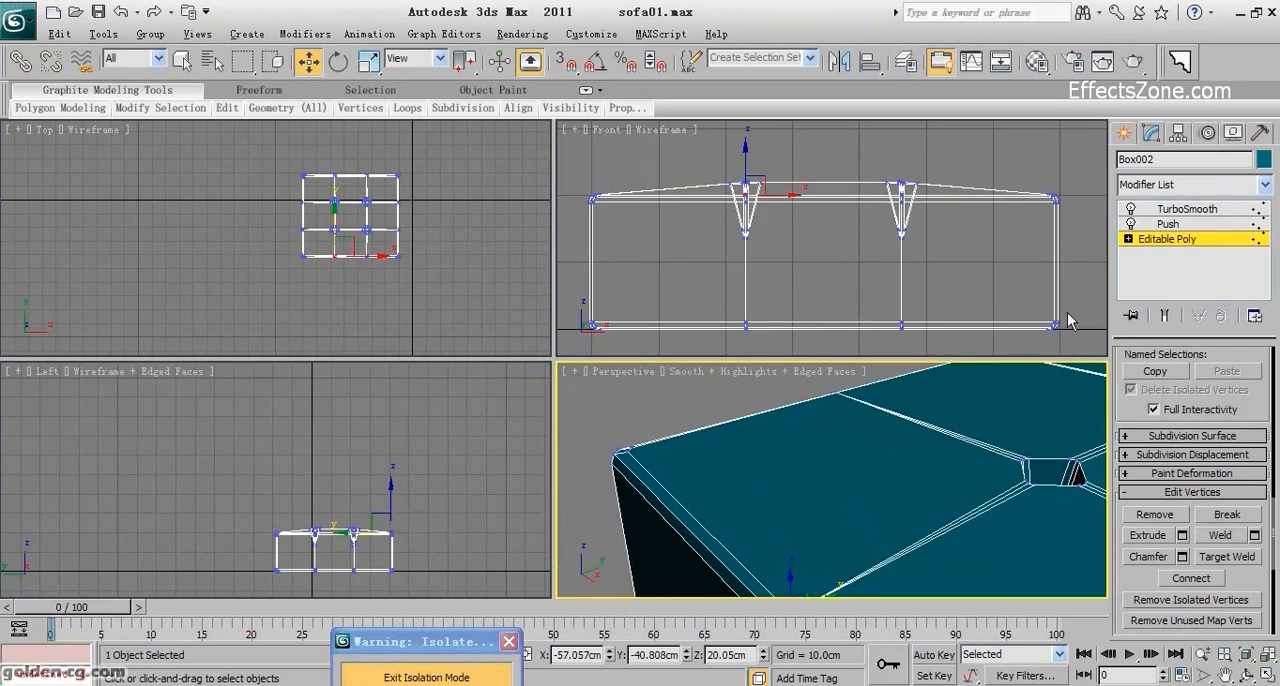
# Return the cushion to its TurboSmooth level and hide the edged faces in the perspective view.
pyautogui.click(1168, 224)
pyautogui.click(1176, 210)
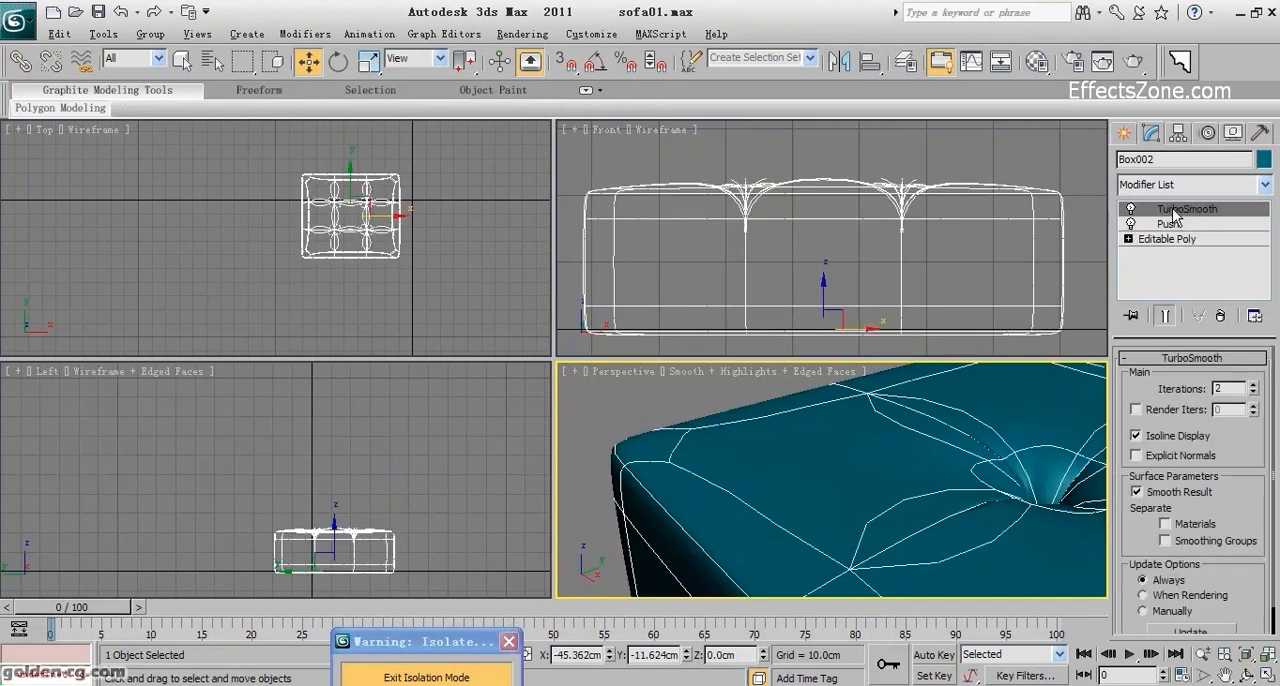
pyautogui.keyDown('alt'); pyautogui.moveTo(924, 438); pyautogui.dragTo(901, 463, button='middle'); pyautogui.keyUp('alt')
pyautogui.press('F4')
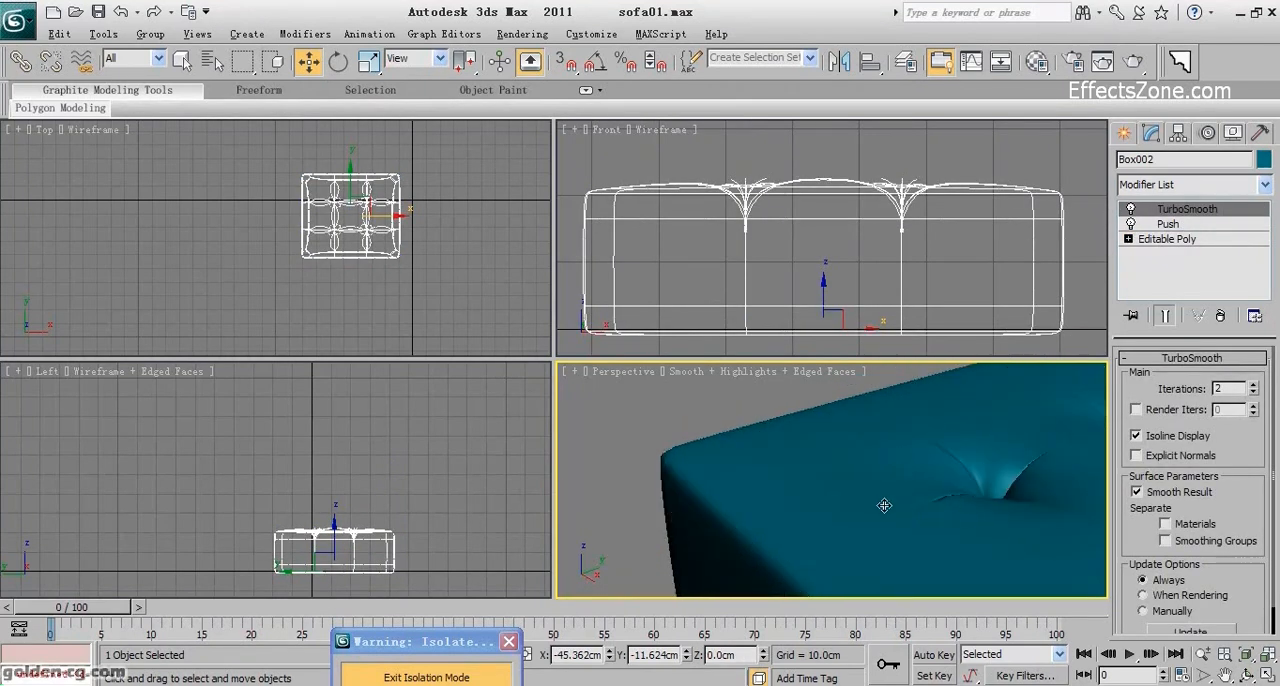
pyautogui.scroll(-3, 931, 533)
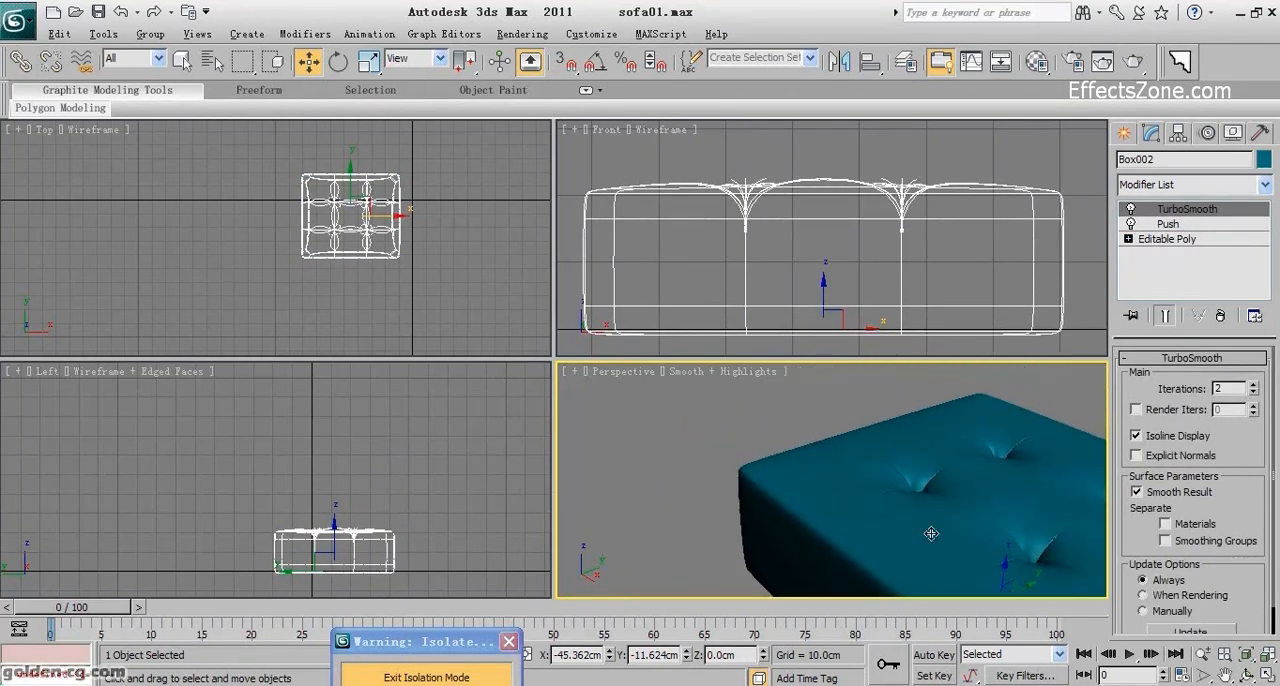
# Select the cushion's Push modifier and inspect the tufts on the smoothed top from above.
pyautogui.click(1245, 677)
pyautogui.moveTo(871, 517); pyautogui.dragTo(815, 446)
pyautogui.click(1168, 224)
pyautogui.moveTo(824, 538); pyautogui.dragTo(829, 556)
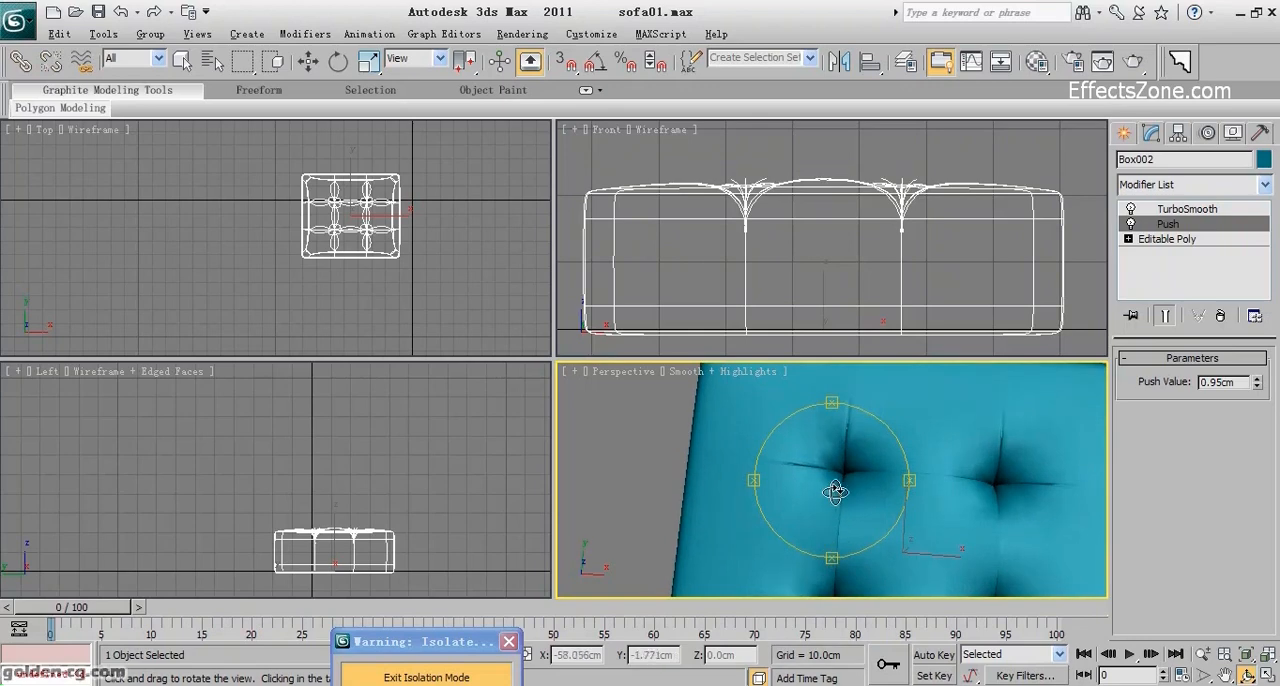